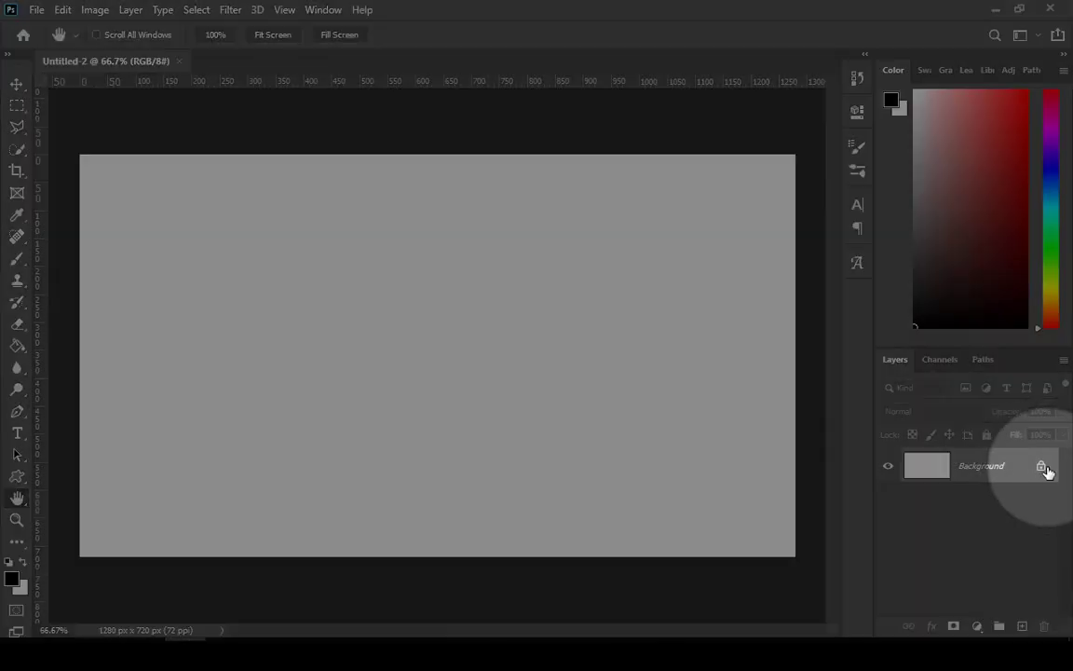
Unlock the Background layer and convert the resulting Layer 0 to a Smart Object.
left_click(1043, 468)
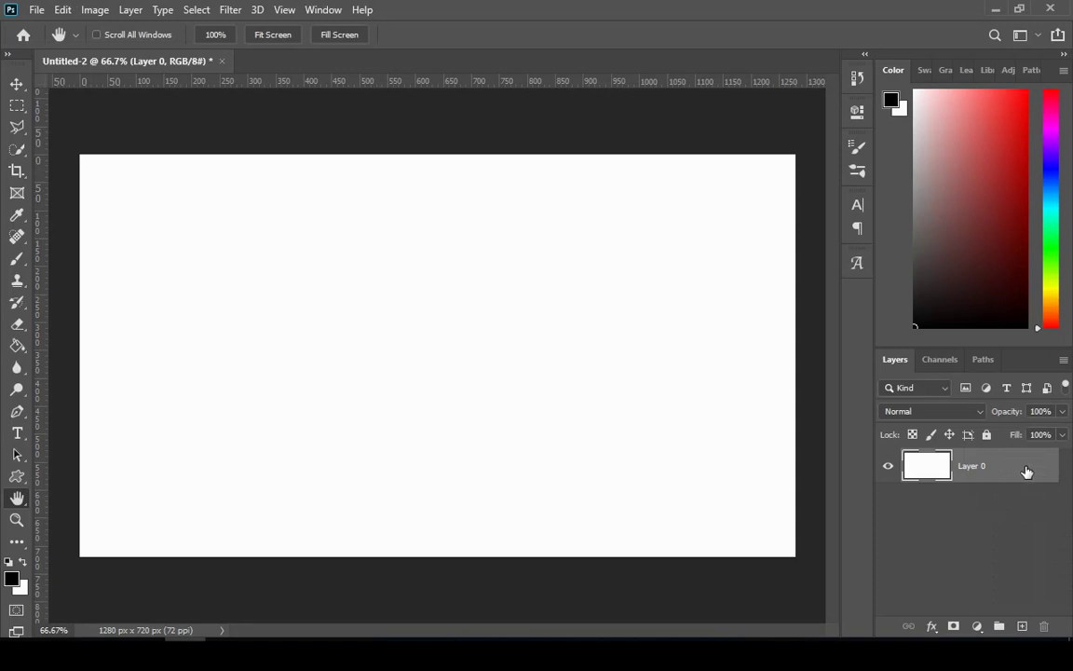
right_click(1027, 472)
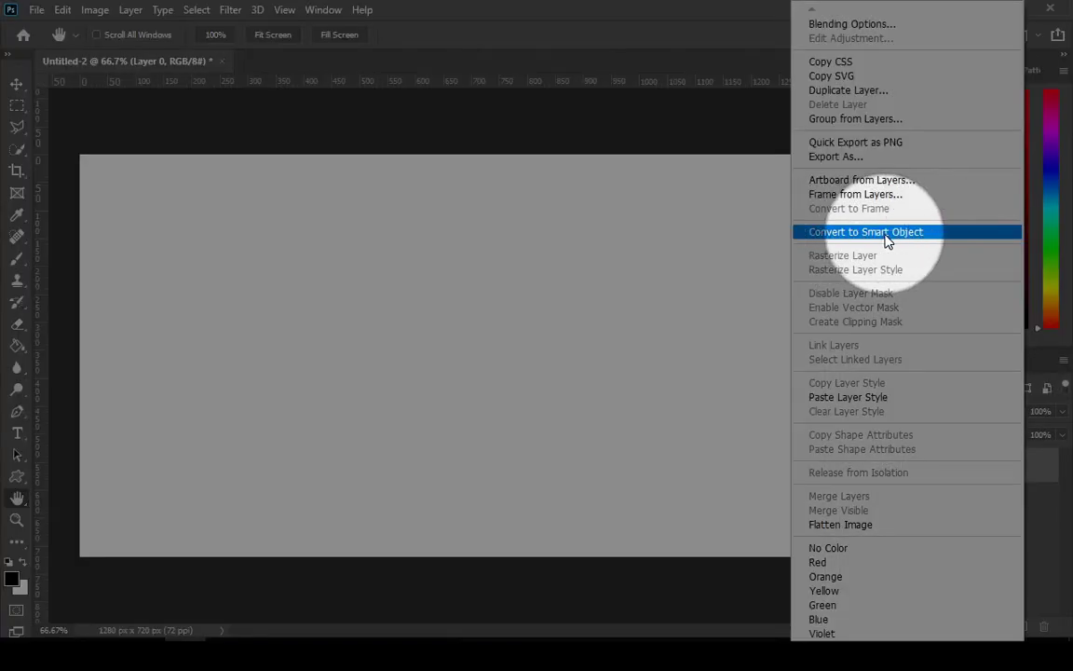
left_click(885, 240)
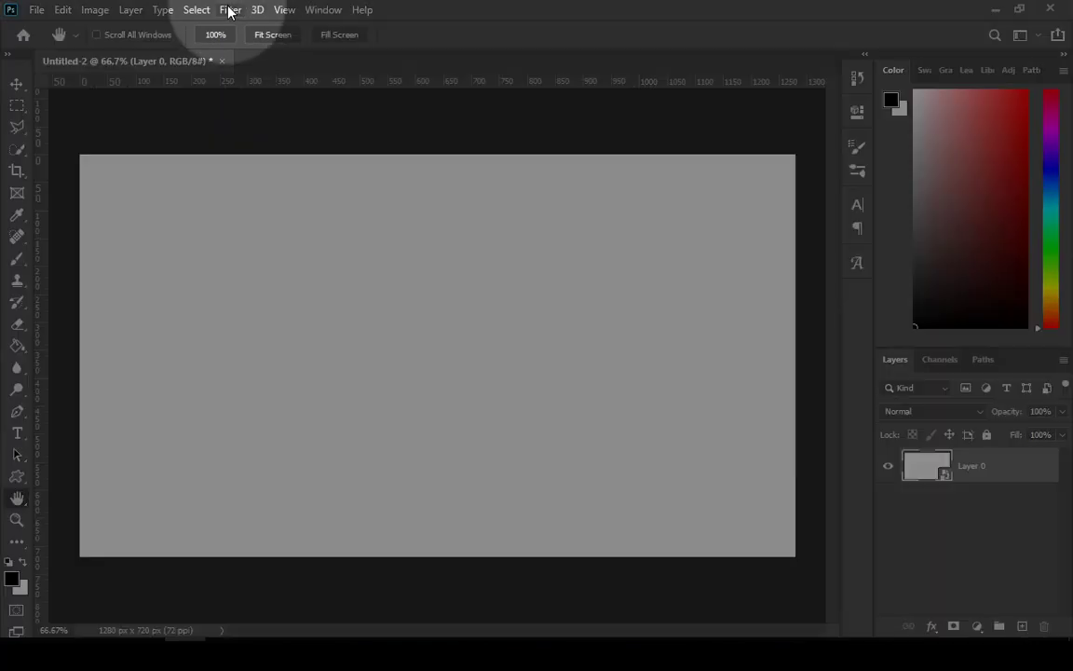
Render a grey Clouds pattern on Layer 0 as a smart filter.
left_click(230, 10)
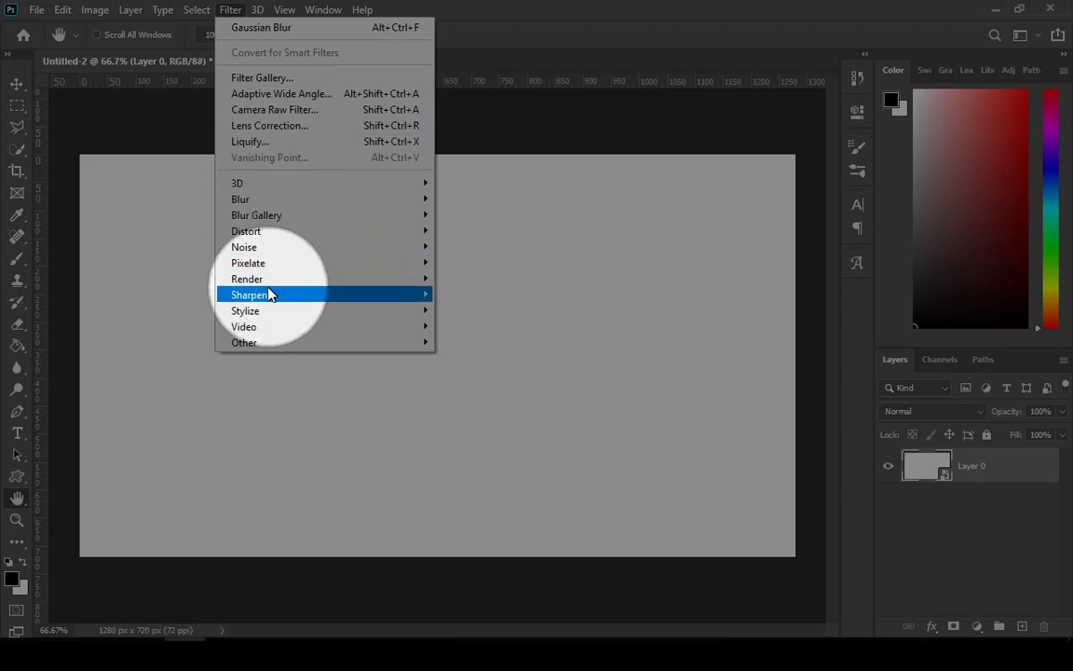
mouse_move(250, 282)
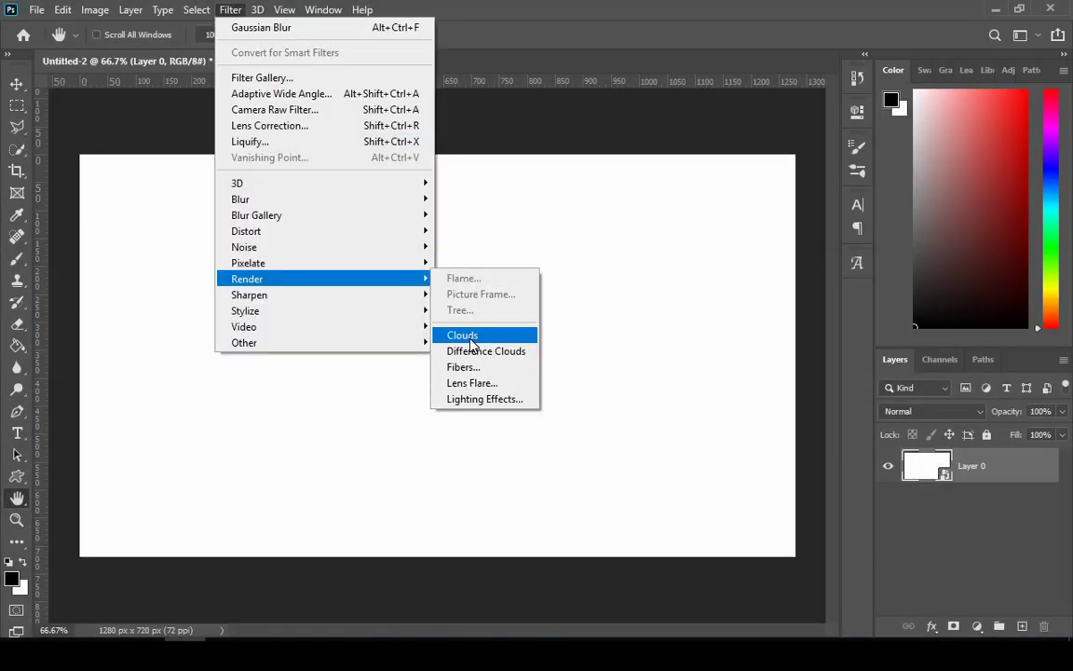
left_click(464, 336)
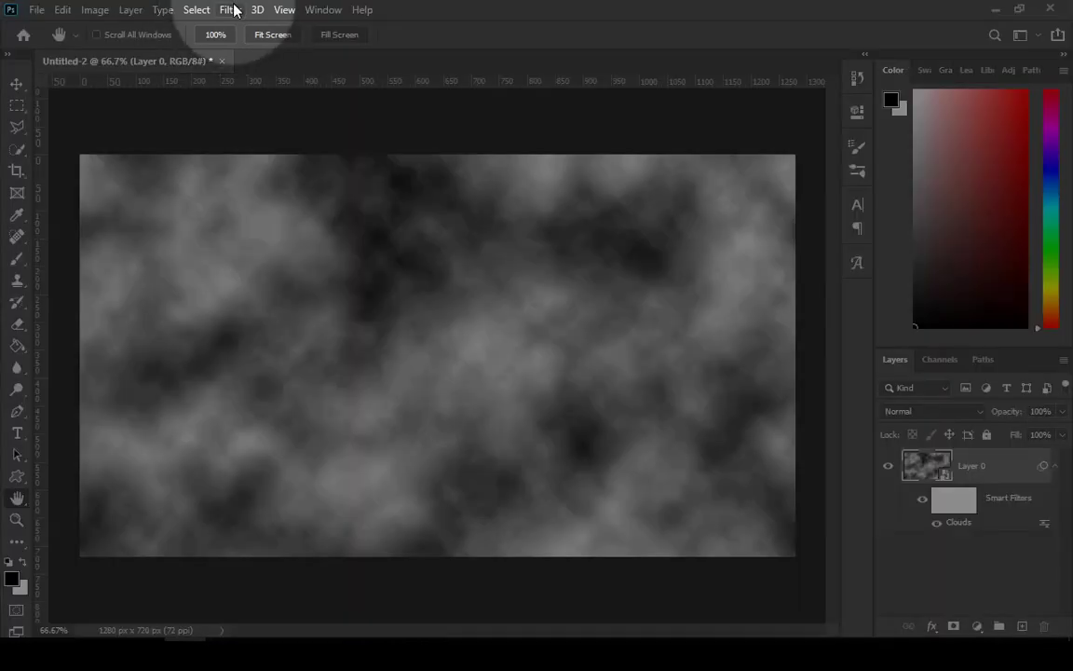
Blur the clouds with a 45 px radius Gaussian Blur smart filter.
left_click(231, 12)
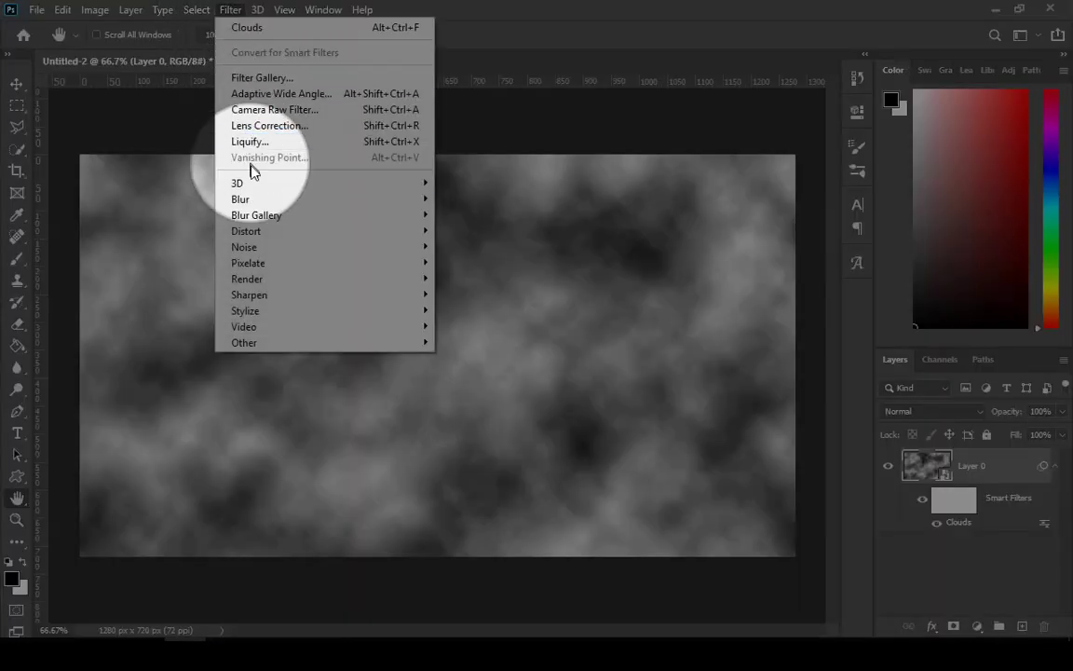
mouse_move(249, 202)
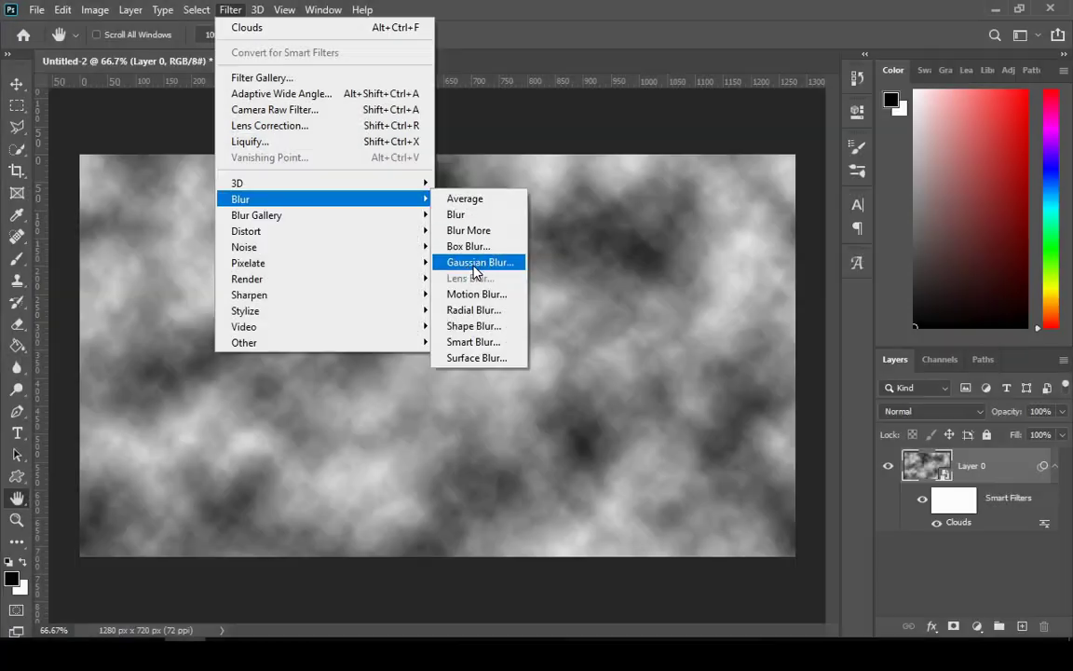
left_click(473, 264)
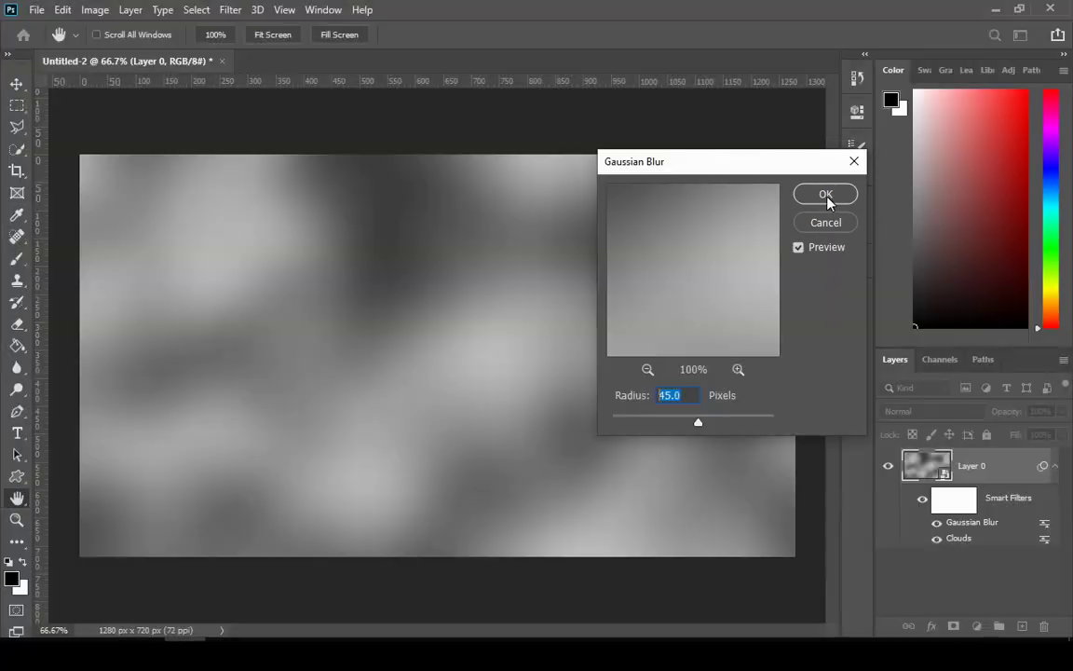
left_click(827, 195)
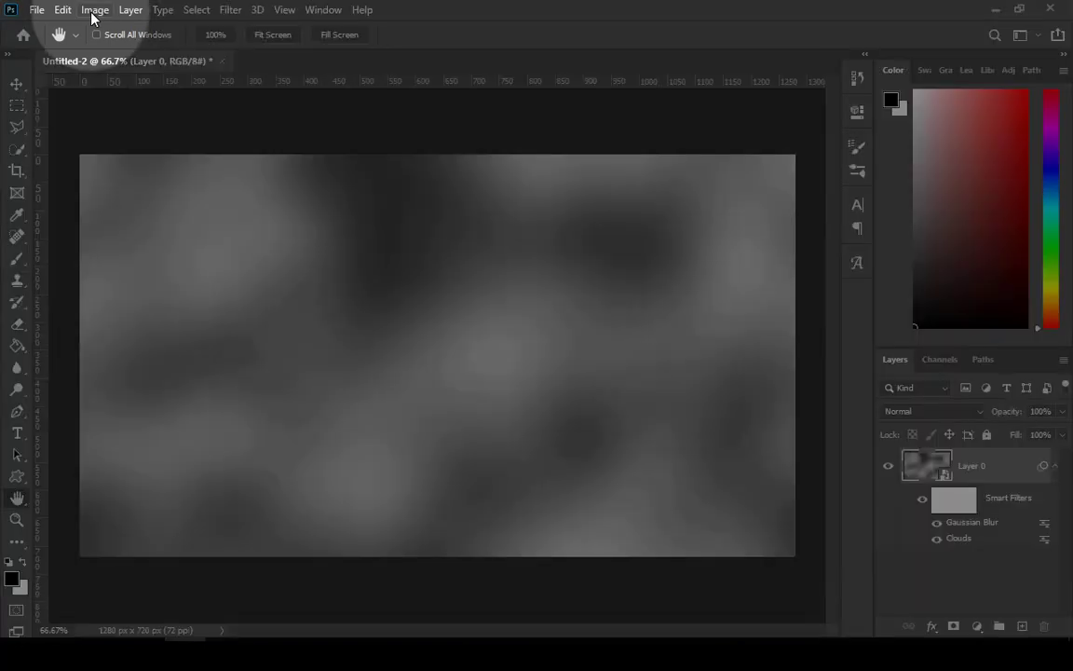
Posterize the blurred clouds to 16 levels of stepped grey bands.
left_click(94, 13)
mouse_move(120, 64)
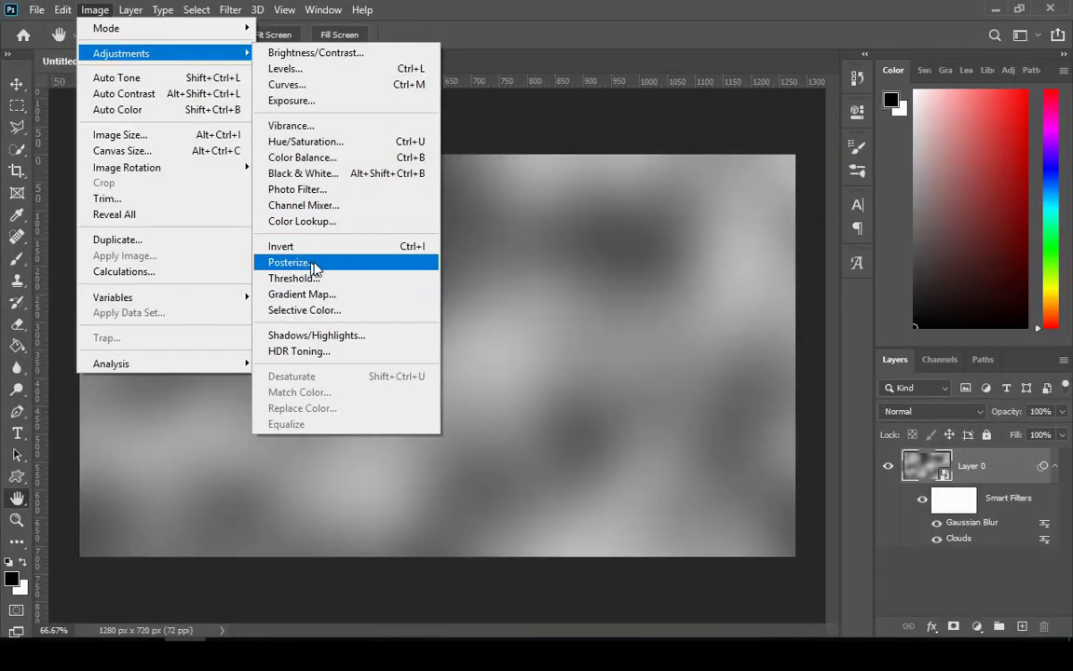
left_click(296, 264)
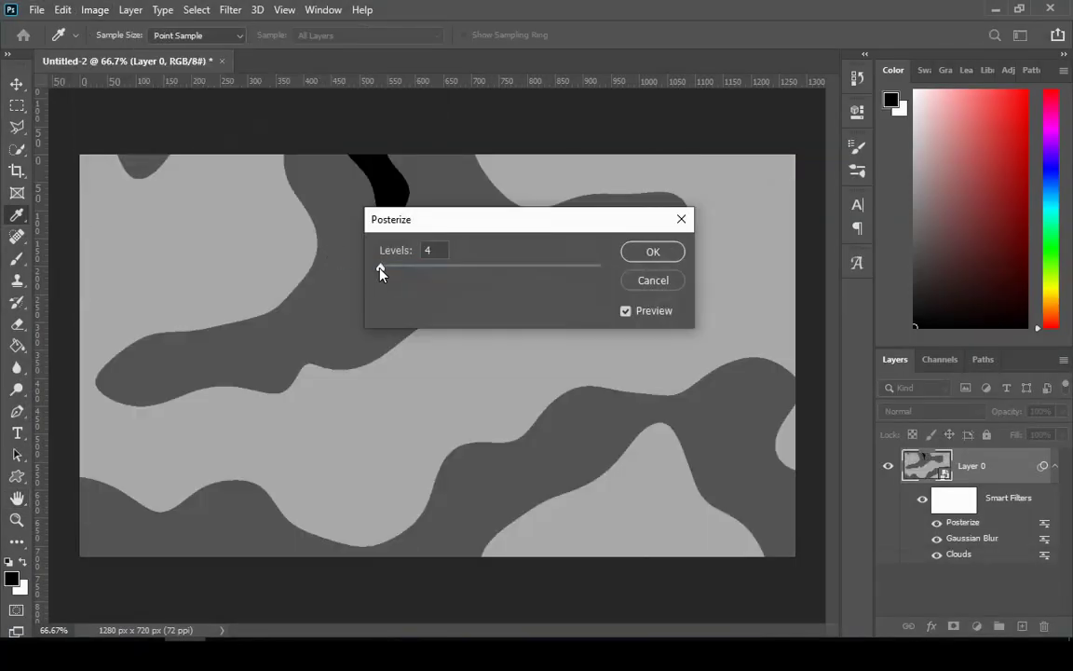
left_click_drag(380, 271, 392, 268)
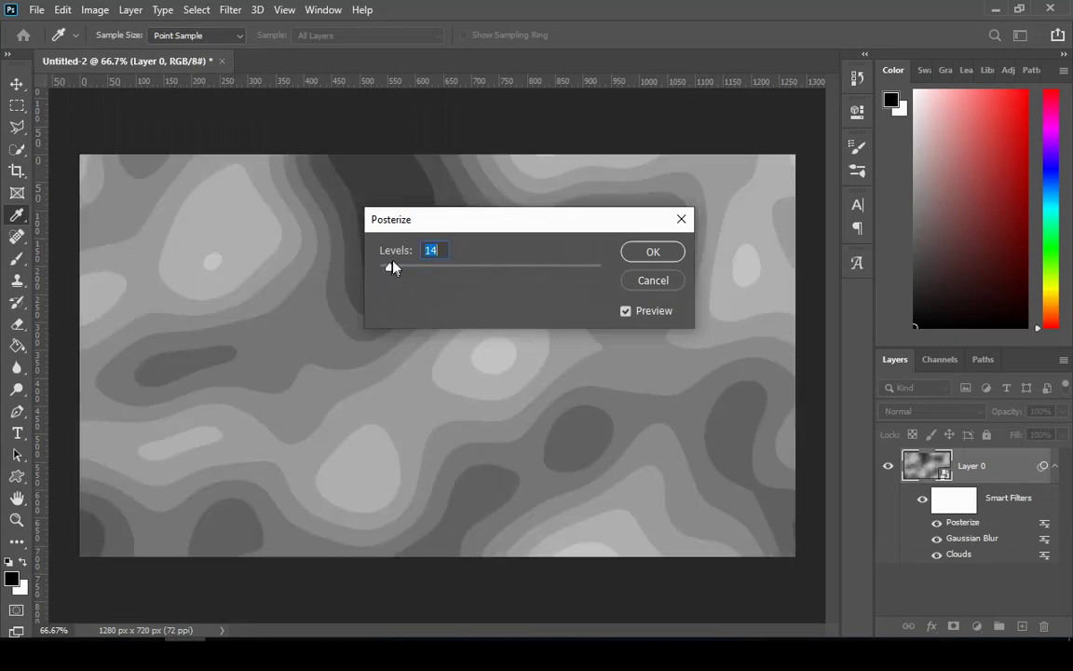
left_click_drag(467, 222, 698, 212)
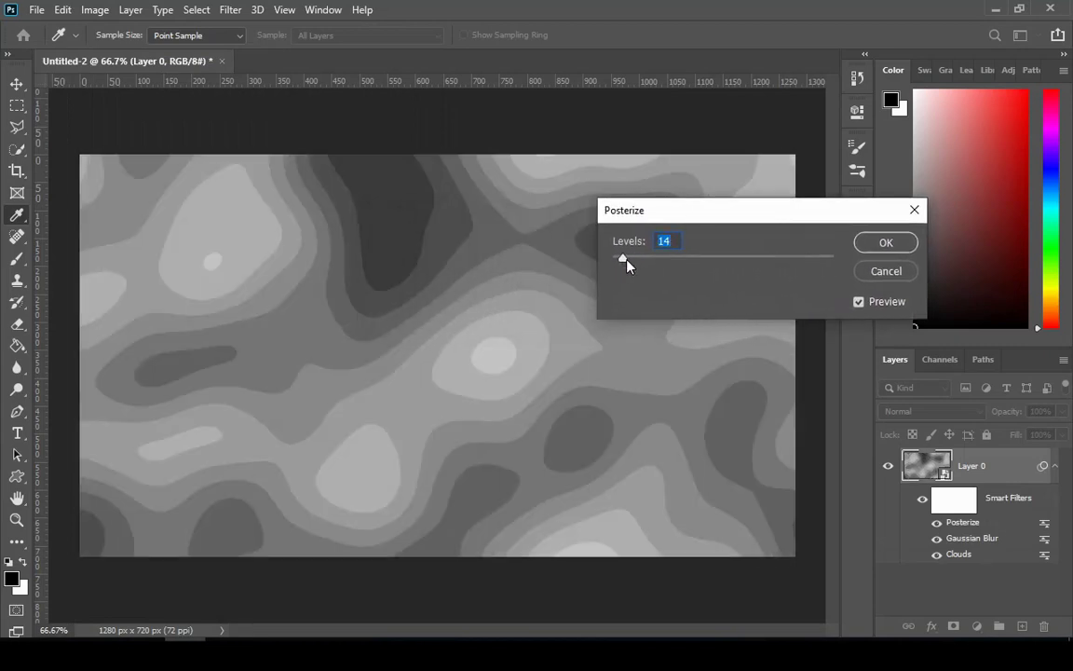
left_click_drag(624, 260, 625, 261)
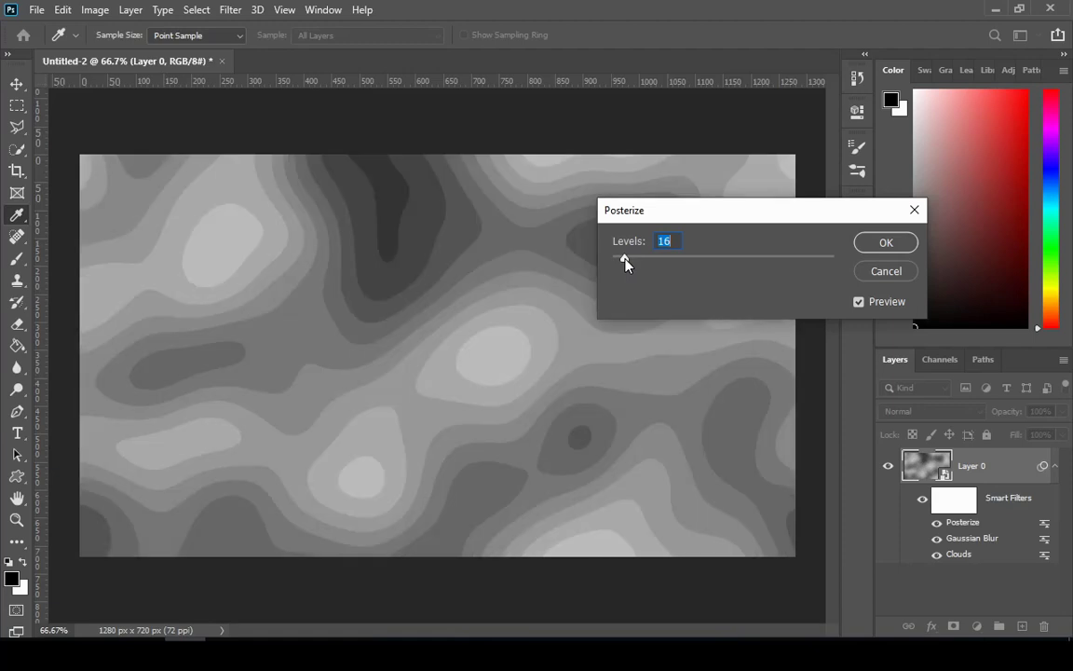
left_click_drag(624, 261, 623, 262)
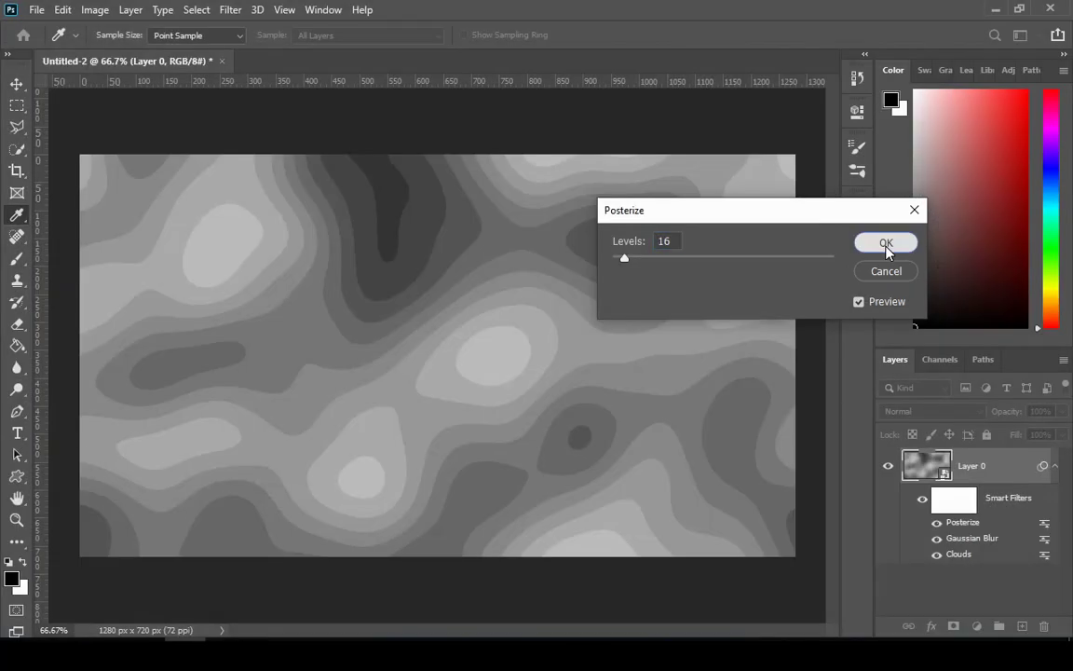
left_click(887, 242)
key("h")
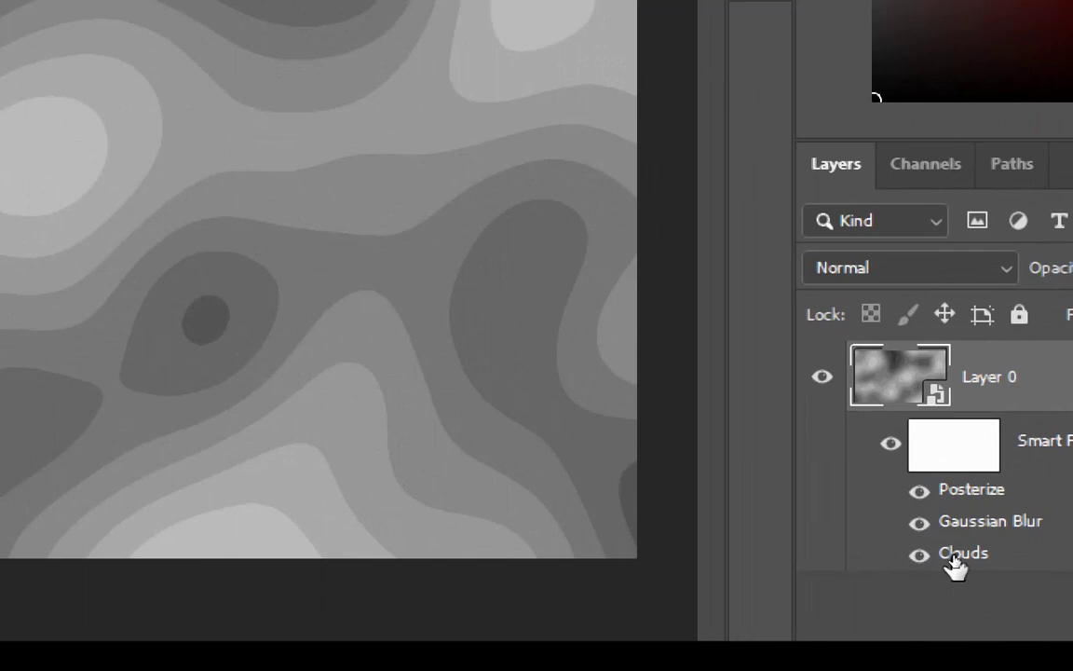
Re-run the Clouds smart filter five times for a new band layout, then collapse Layer 0's filters.
double_click(955, 556)
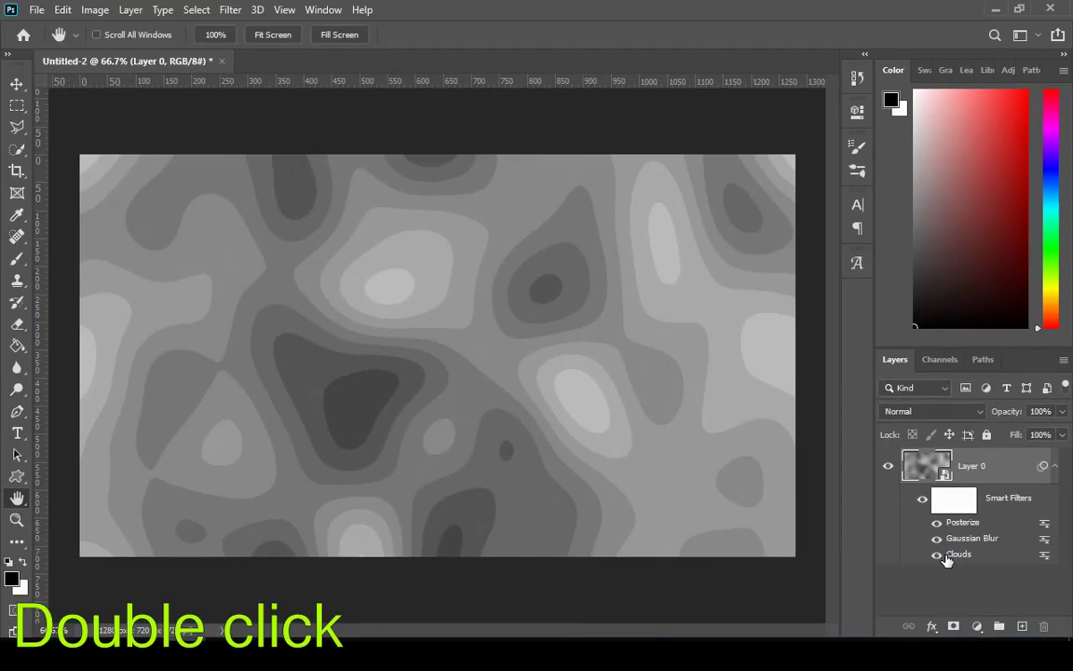
double_click(955, 556)
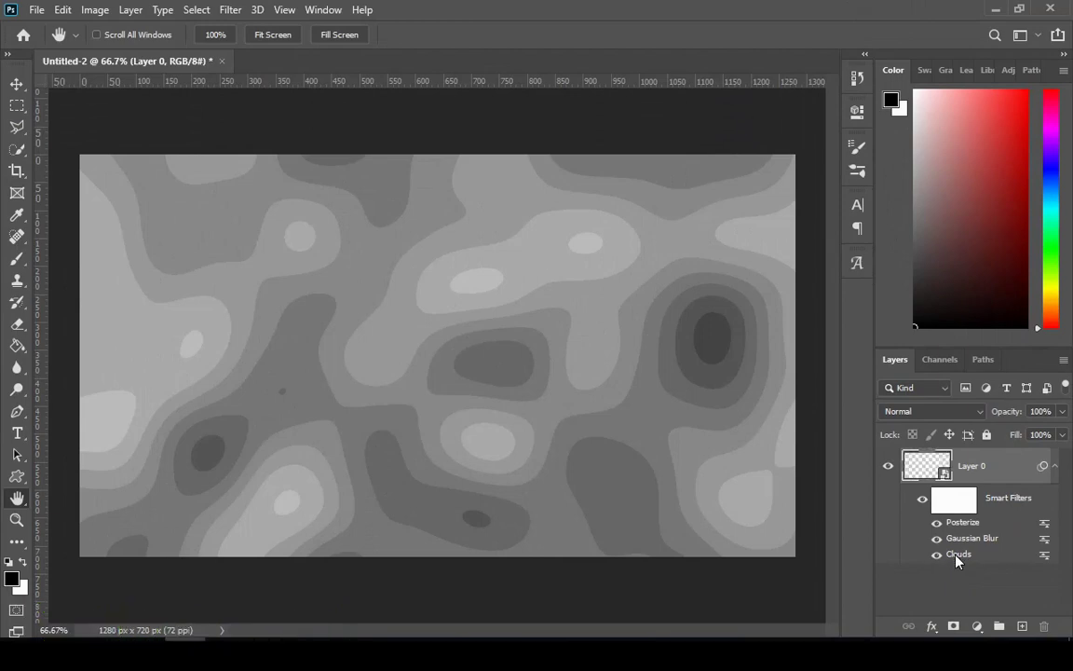
double_click(957, 556)
double_click(957, 556)
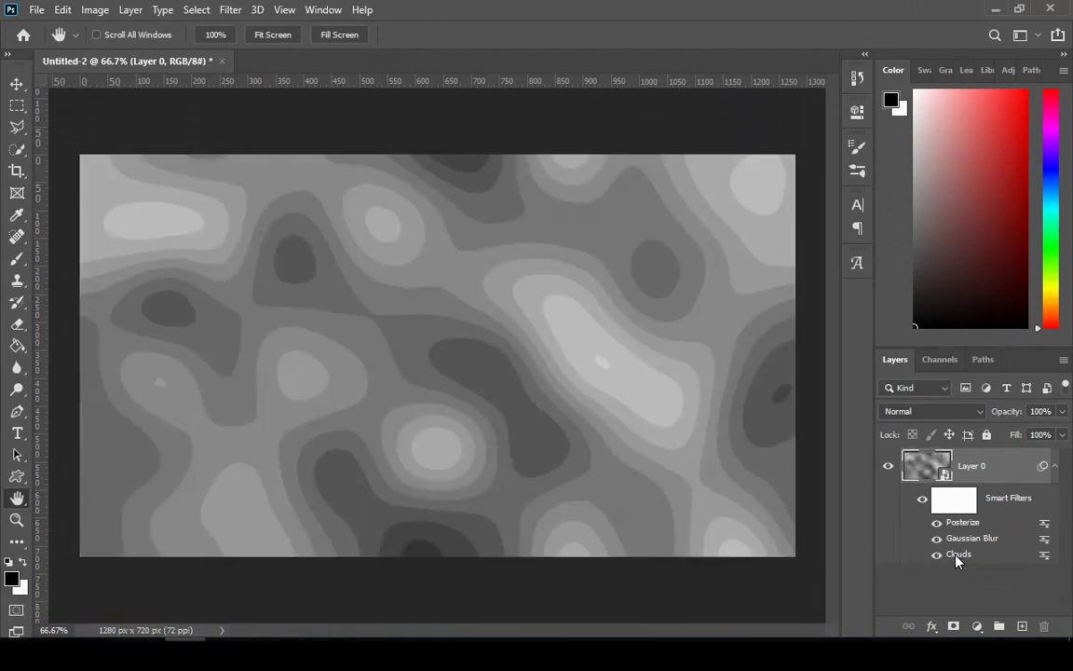
double_click(957, 556)
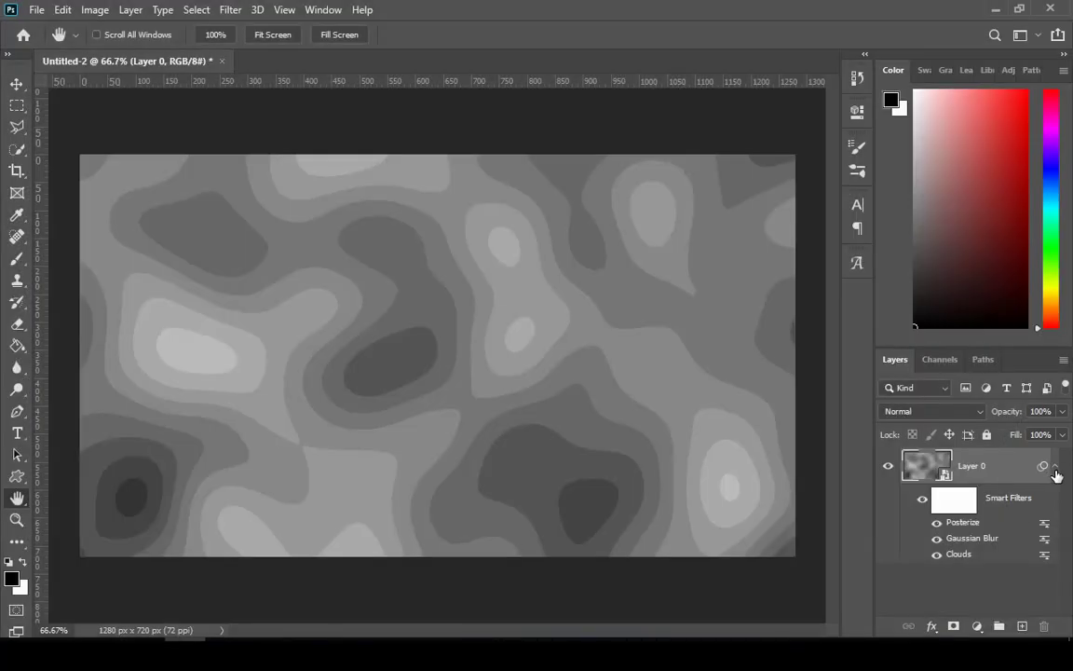
left_click(1056, 469)
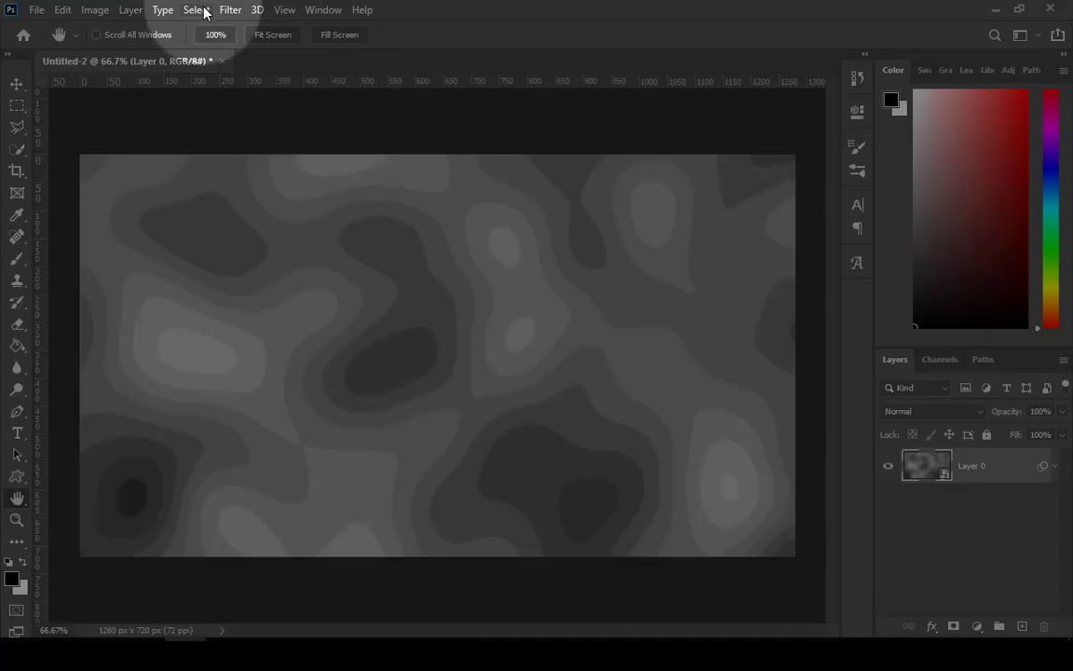
Use Color Range with Sampled Colors and Fuzziness 0 to select the darkest lower-left band.
left_click(203, 9)
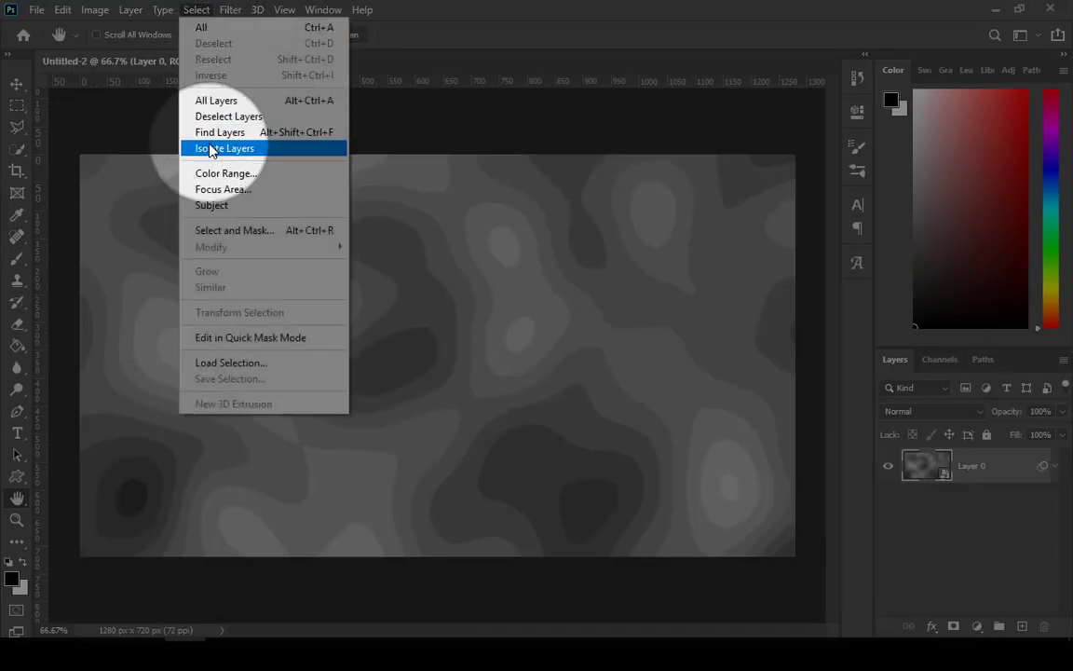
left_click(227, 175)
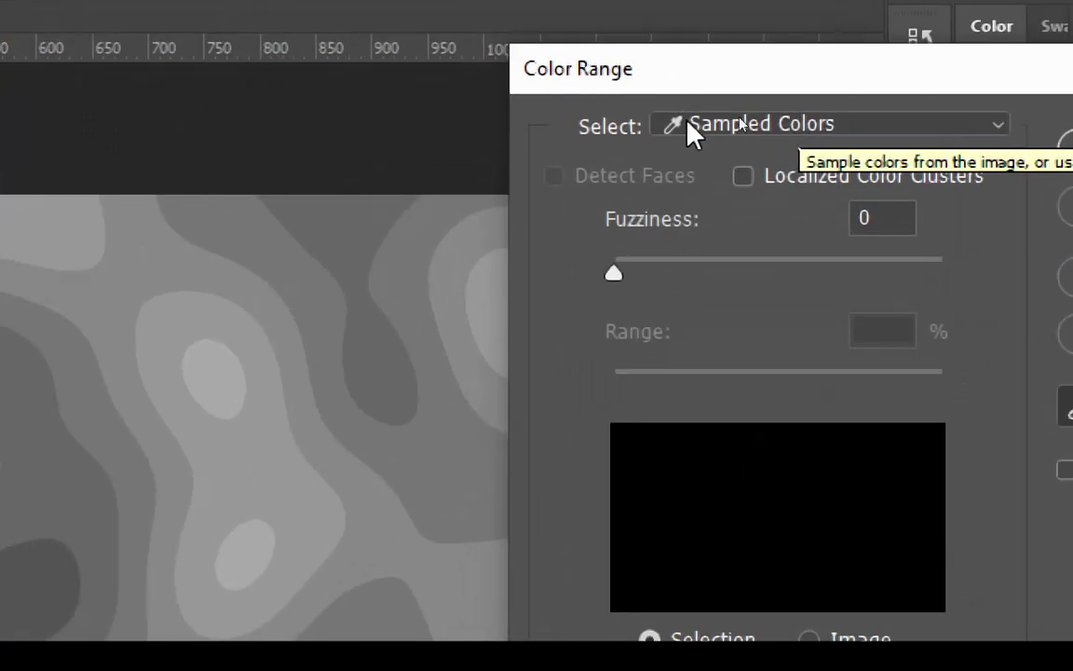
left_click(773, 125)
left_click(766, 154)
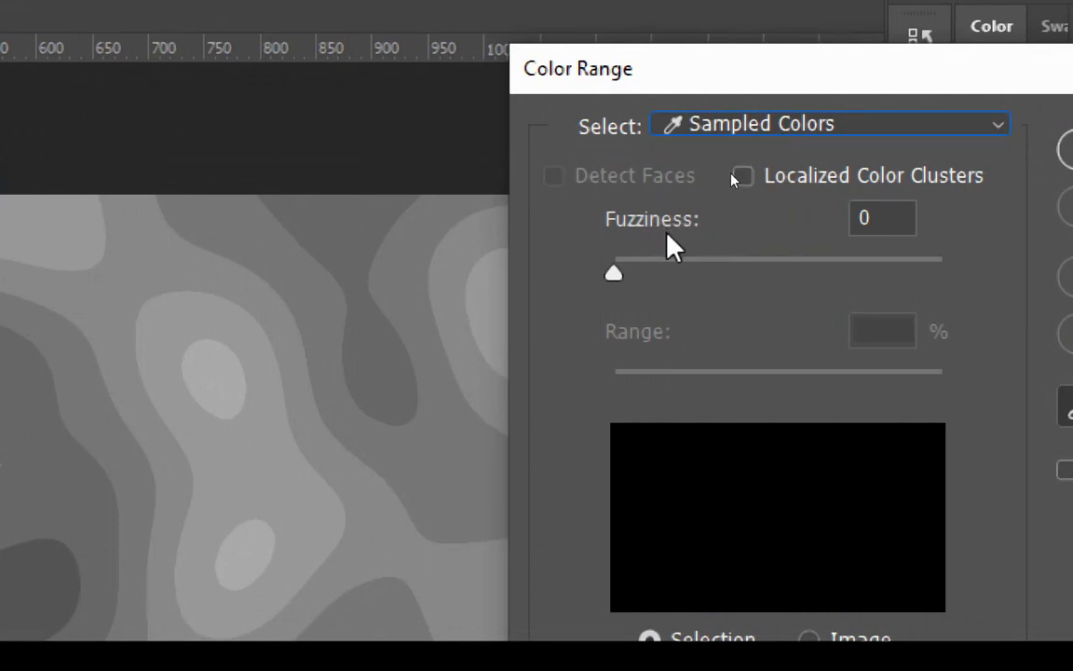
left_click(880, 218)
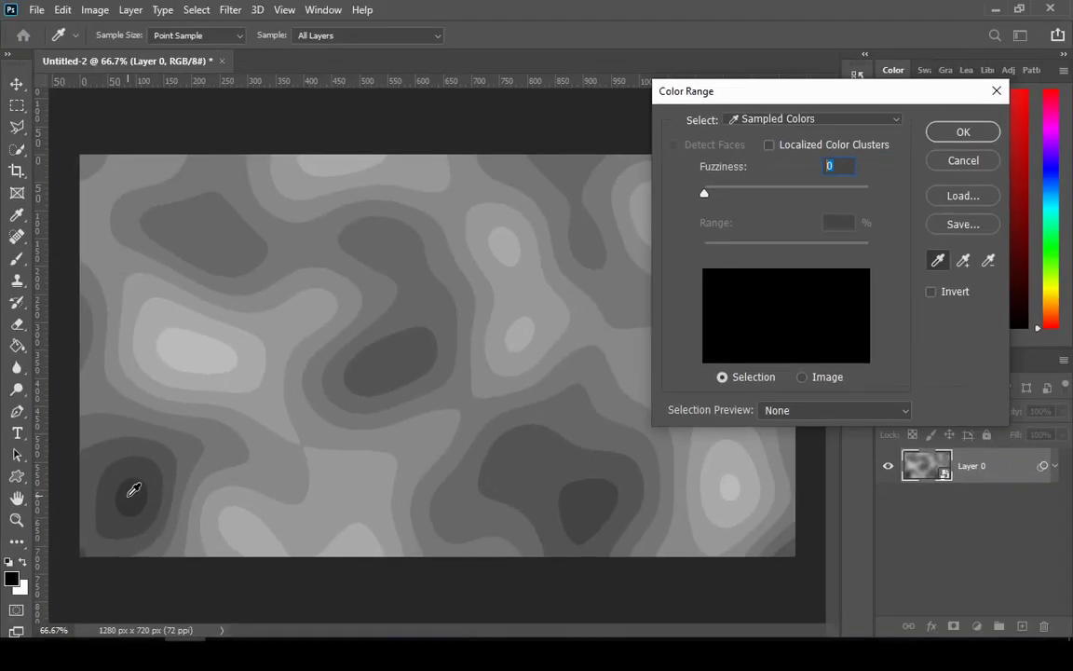
left_click(134, 490)
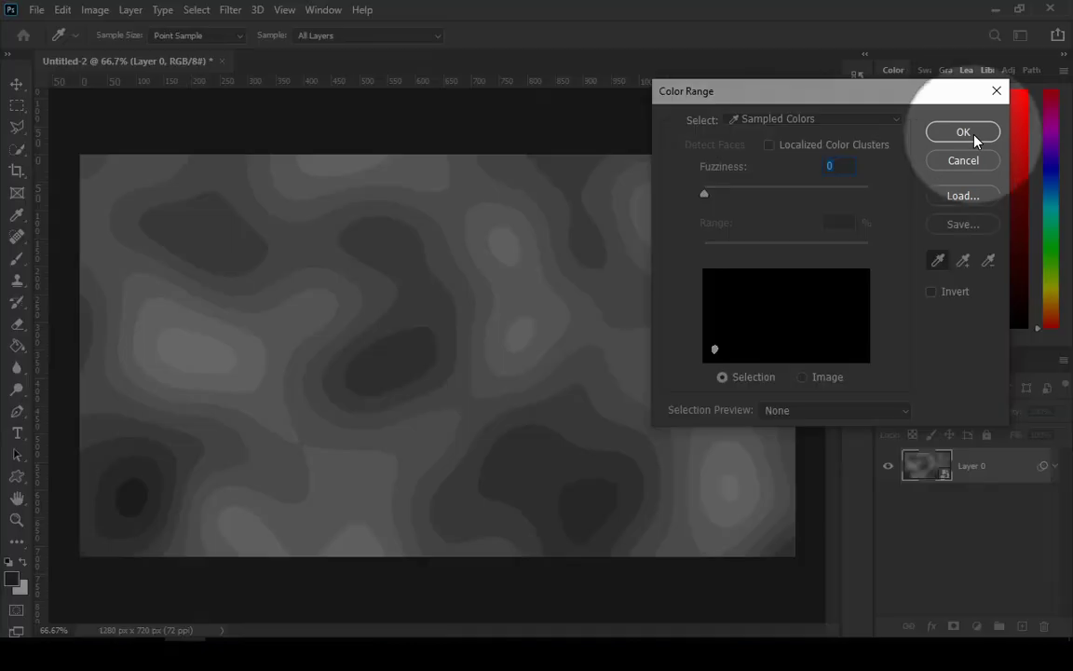
left_click(969, 136)
Copy the selection to Layer 1 and nest it in a new Group 1 above Layer 0.
key("h")
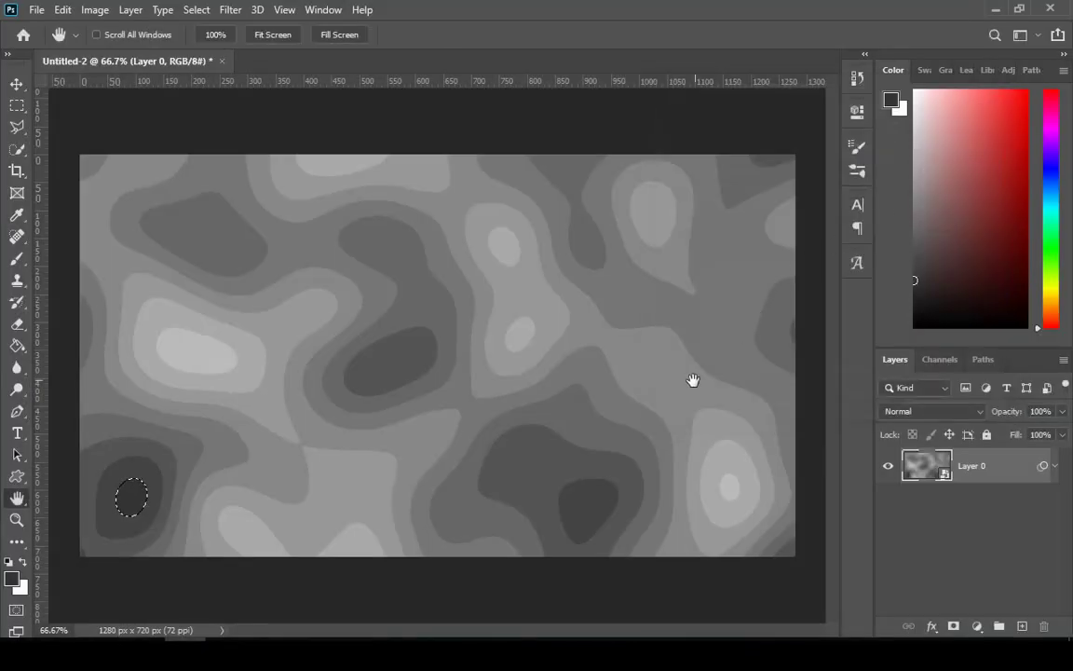
key("ctrl+j")
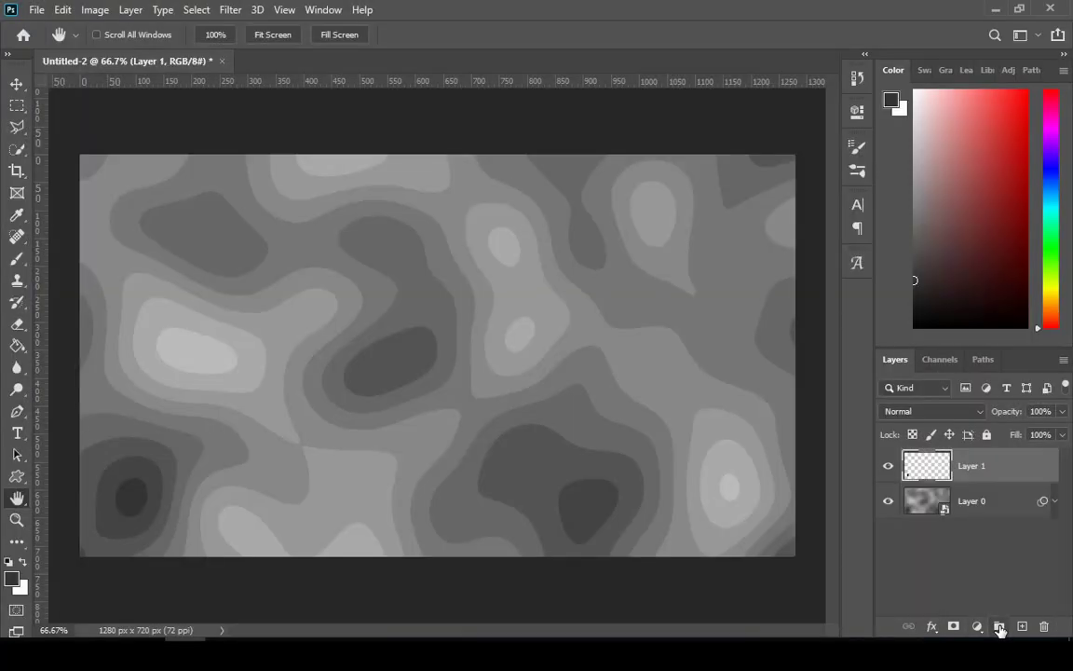
left_click(999, 627)
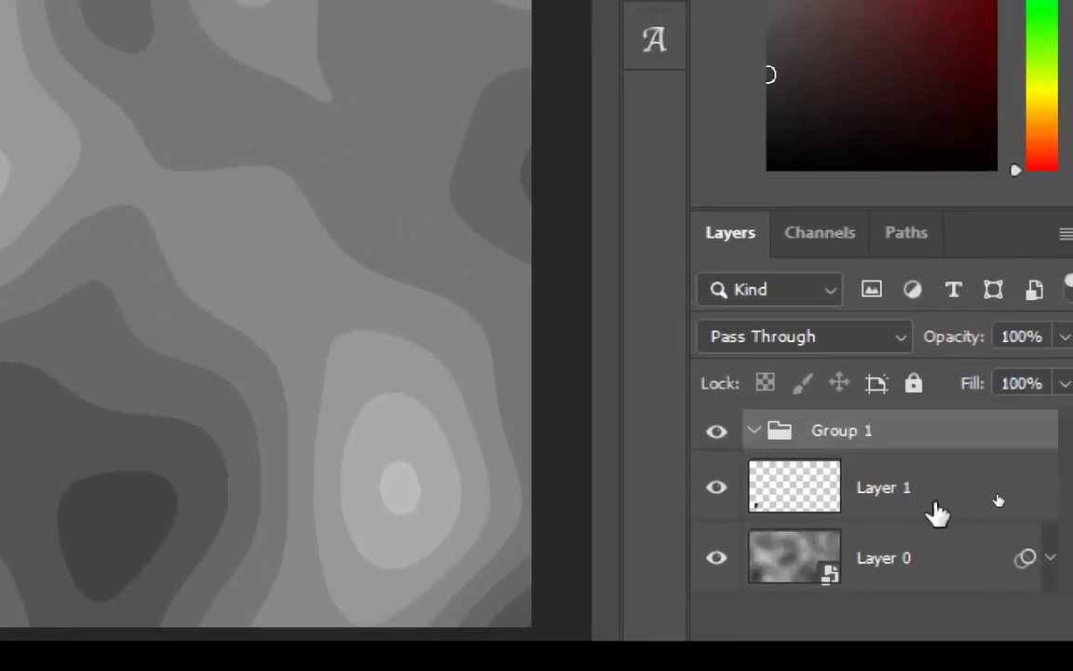
left_click_drag(934, 511, 938, 456)
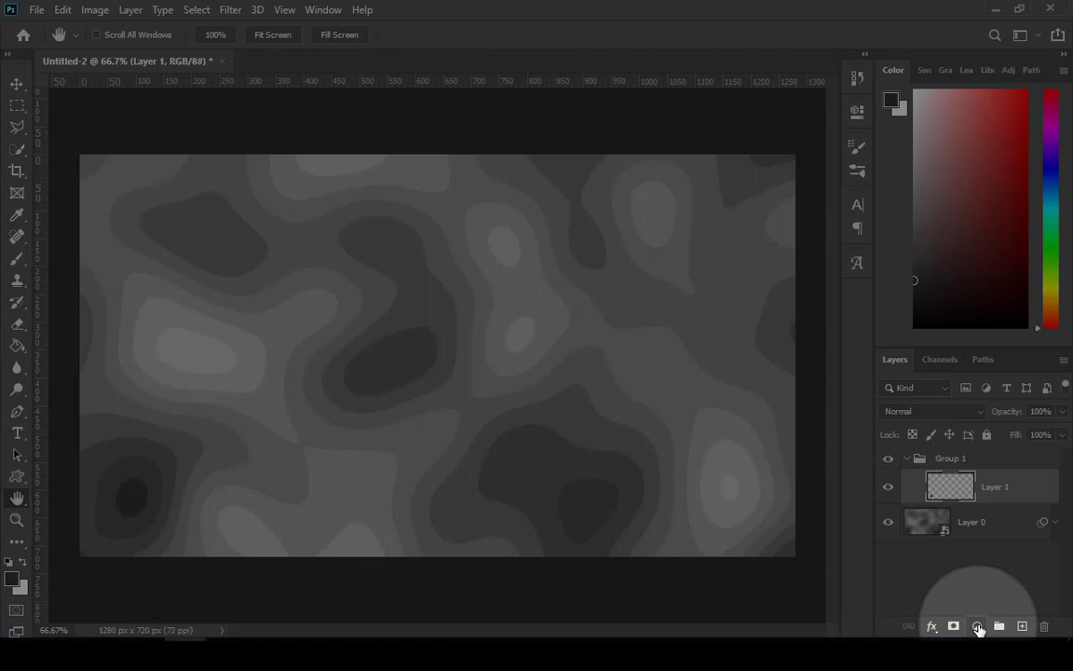
Add a light pink (f19c9c) Solid Color fill layer and move it above Group 1.
left_click(979, 626)
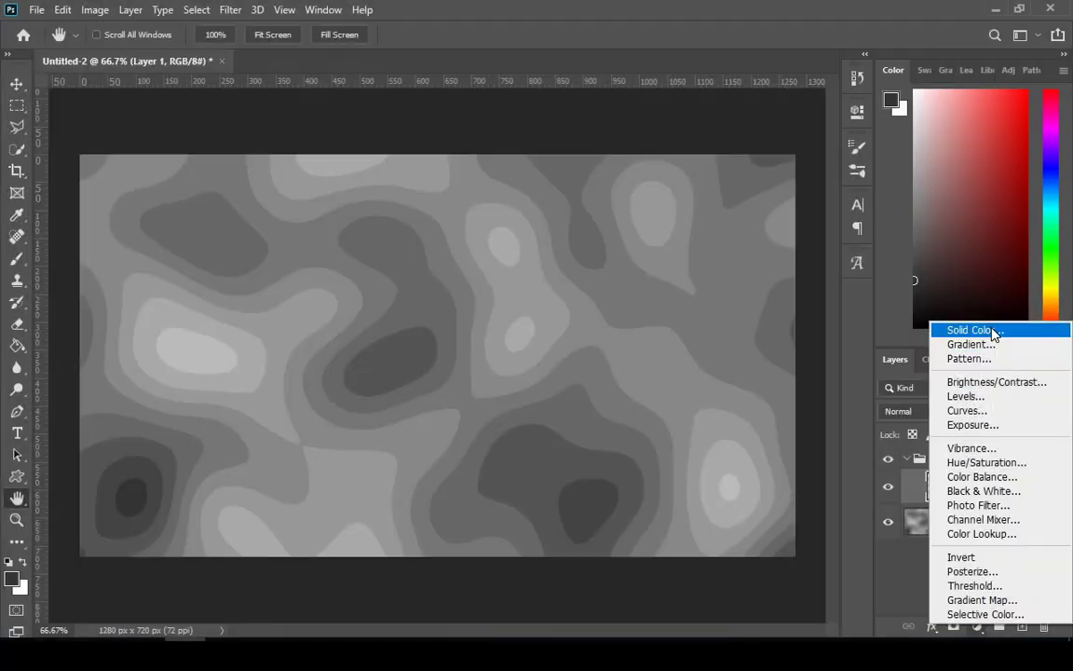
left_click(996, 332)
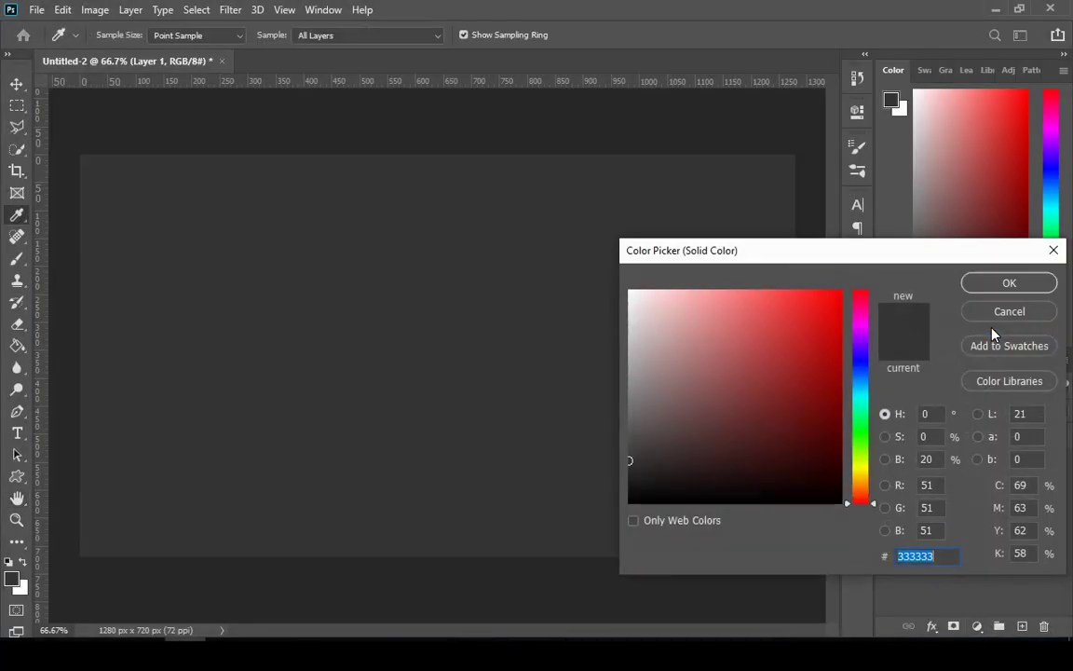
mouse_move(783, 356)
left_mouse_down()
mouse_move(742, 352)
mouse_move(702, 317)
mouse_move(703, 301)
left_mouse_up()
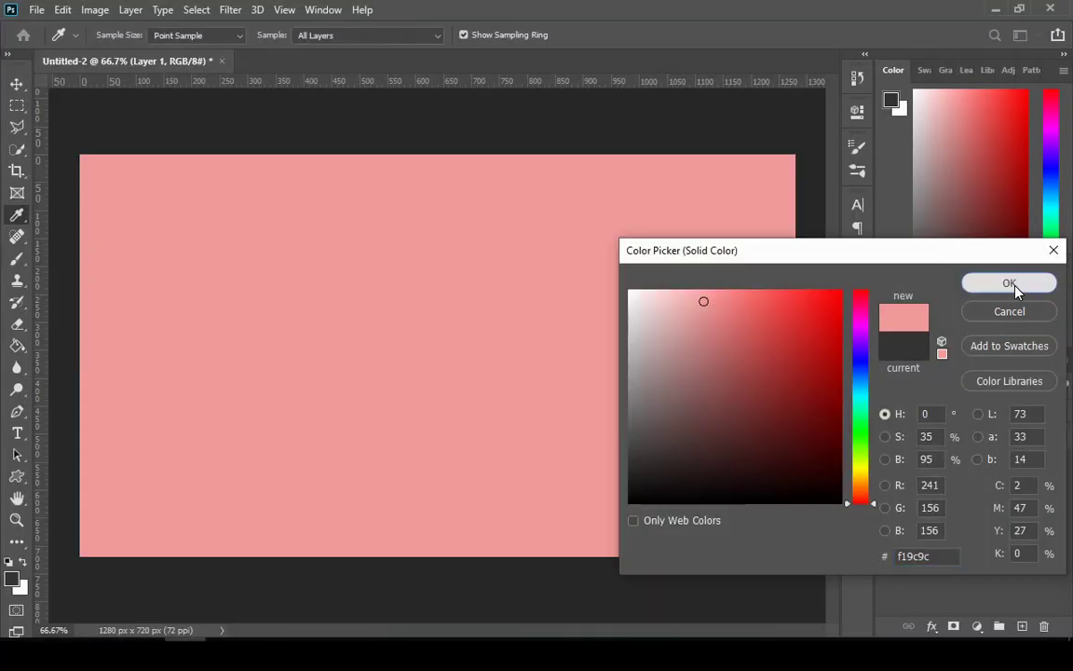
left_click(1010, 284)
key("h")
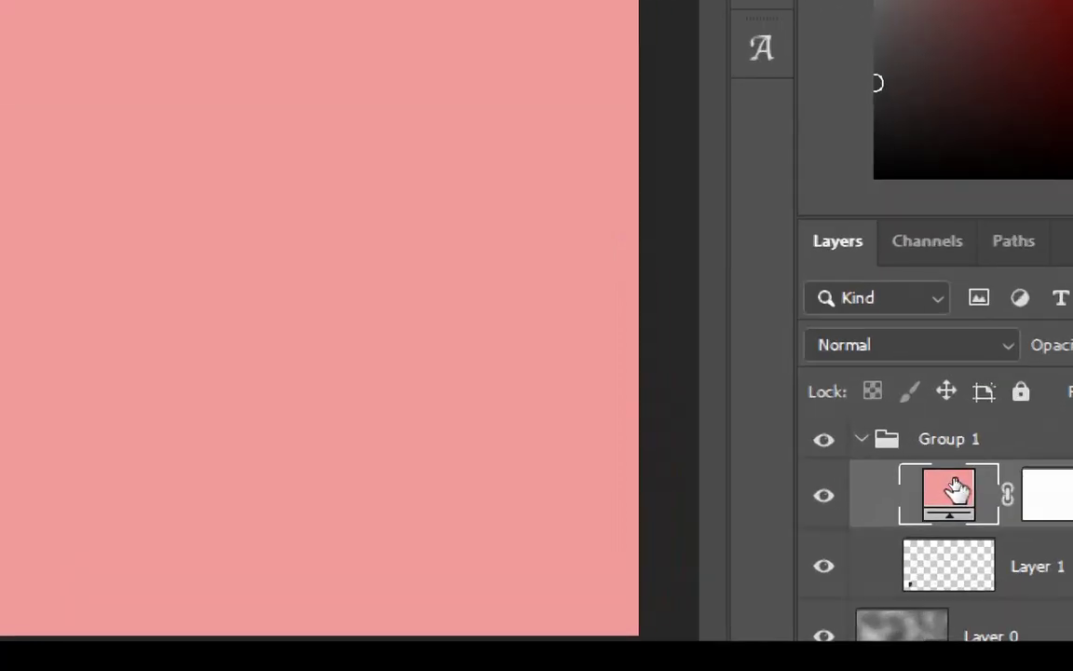
left_click_drag(1039, 503, 1028, 421)
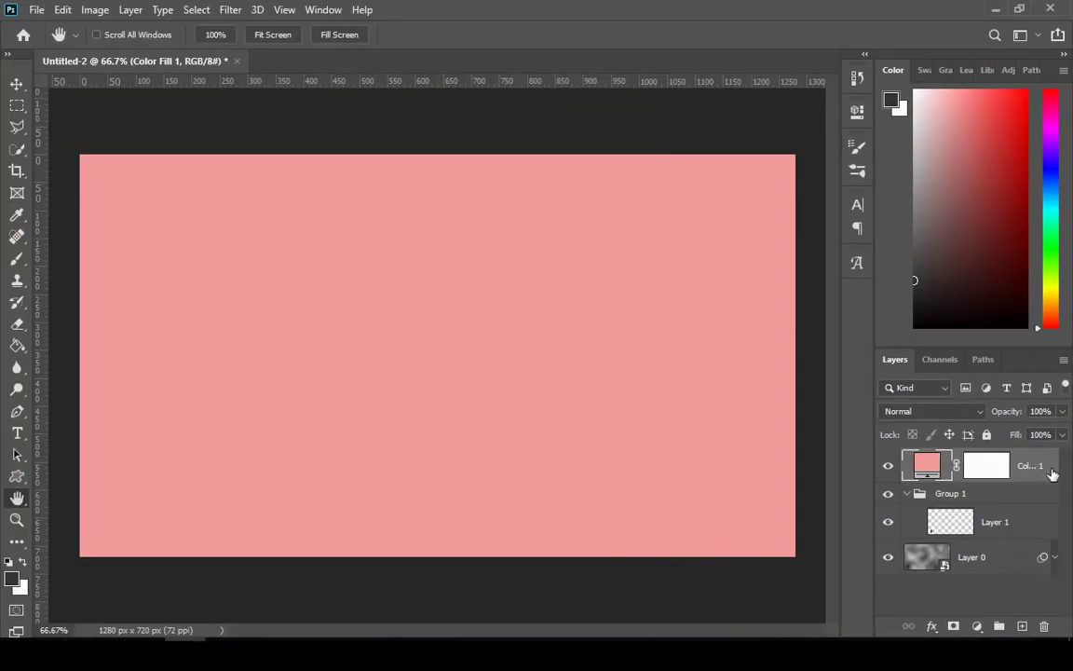
right_click(1053, 475)
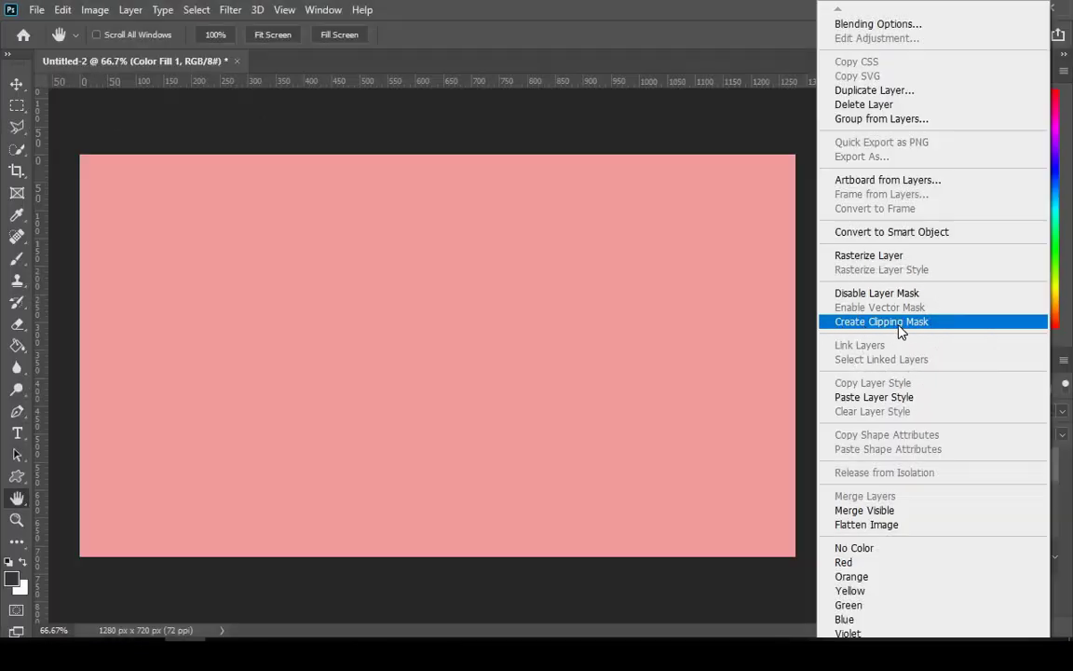
Clip Color Fill 1 to Group 1, then select Layer 0.
left_click(876, 321)
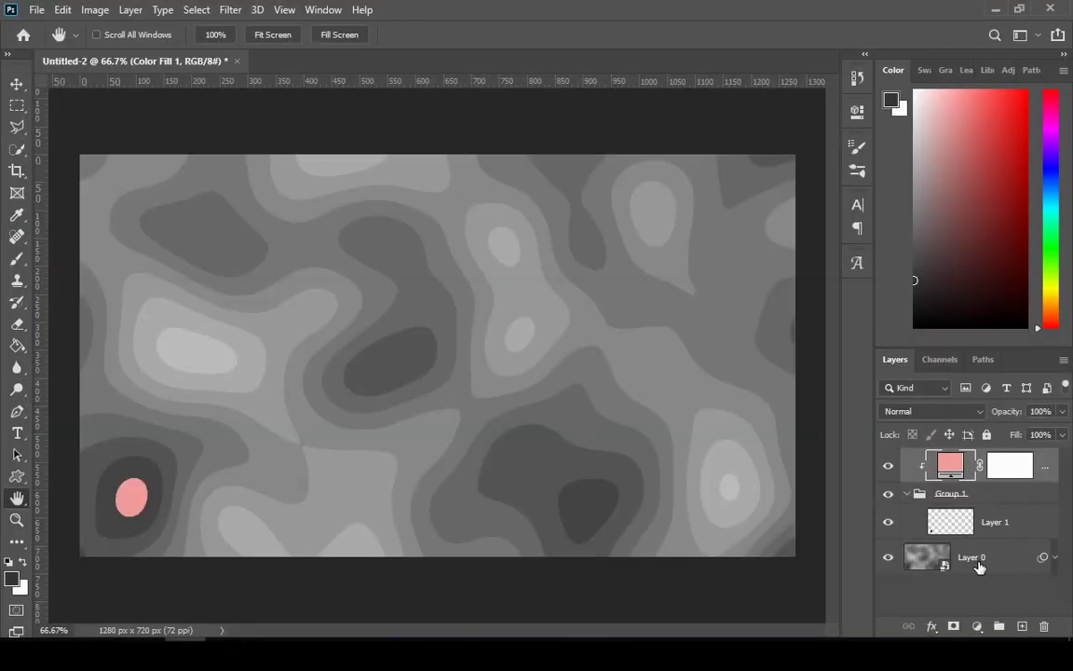
left_click(978, 568)
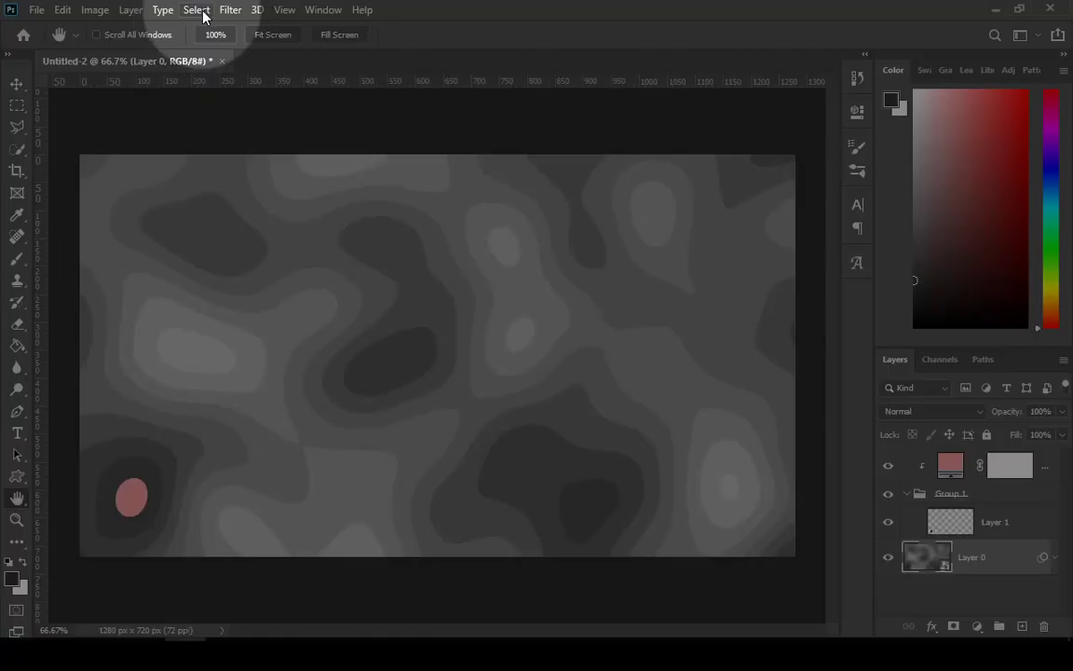
Copy the next darkest grey tone from Layer 0 to Layer 2, placed in Group 1 below Layer 1.
left_click(200, 11)
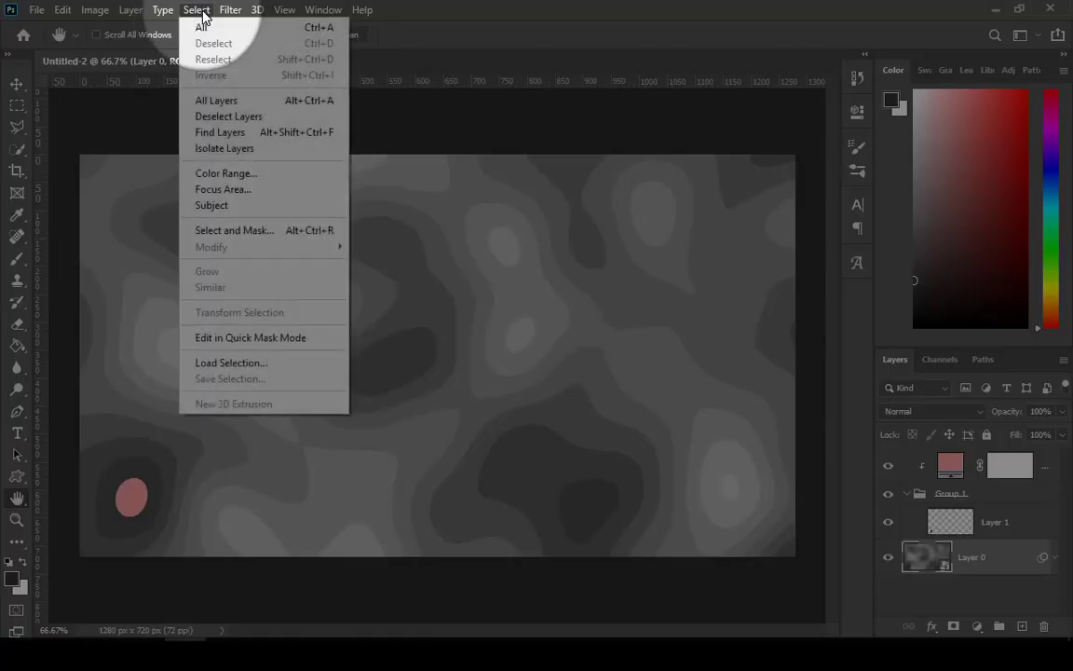
left_click(233, 173)
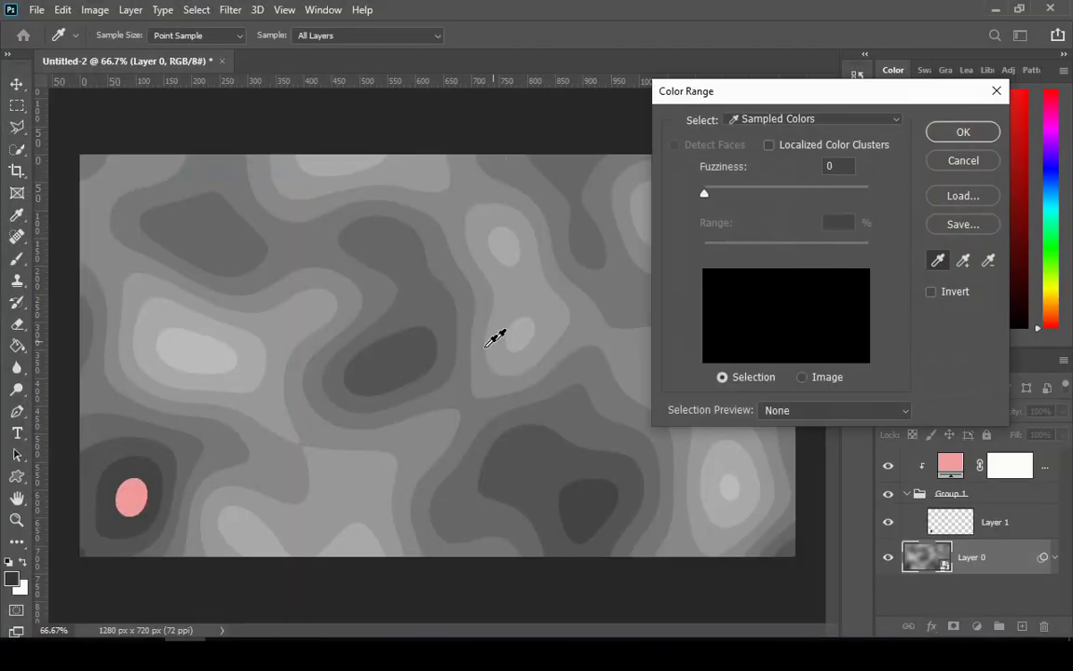
left_click(152, 471)
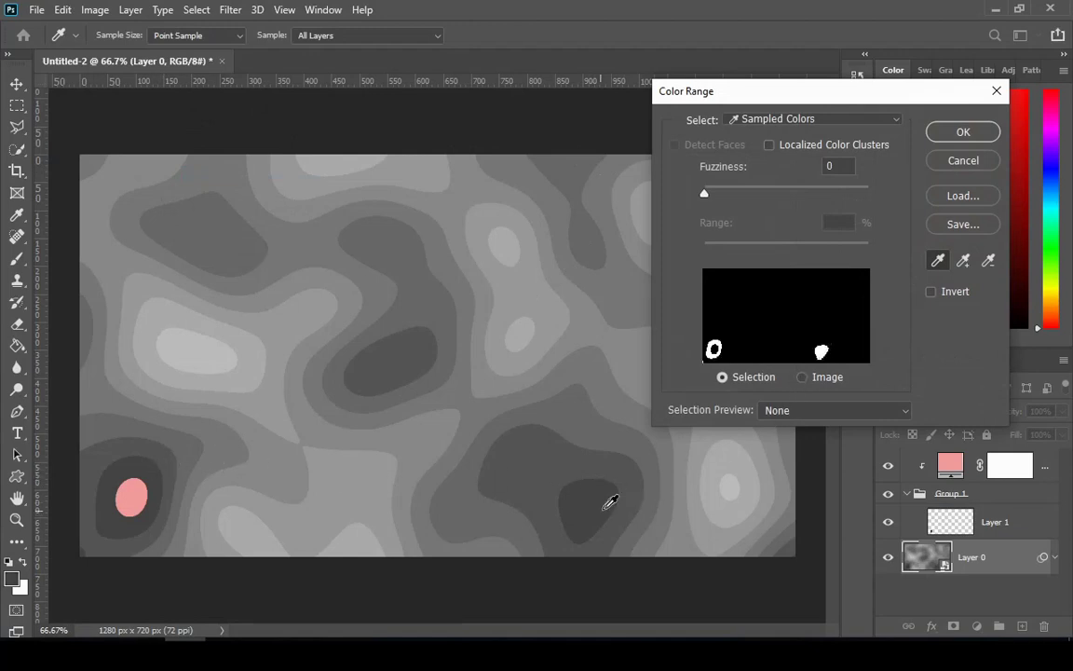
left_click(961, 135)
key("h")
key("ctrl+j")
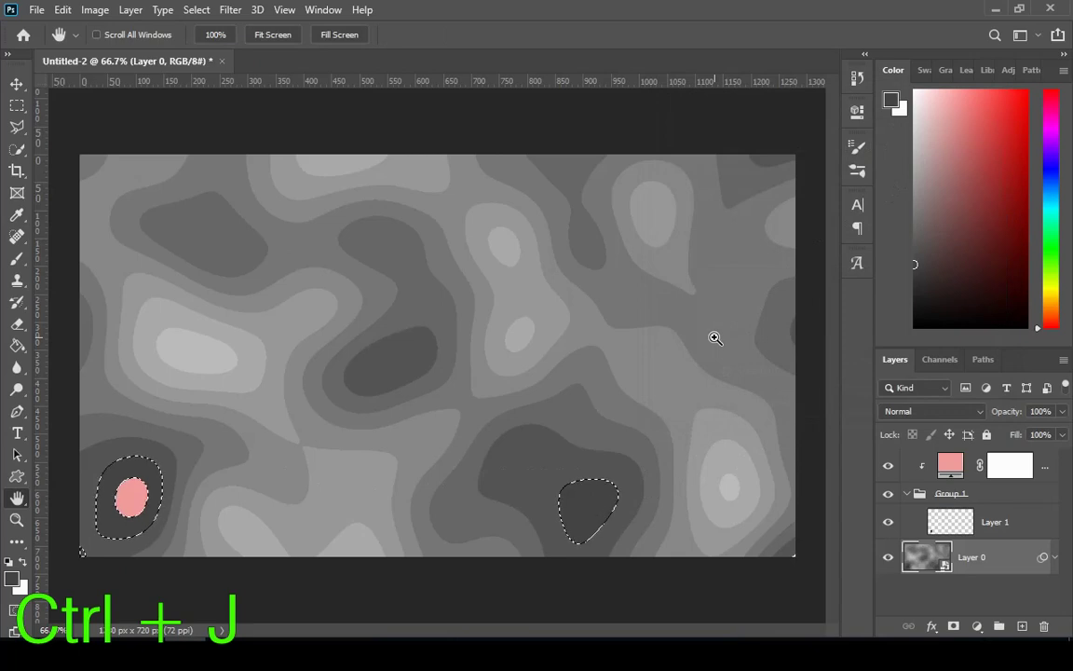
key("ctrl+j")
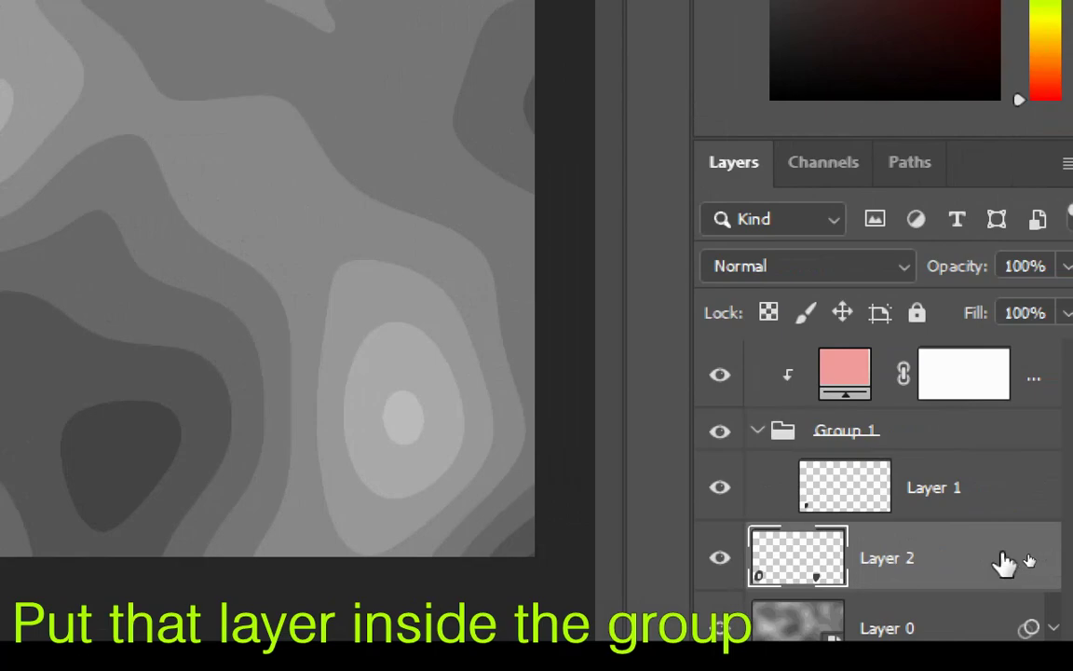
left_click_drag(1028, 558, 985, 527)
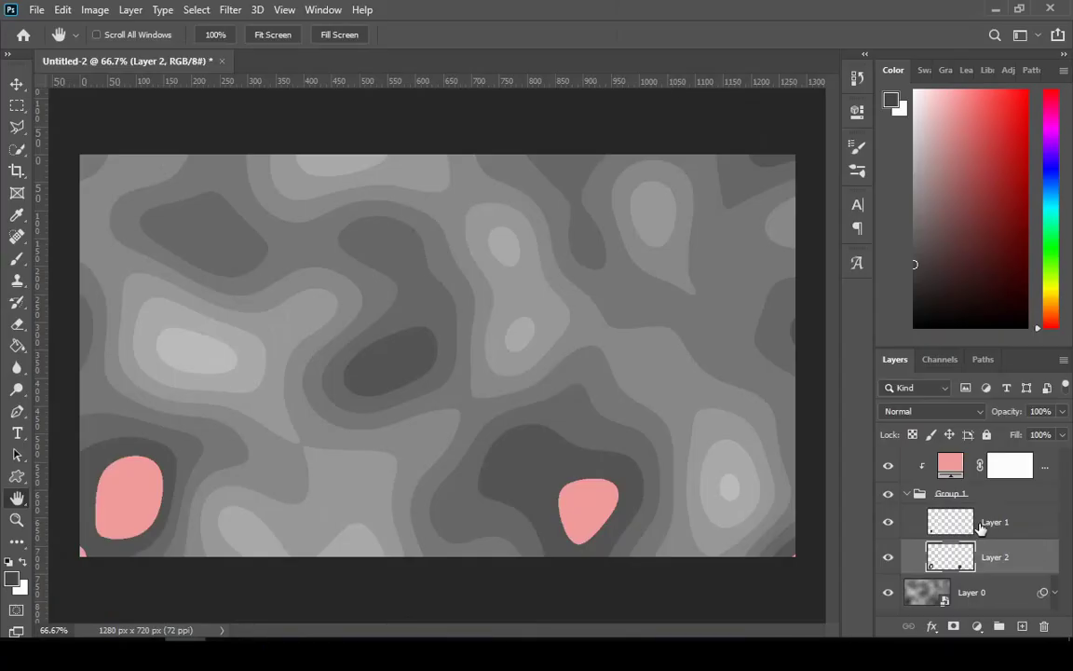
Sample a grey tone of Layer 0 with Color Range and copy it to a new layer.
left_click(973, 594)
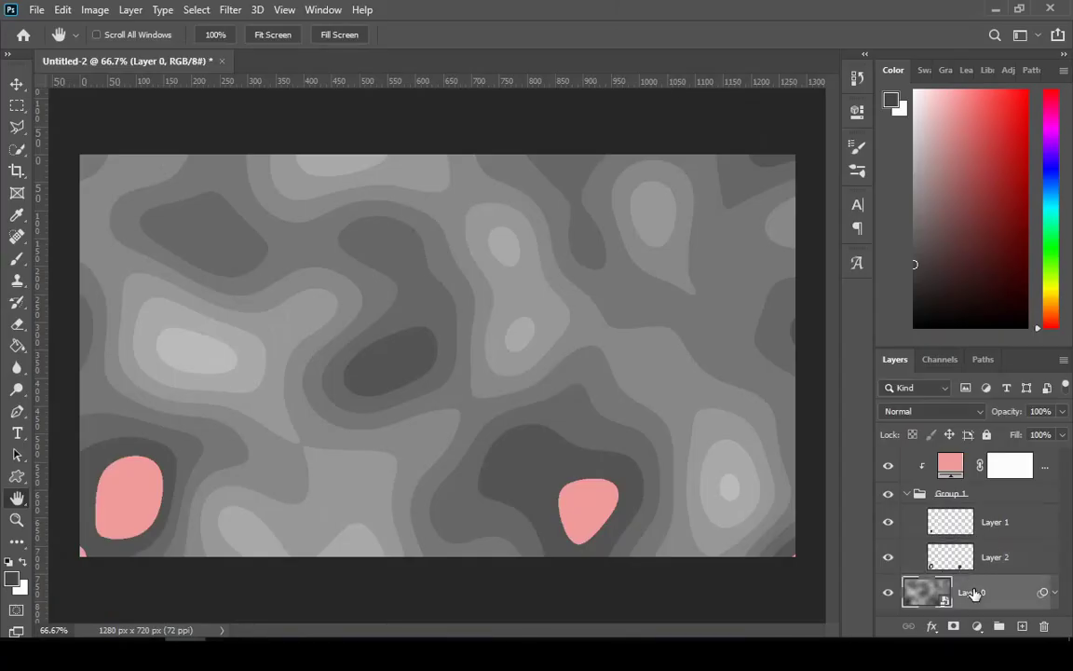
left_click(194, 9)
left_click(224, 174)
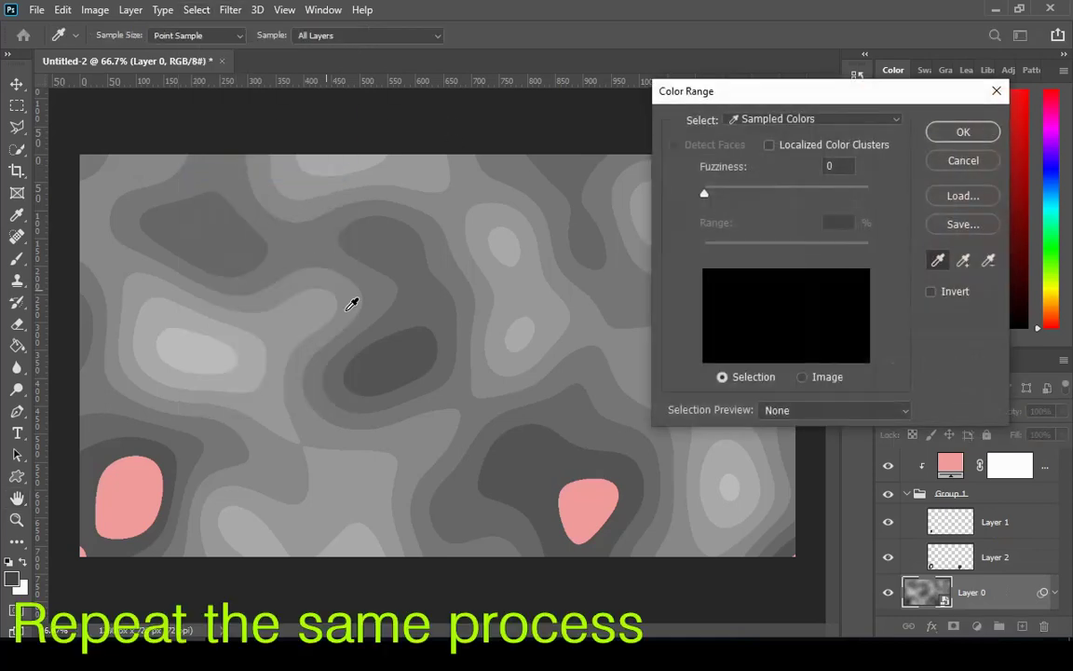
left_click(546, 459)
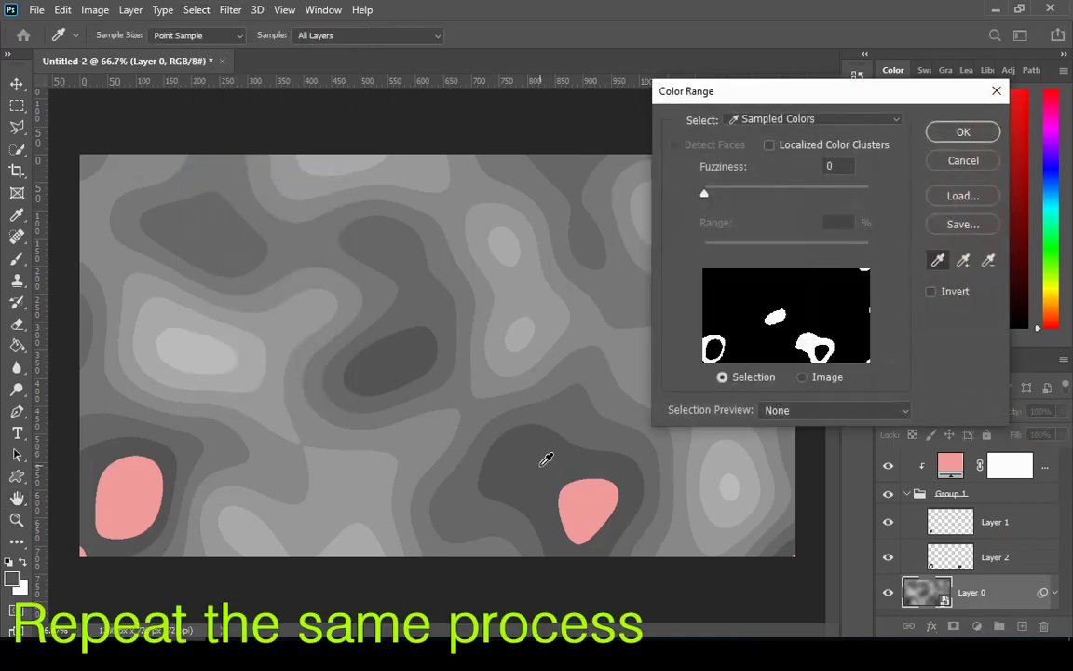
left_click(960, 131)
key("h")
key("ctrl+j")
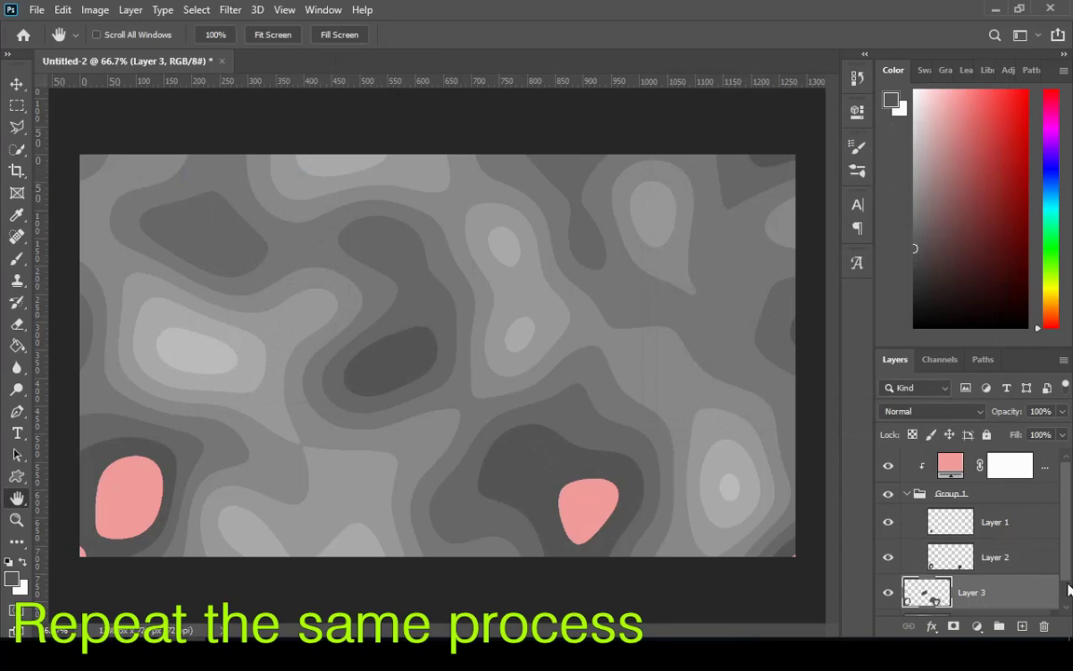
scroll(1069, 589, "down", 1)
left_click_drag(980, 565, 993, 545)
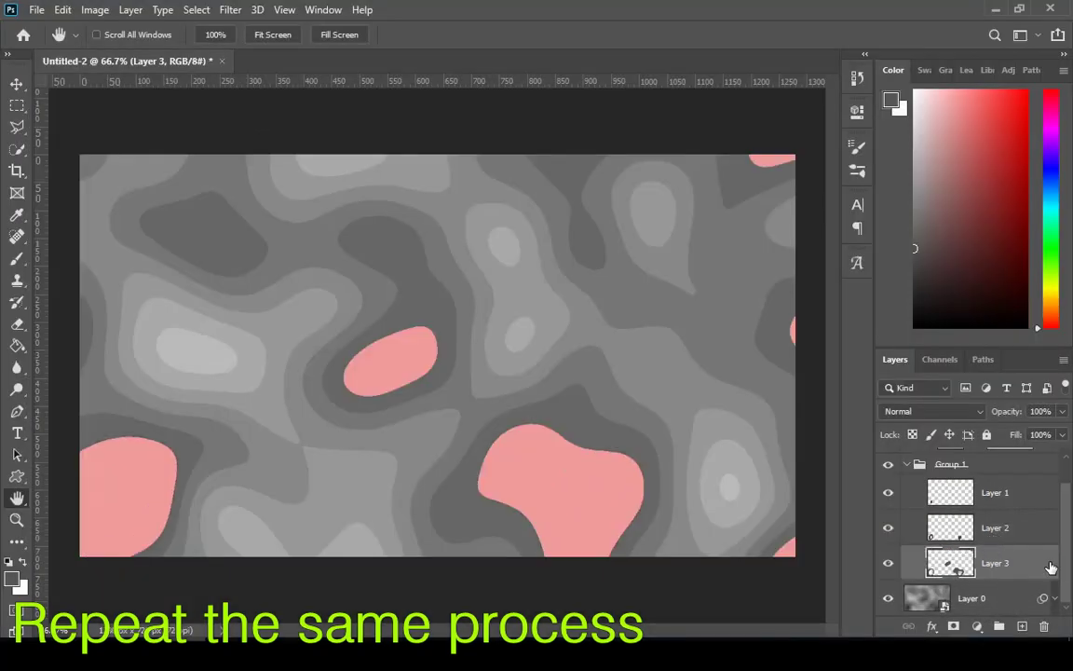
Copy two further grey tones from Layer 0 onto separate new layers.
left_click(978, 602)
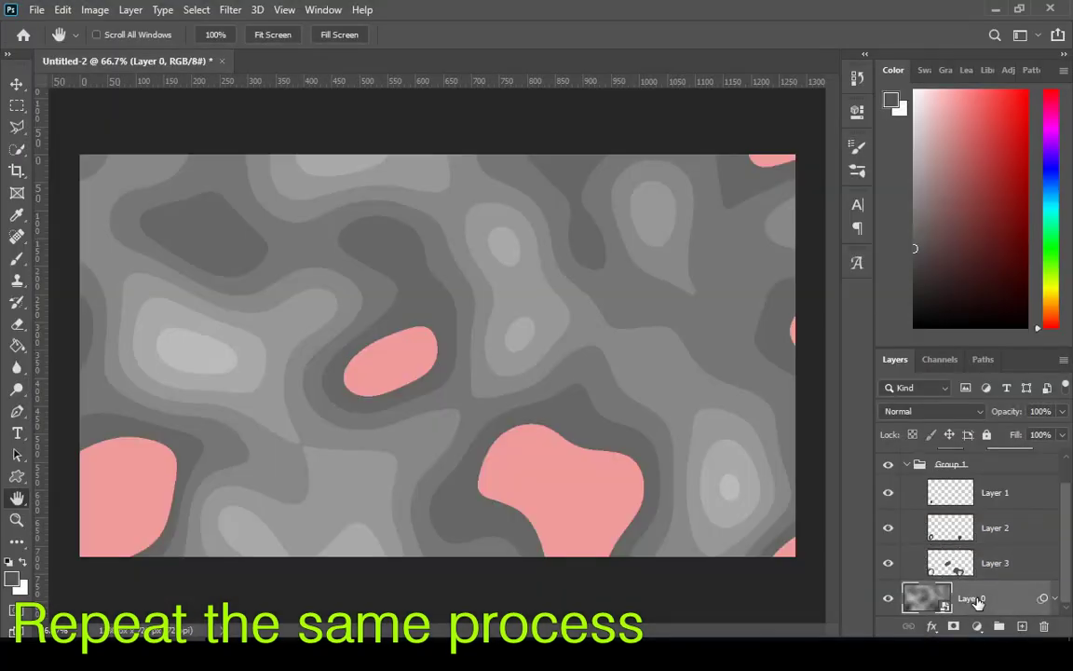
left_click(201, 9)
left_click(215, 171)
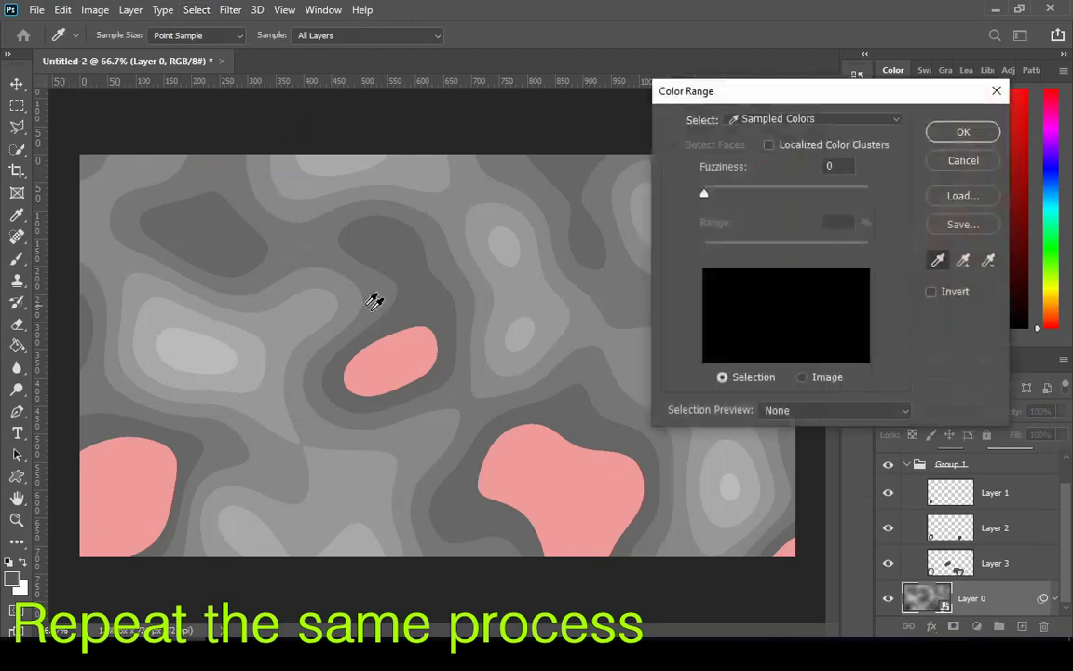
left_click(952, 135)
key("h")
key("ctrl+j")
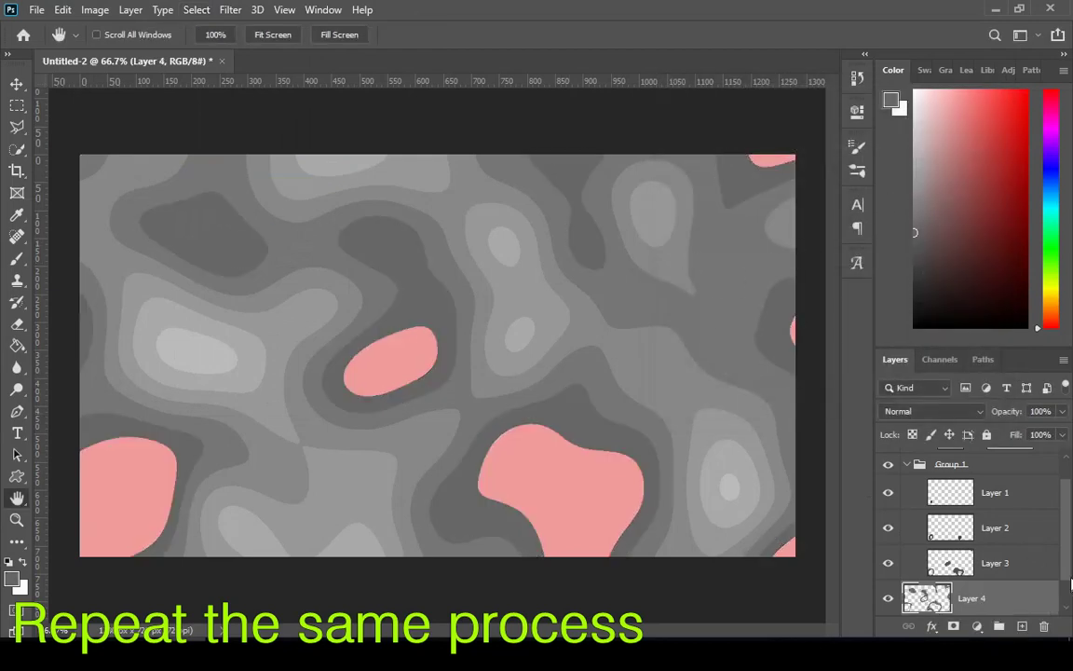
scroll(1025, 559, "down", 1)
left_click(979, 598)
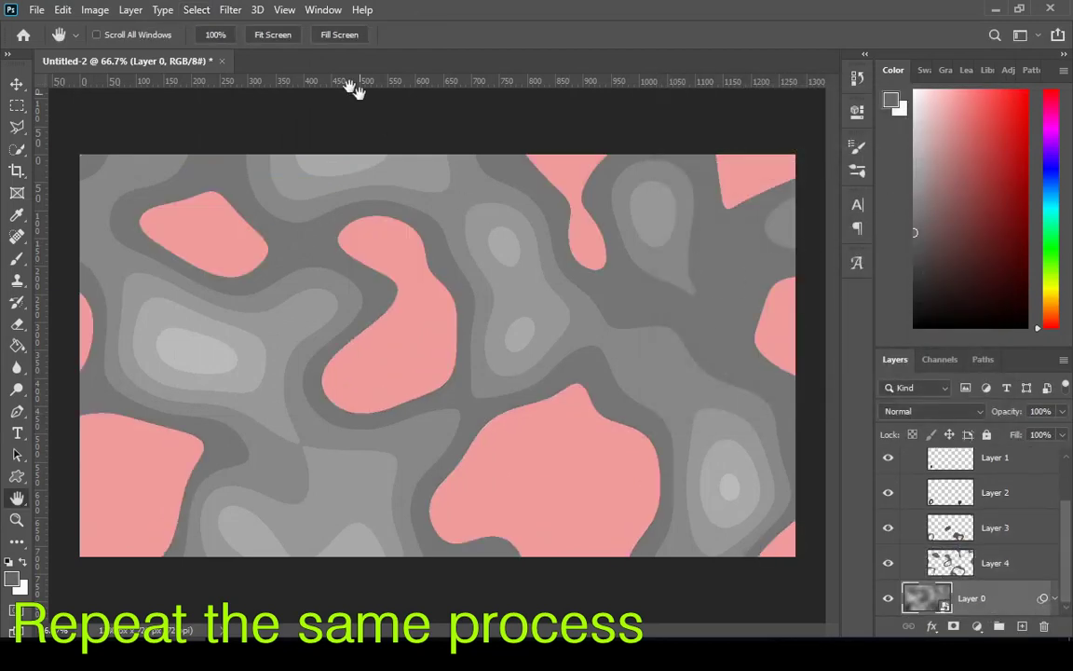
left_click(197, 10)
left_click(215, 170)
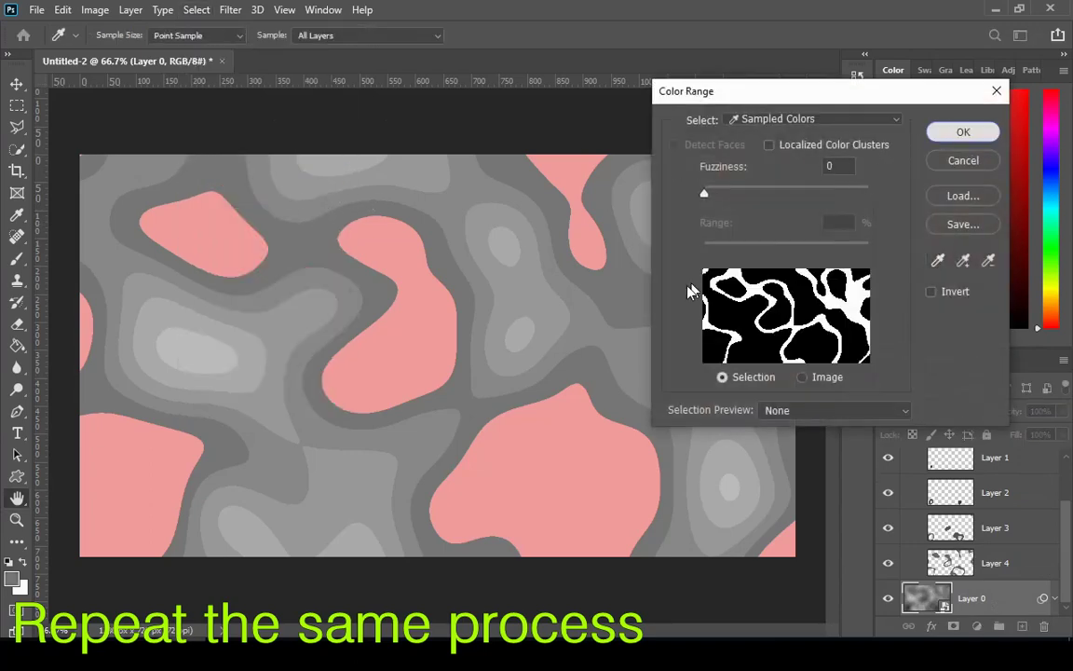
key("Return")
key("ctrl+j")
scroll(1062, 551, "down", 1)
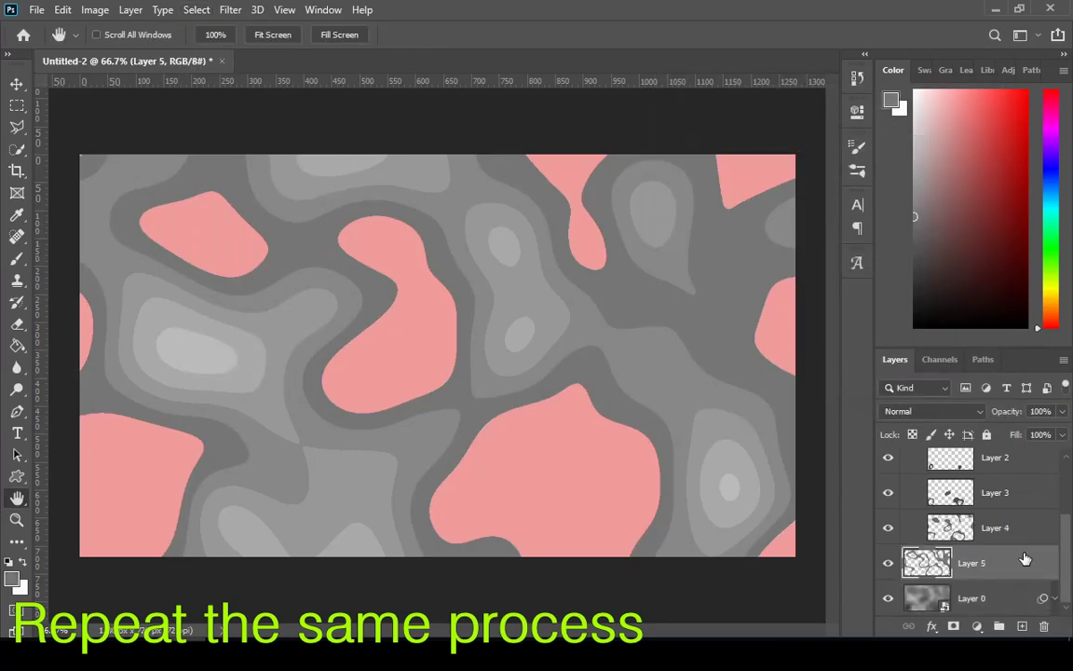
Copy another two grey tones from Layer 0 onto their own layers.
left_click(927, 597)
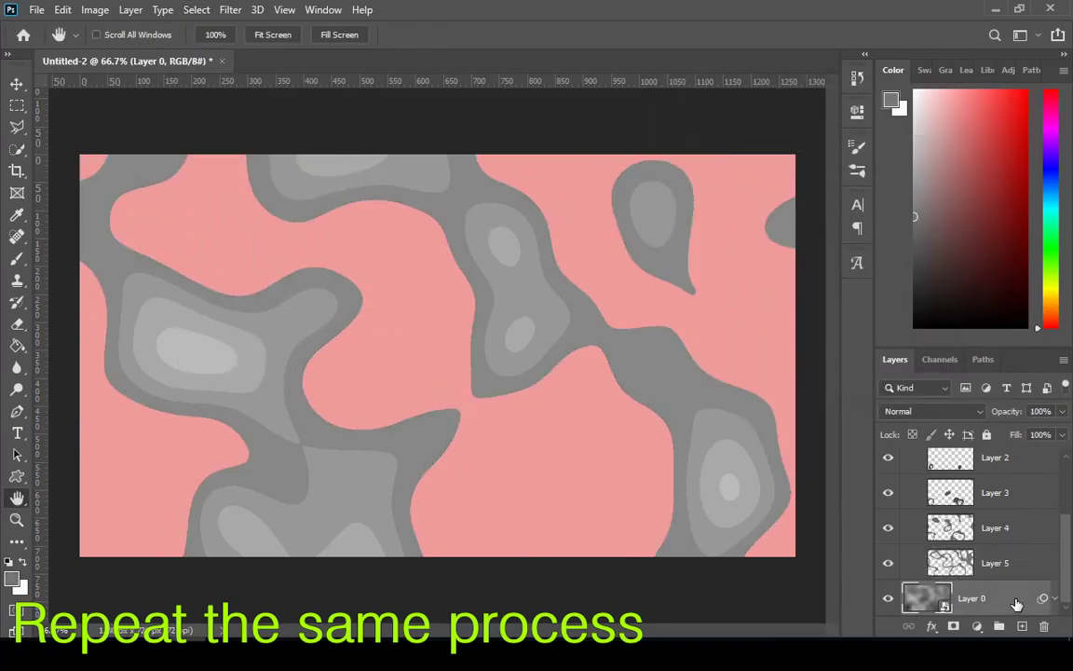
left_click(196, 9)
left_click(215, 171)
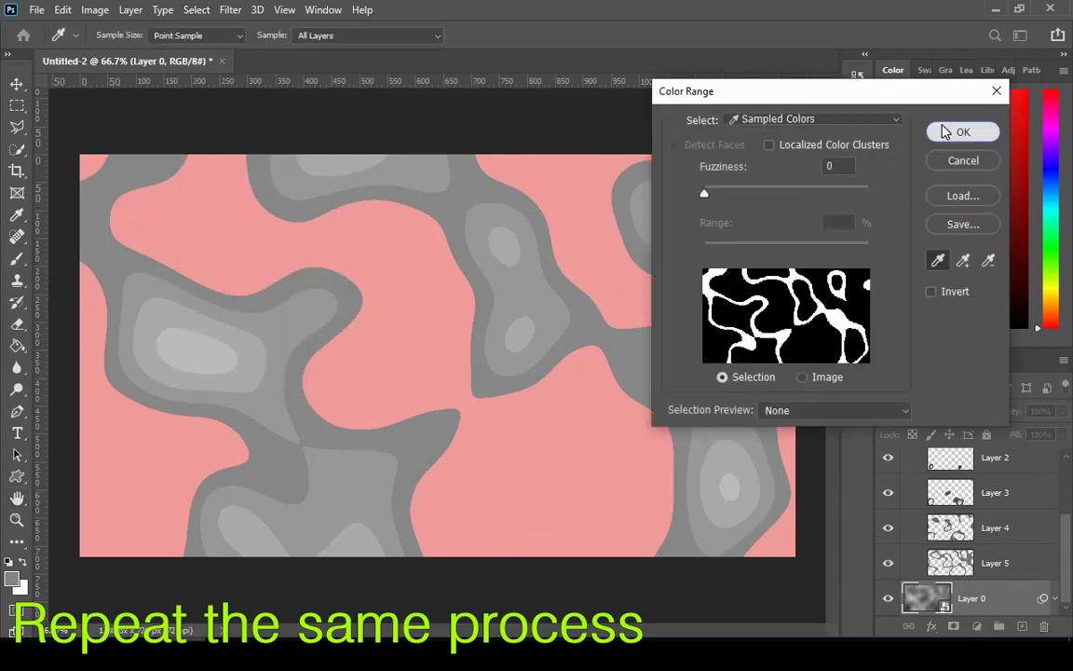
left_click(961, 133)
key("ctrl+j")
scroll(1062, 569, "down", 1)
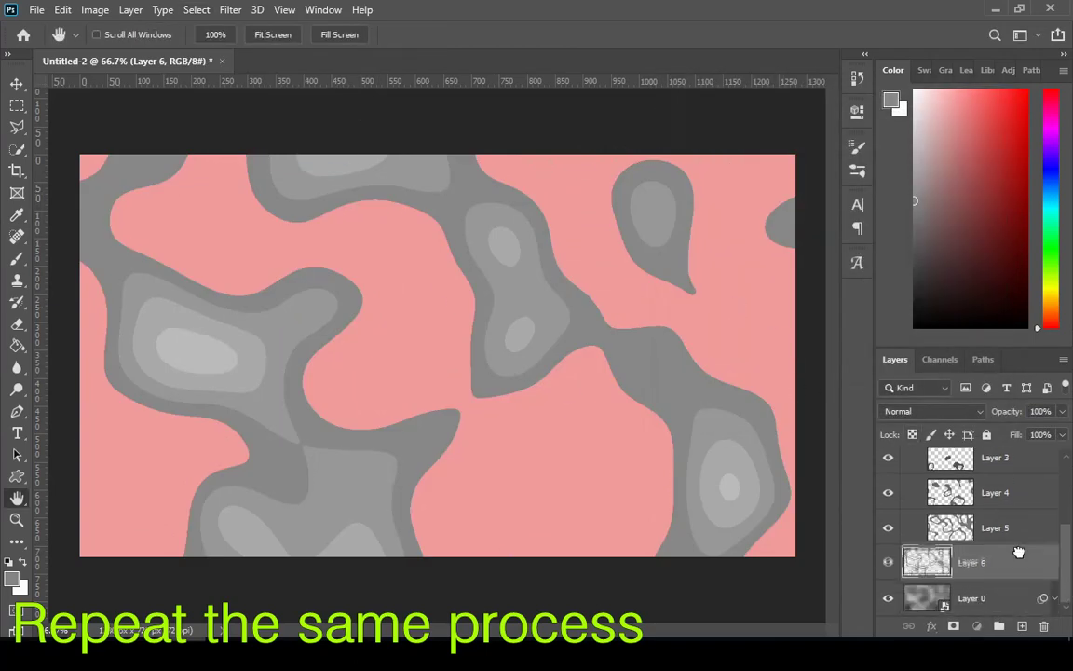
left_click(1004, 599)
left_click(197, 9)
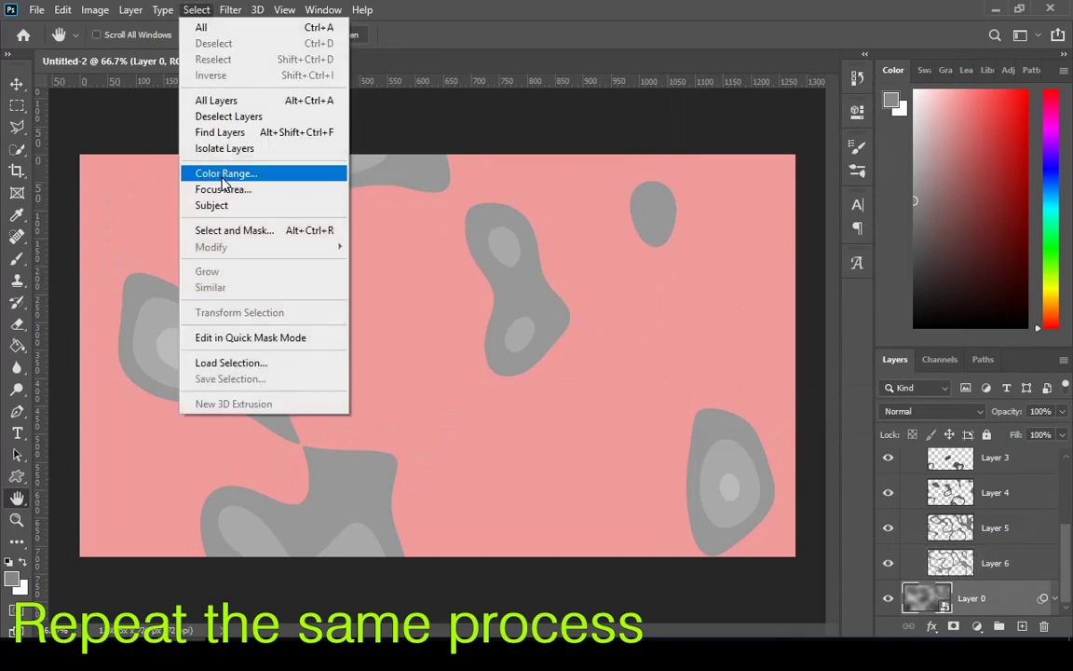
left_click(223, 171)
left_click(961, 133)
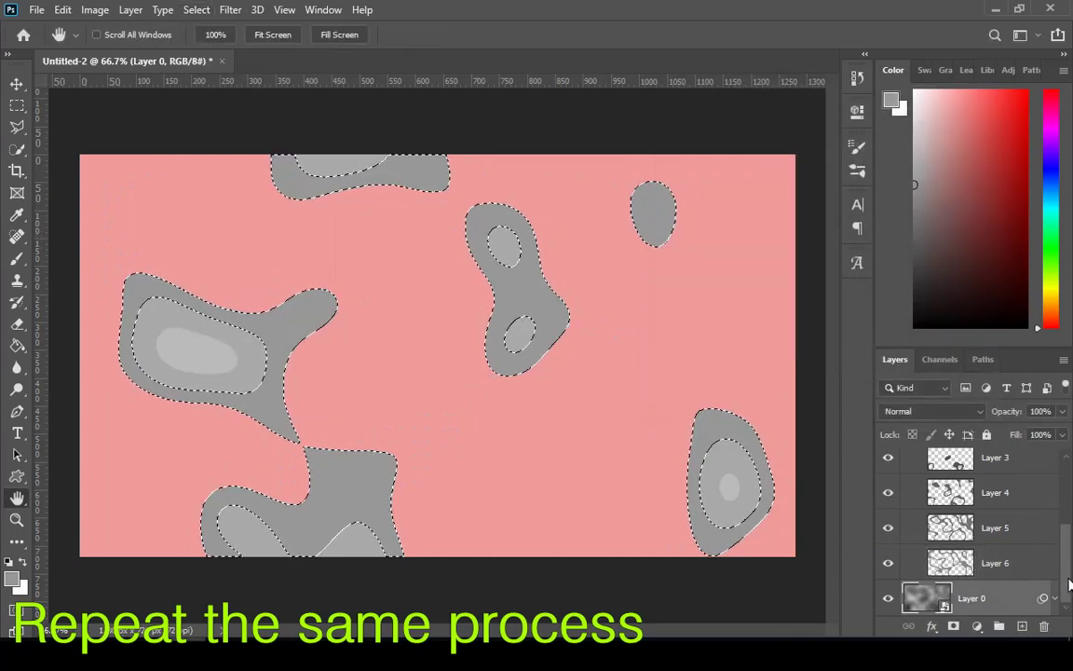
key("ctrl+j")
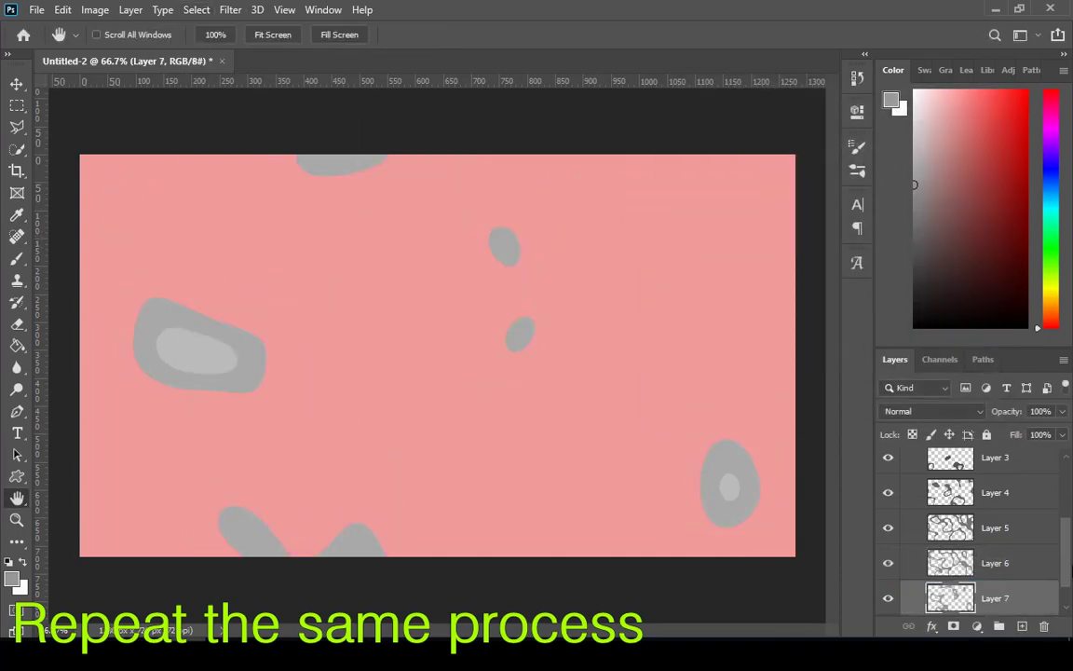
scroll(1025, 578, "down", 1)
Copy the last two grey tones of Layer 0, ending with new Layer 9.
left_click(1007, 599)
left_click(196, 9)
left_click(217, 173)
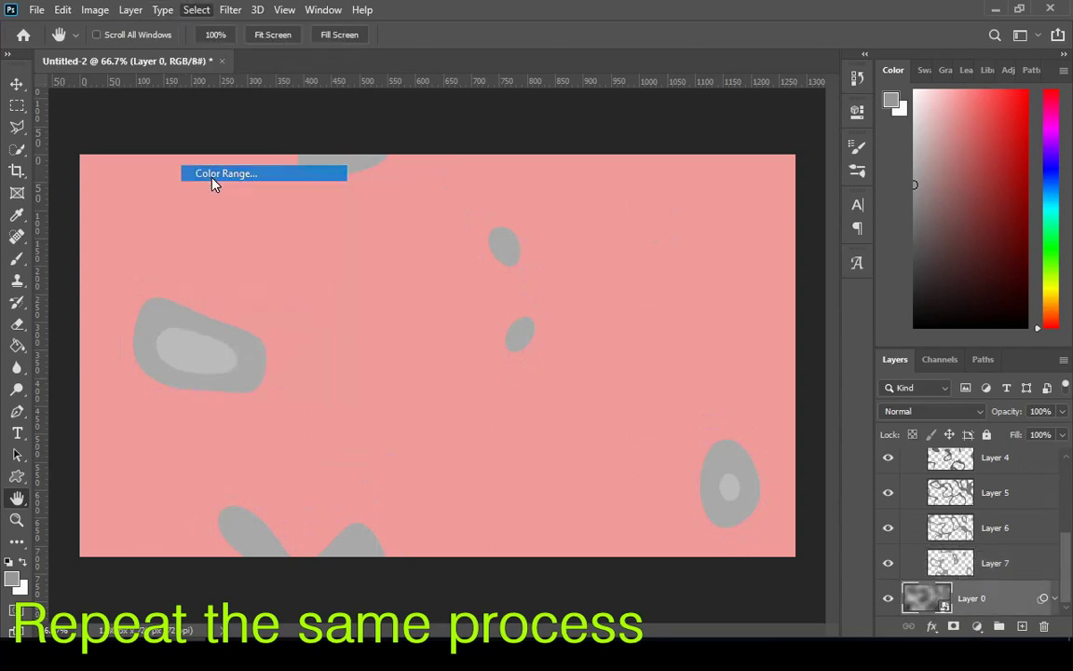
key("h")
left_click(965, 130)
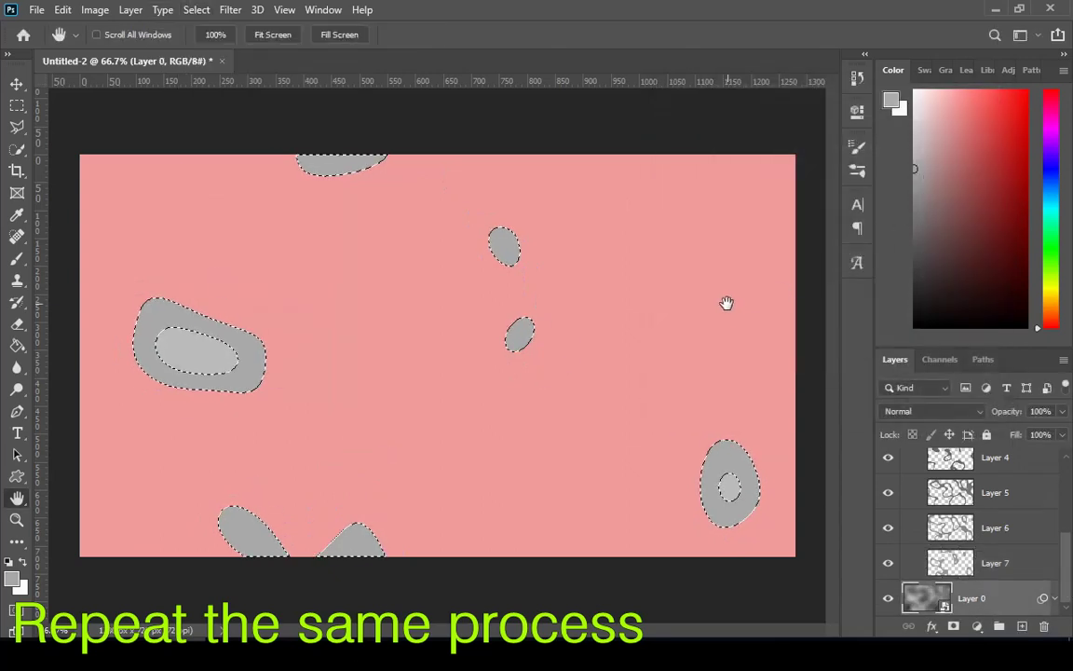
key("ctrl+j")
scroll(932, 578, "down", 1)
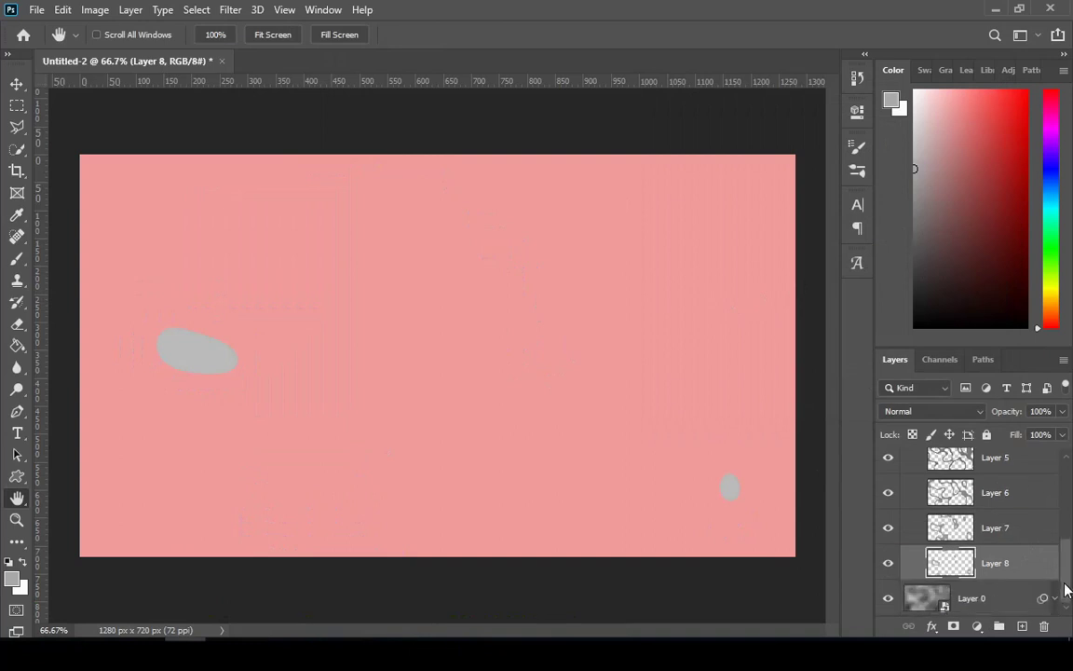
left_click(969, 598)
left_click(196, 9)
left_click(226, 172)
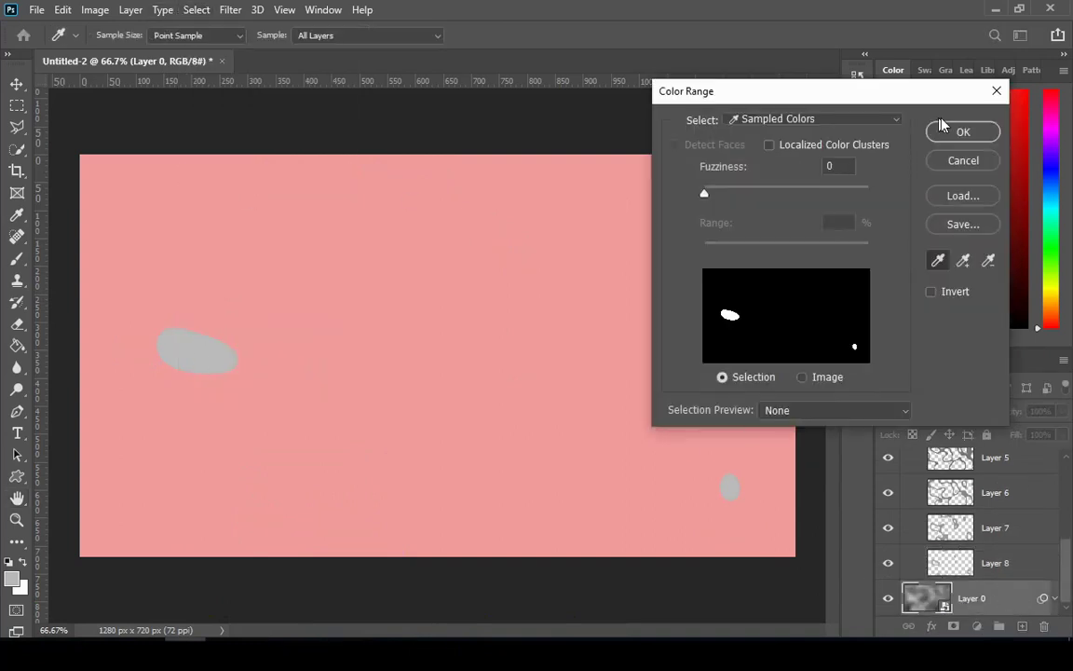
left_click(940, 128)
key("ctrl+j")
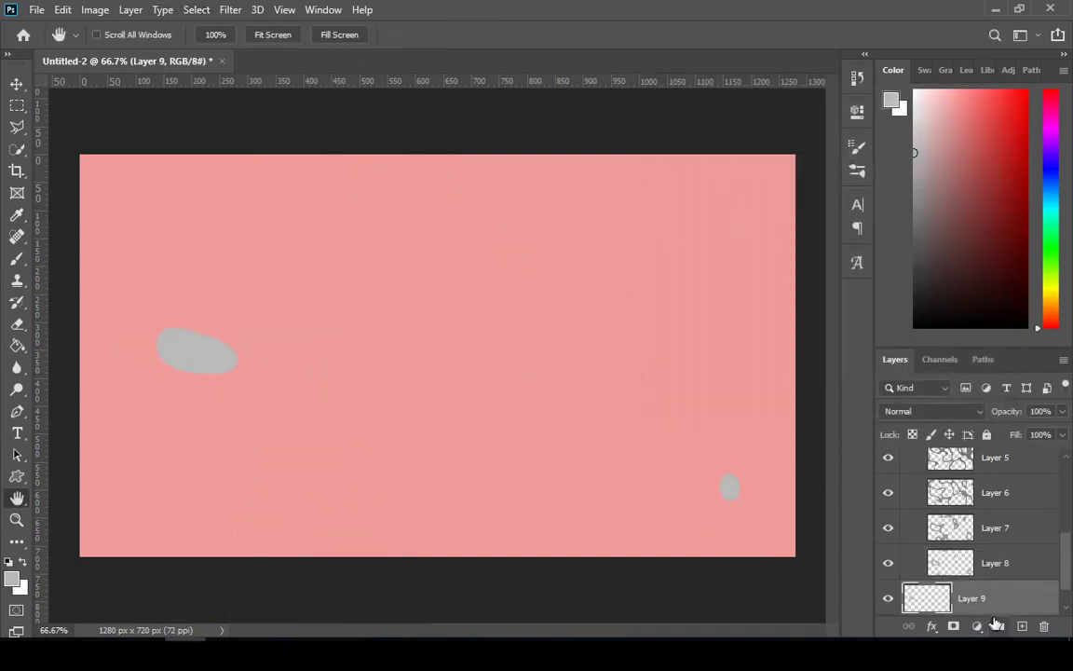
Remove the pink Color Fill 1 layer with the trash icon and hide Layer 0.
left_click_drag(1068, 581, 1070, 596)
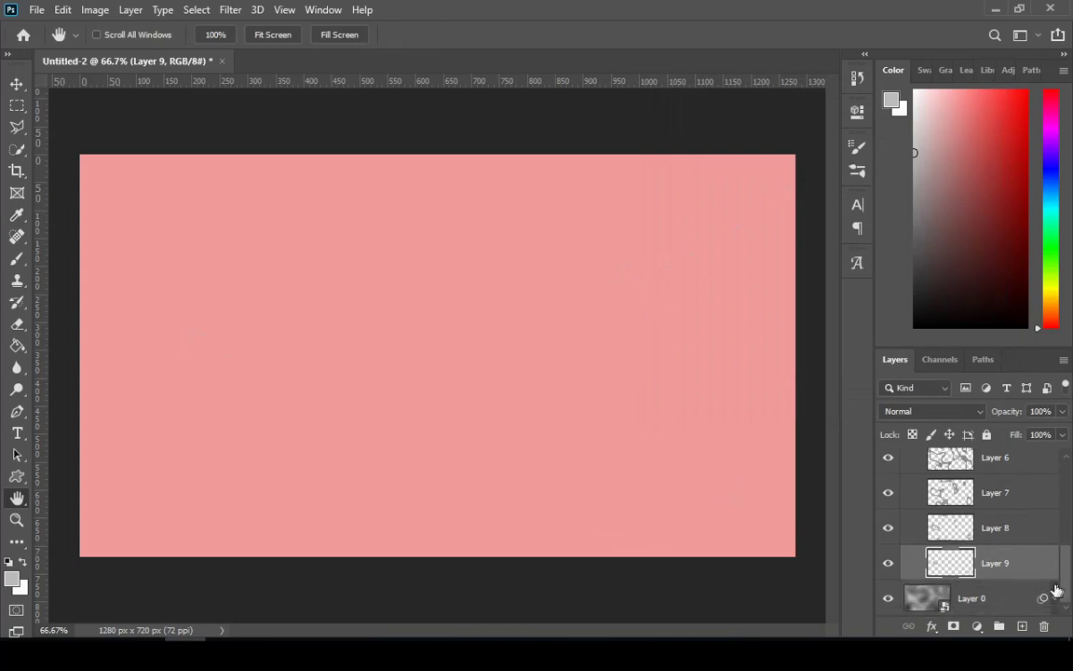
left_click_drag(1069, 579, 1069, 485)
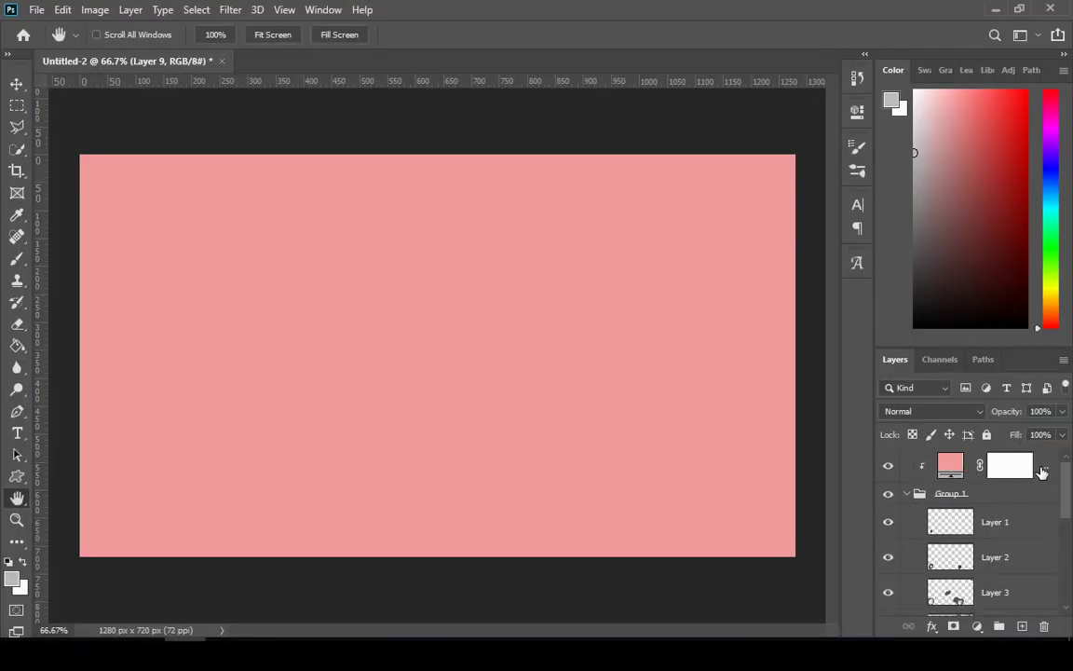
left_click(1042, 472)
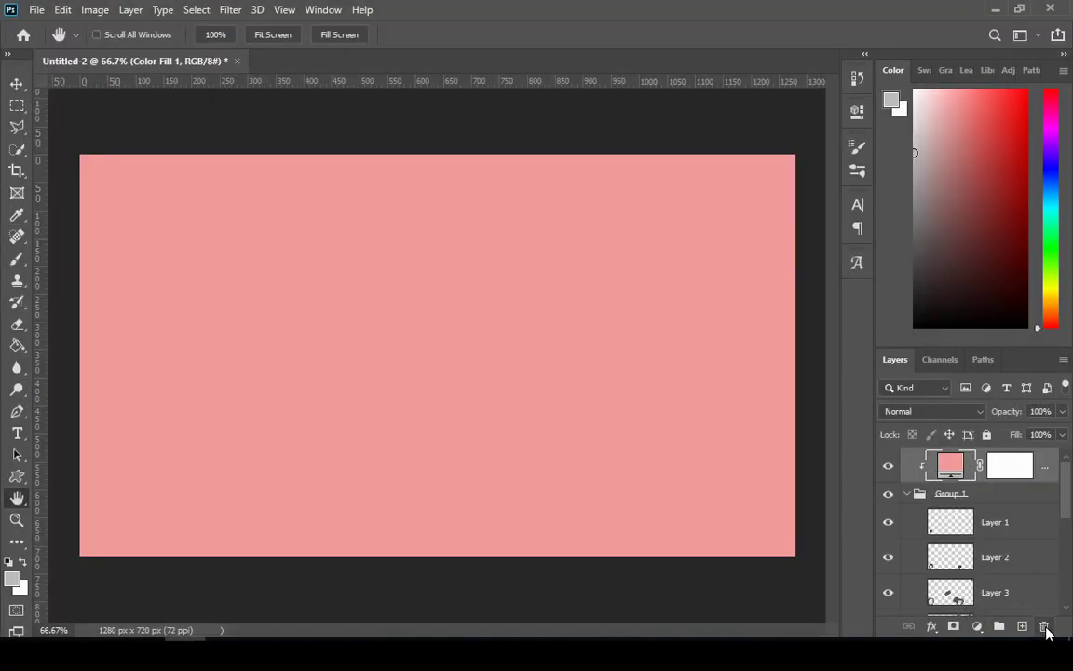
left_click(1045, 627)
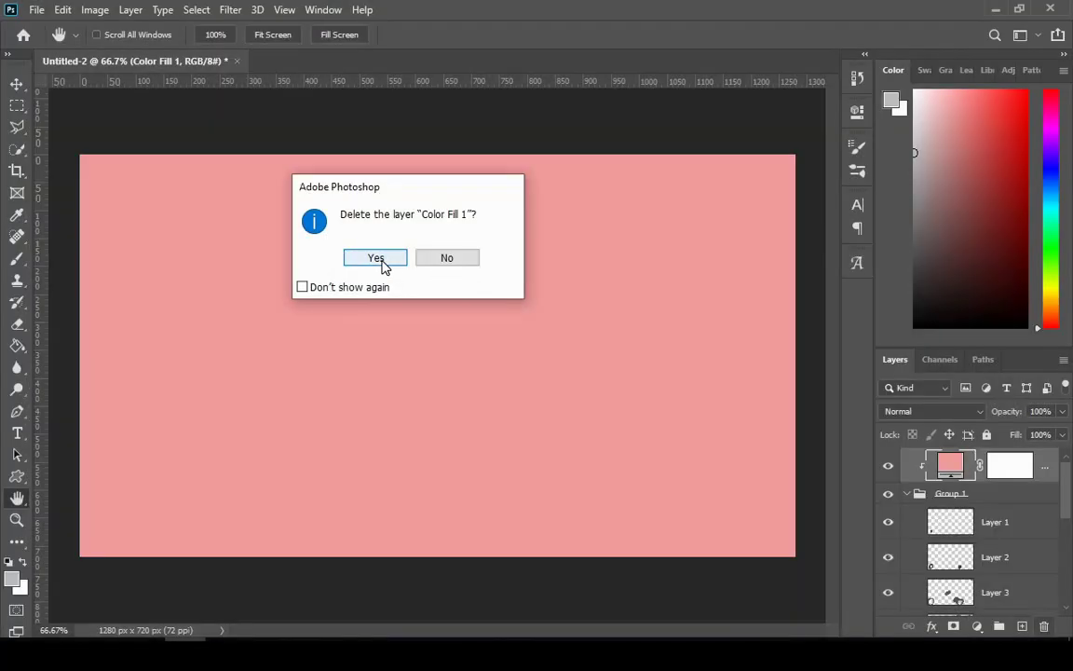
left_click(379, 258)
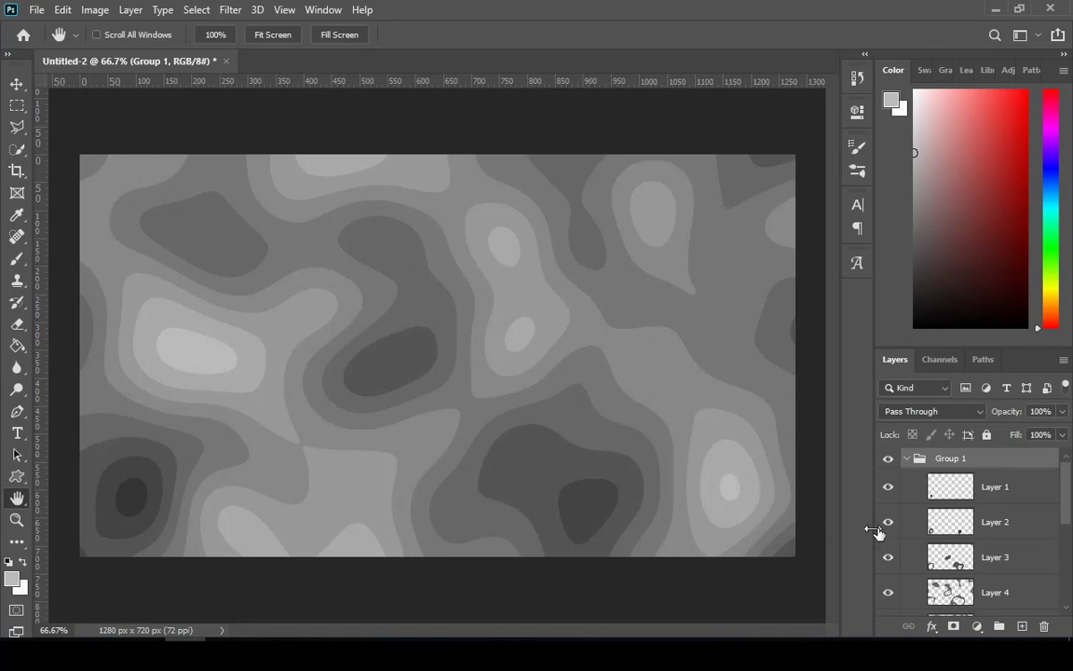
left_click_drag(1068, 479, 1068, 575)
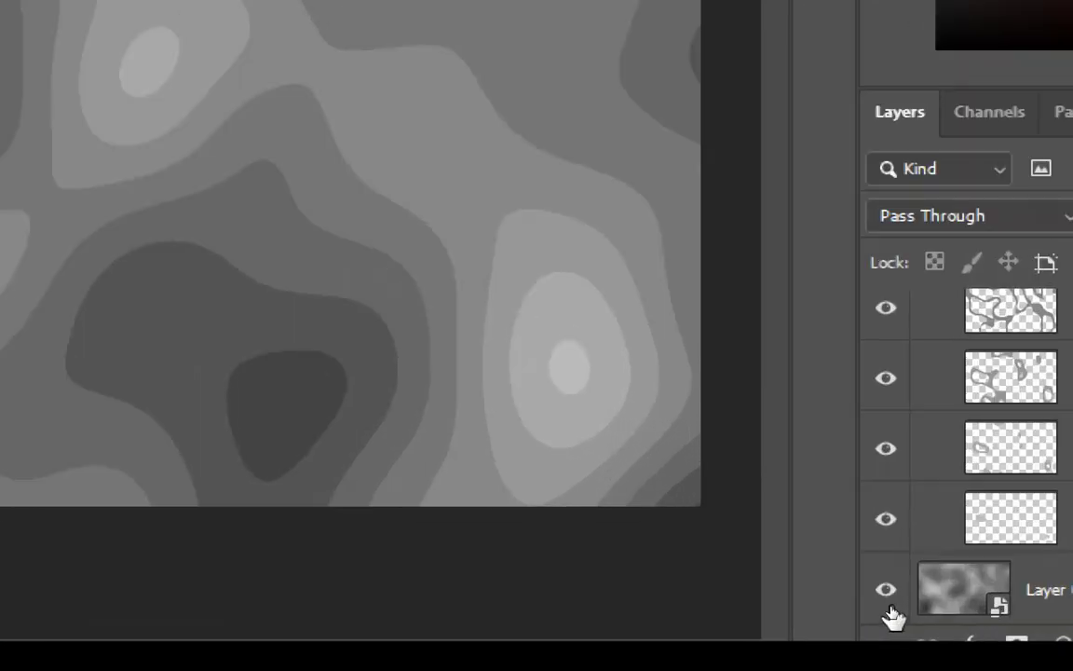
left_click(887, 602)
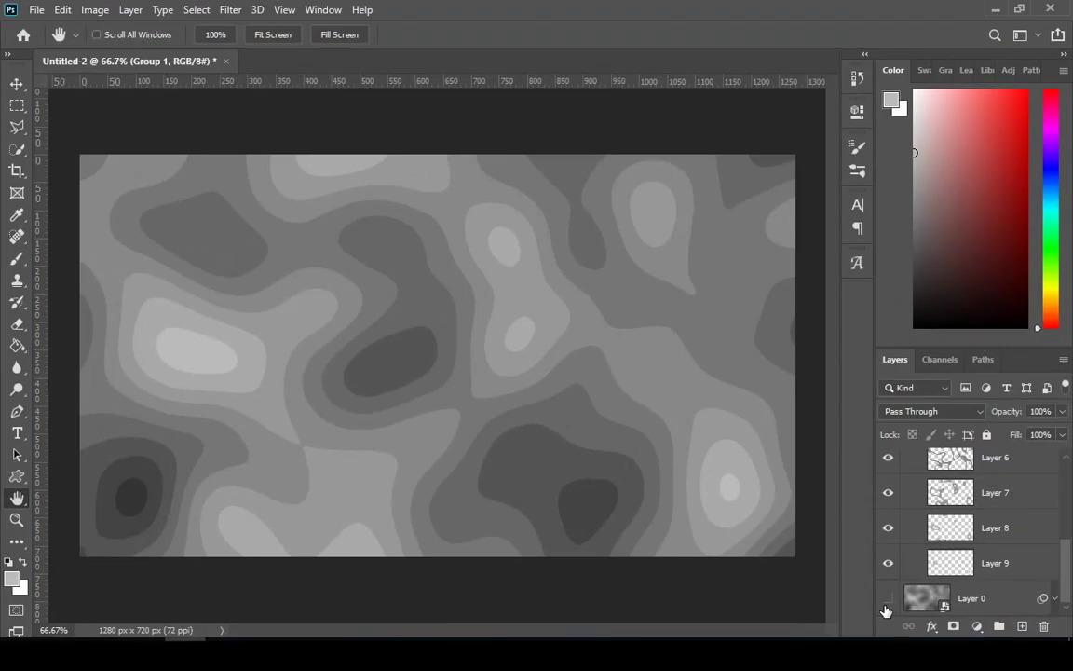
Select Layers 1 to 9 and apply Layer > Arrange > Reverse, putting Layer 9 on top.
left_click_drag(1062, 588, 1063, 509)
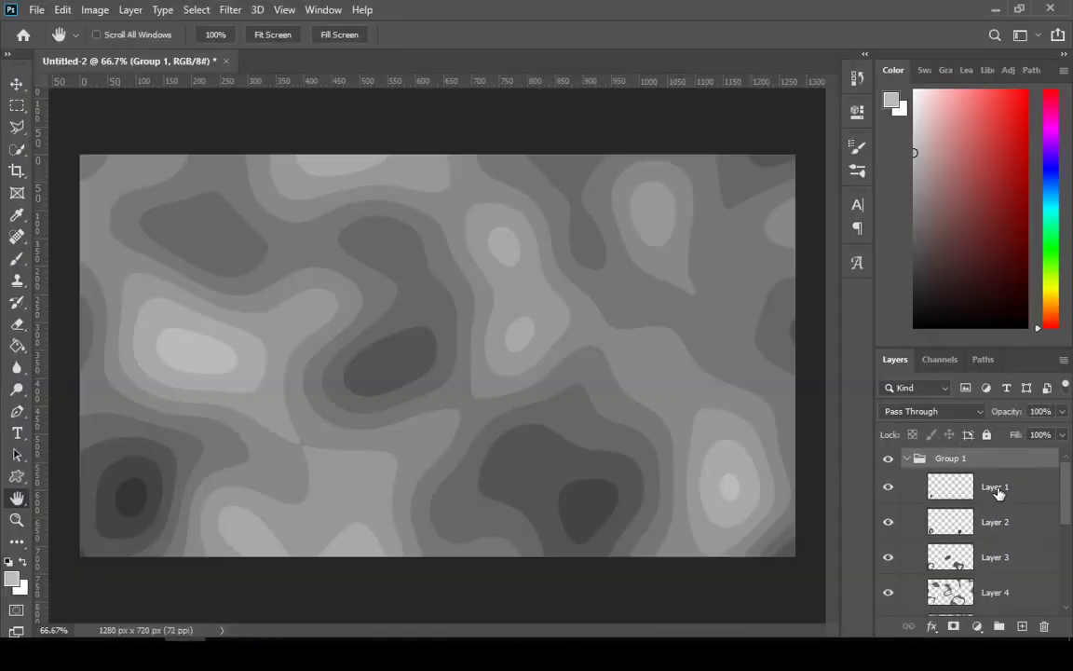
left_click(997, 492)
left_click_drag(1064, 498, 1067, 580)
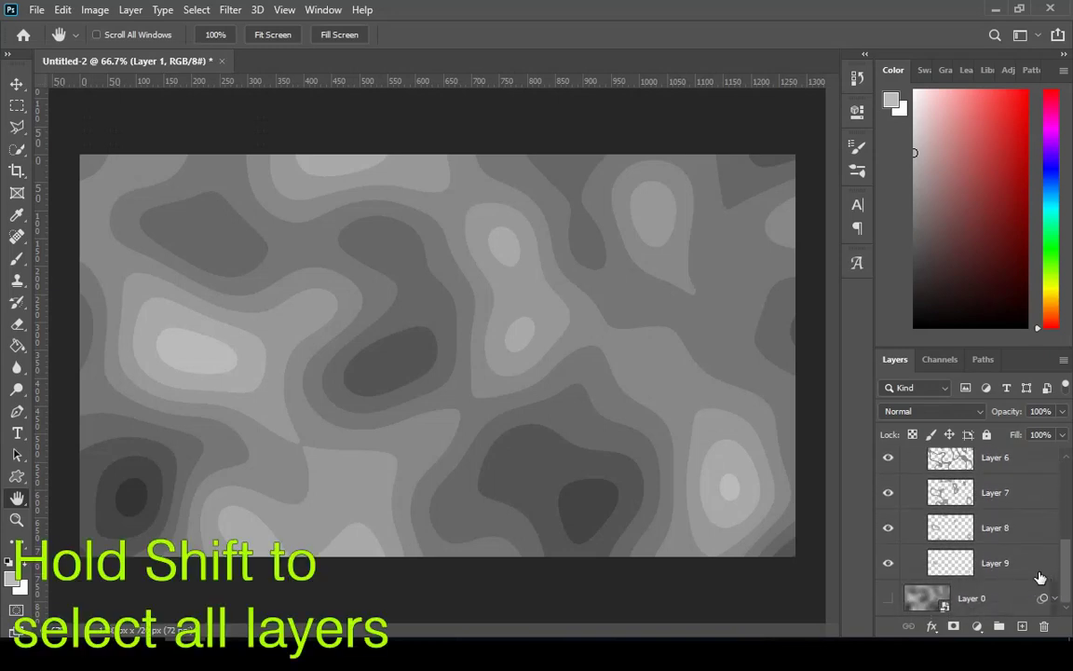
left_click(1034, 570, "shift")
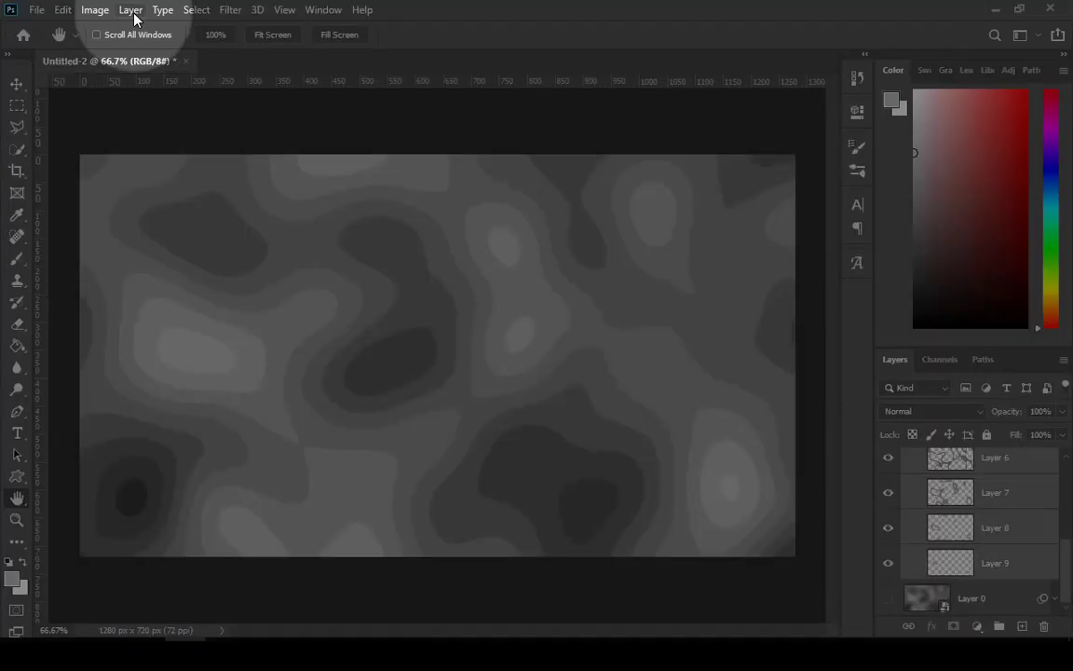
left_click(132, 12)
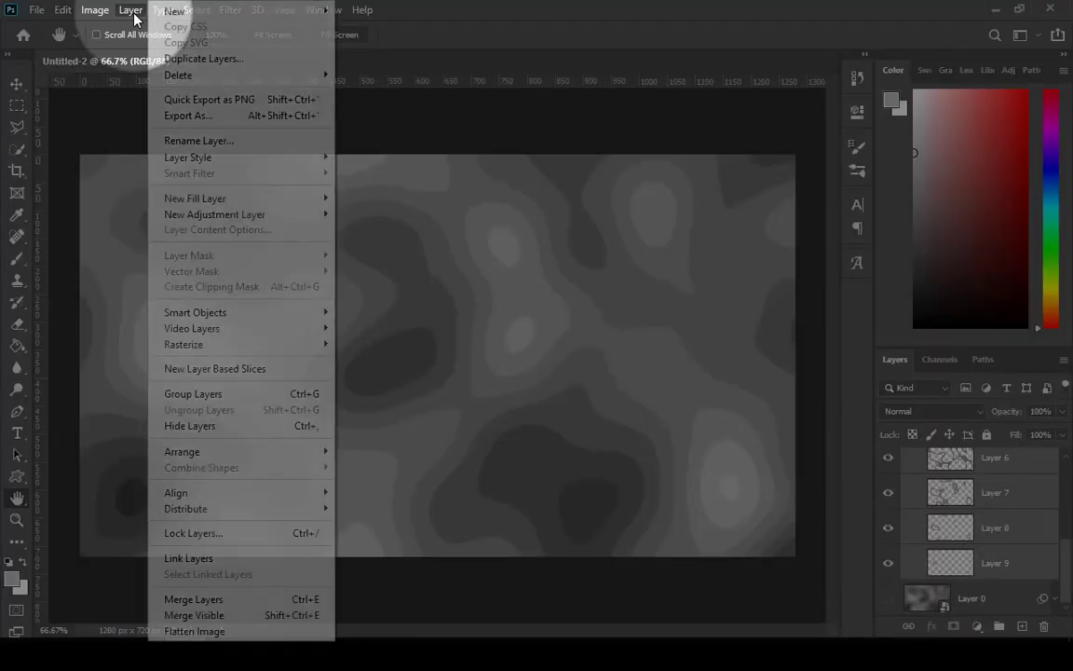
mouse_move(198, 454)
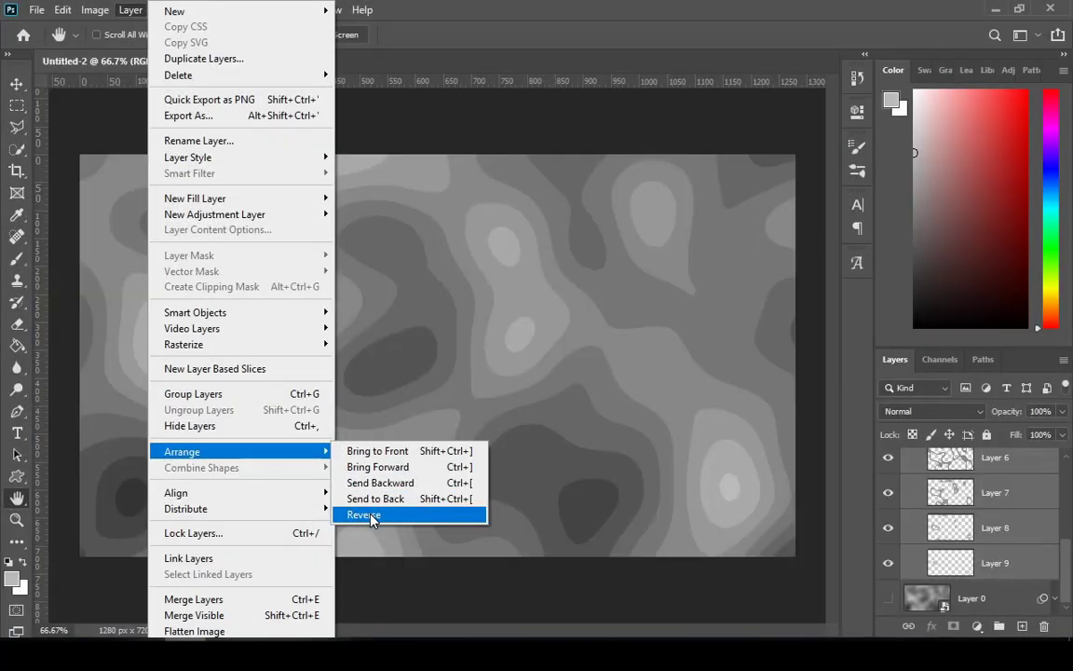
left_click(371, 516)
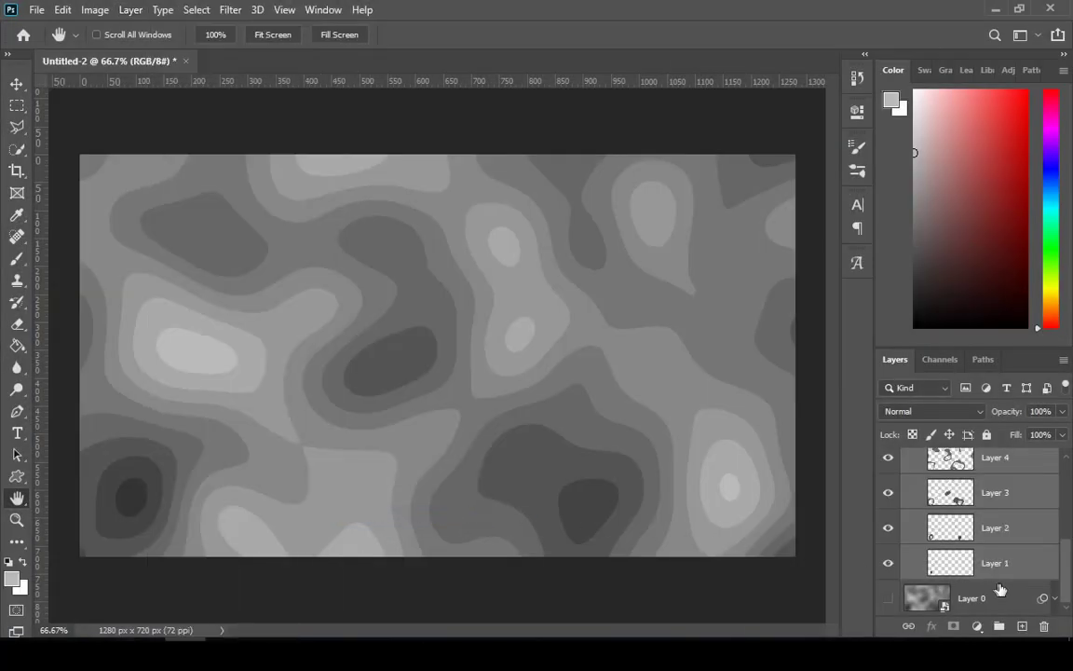
left_click_drag(1069, 594, 1068, 504)
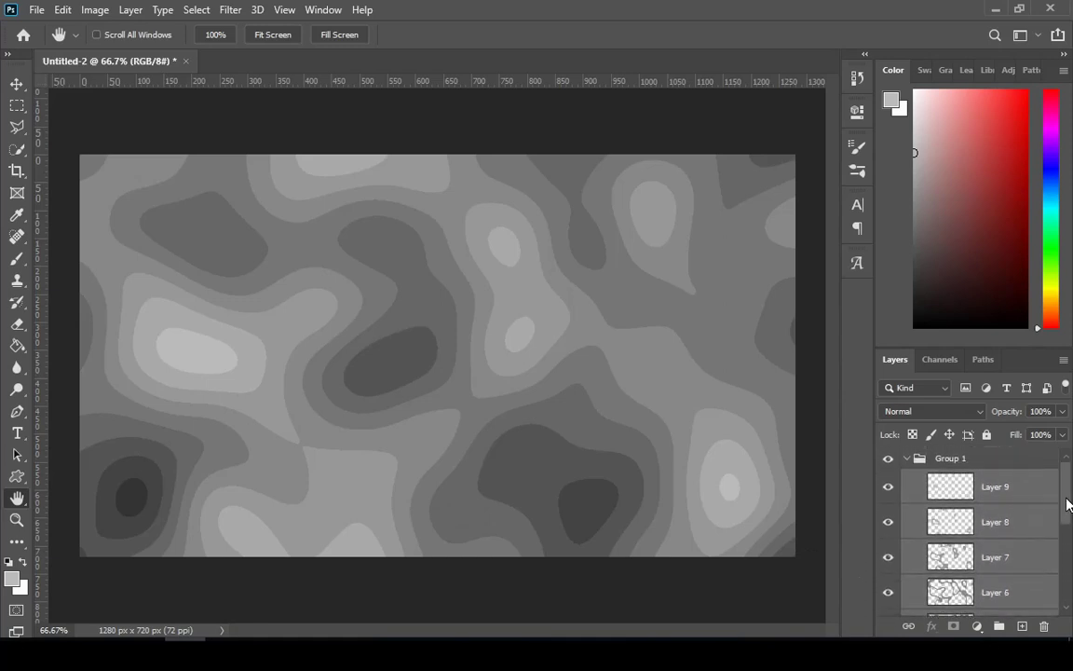
Give Layer 9 a Drop Shadow: 35% opacity, angle 13, 10 px distance and size, 5% noise.
left_click(1015, 490)
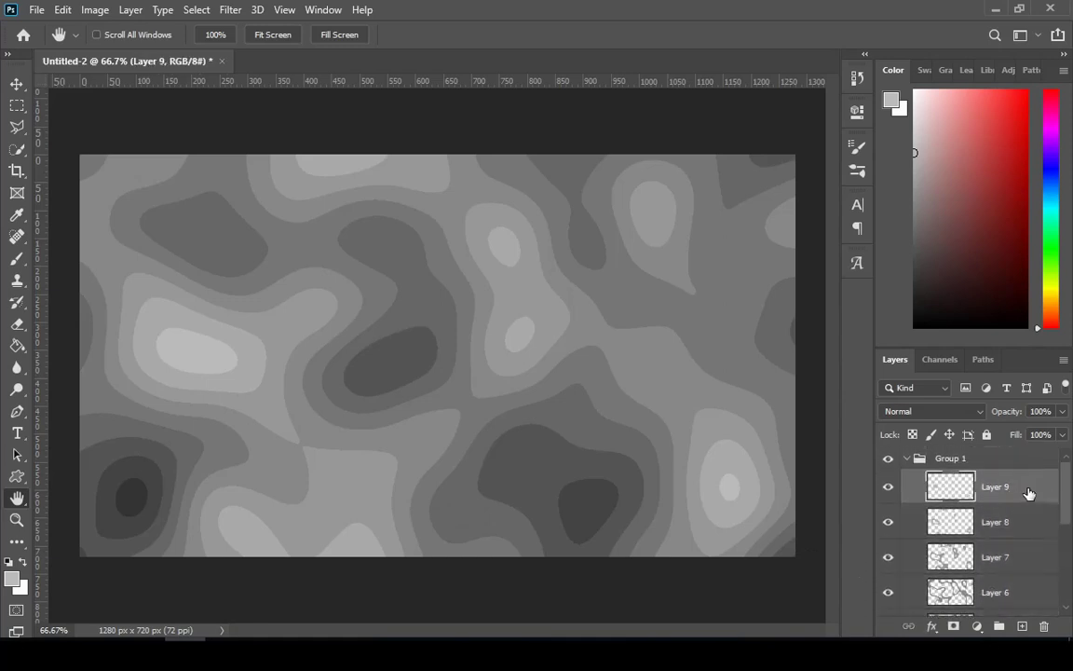
right_click(1030, 493)
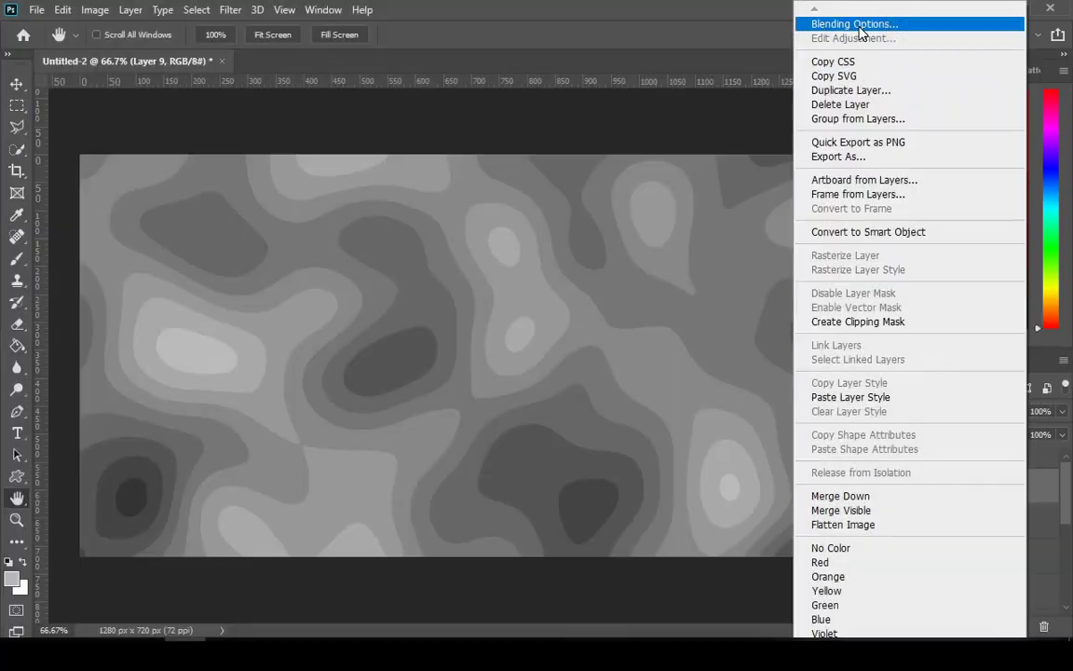
left_click(861, 28)
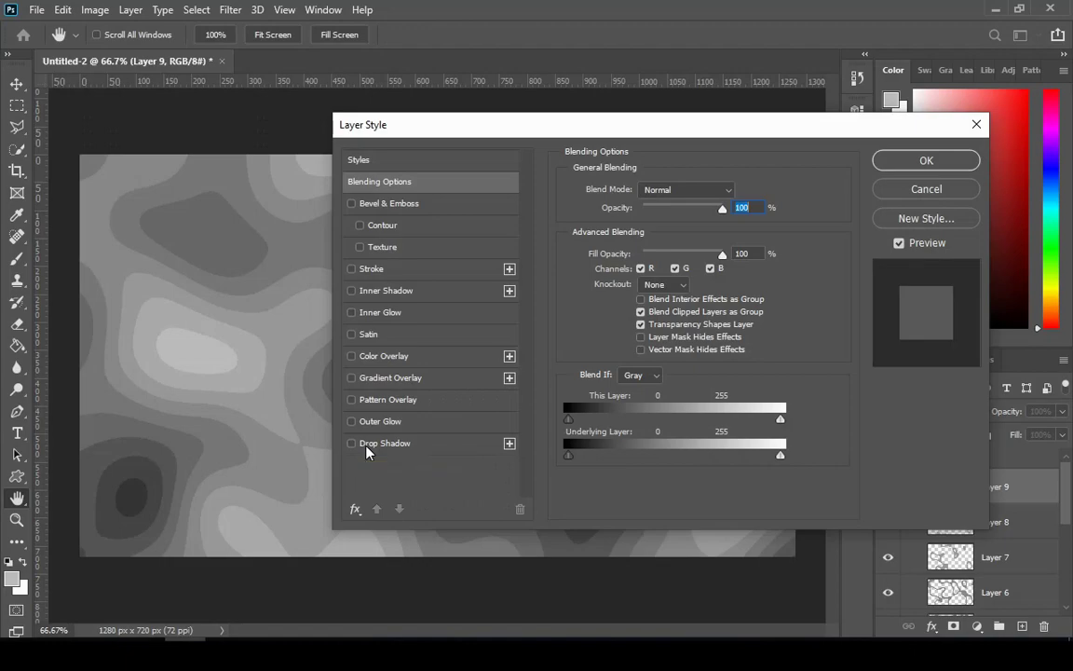
left_click(370, 448)
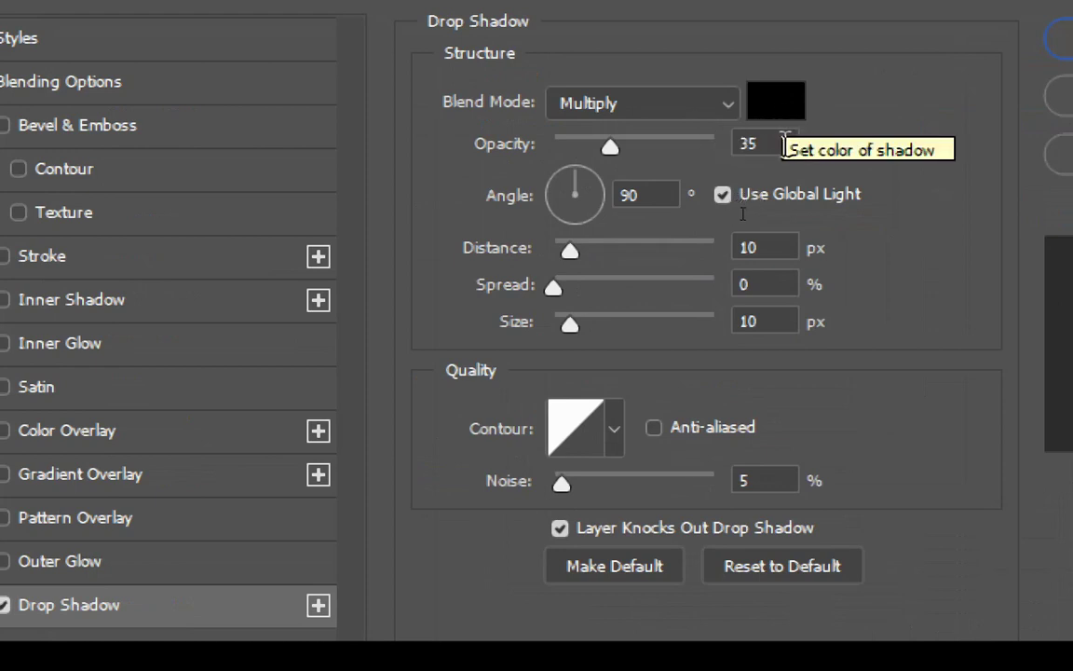
double_click(740, 145)
left_click(641, 198)
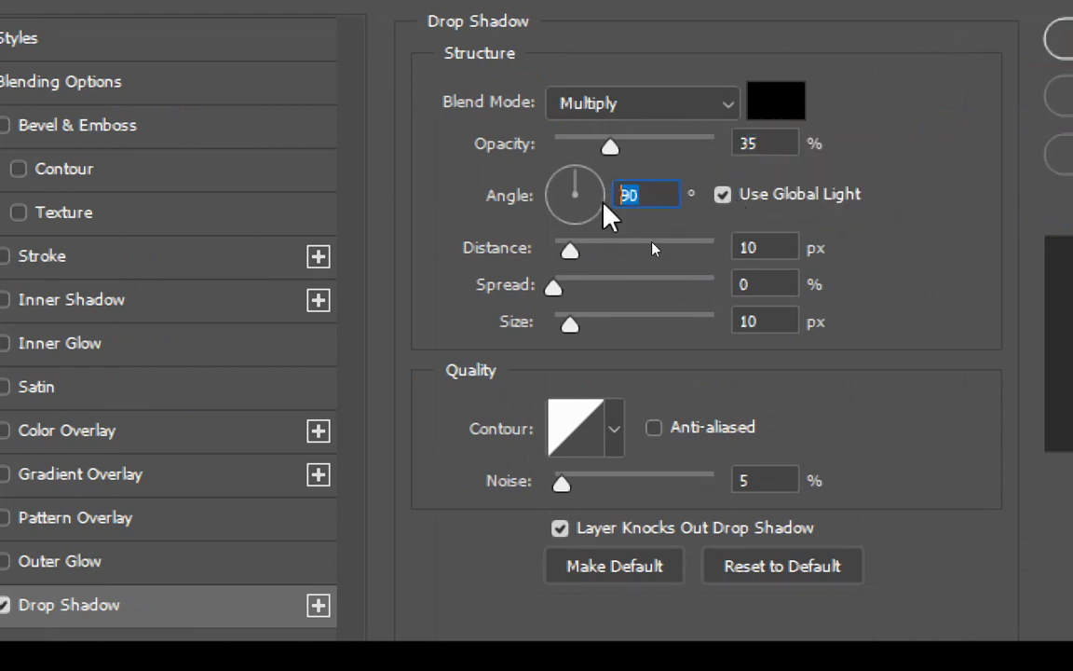
type("13")
key("Tab")
key("Tab")
key("Tab")
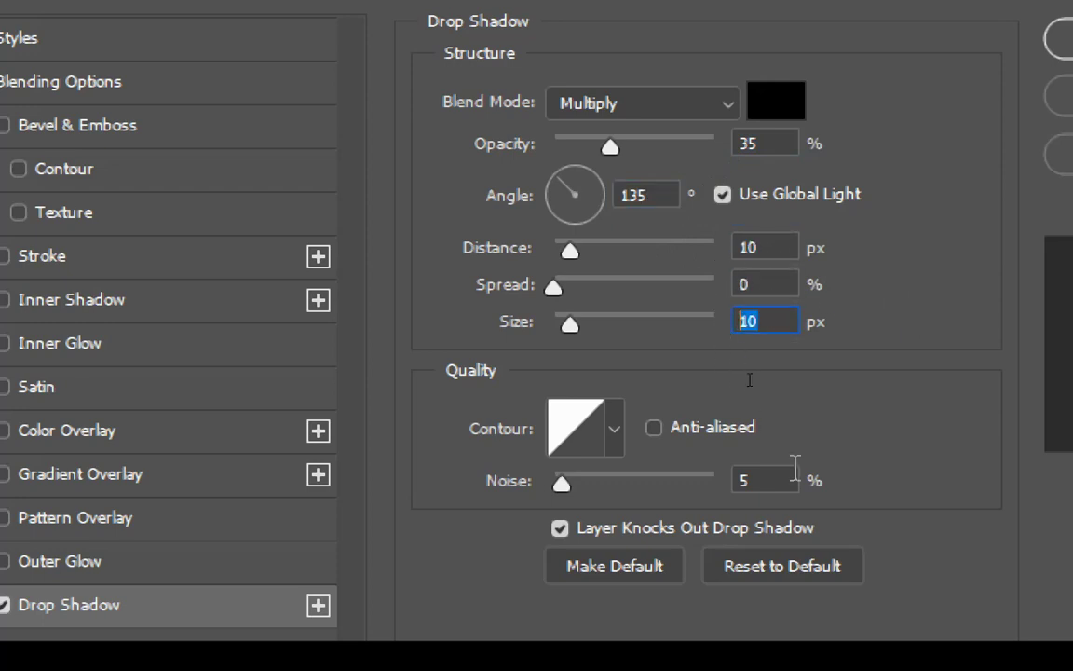
key("Tab")
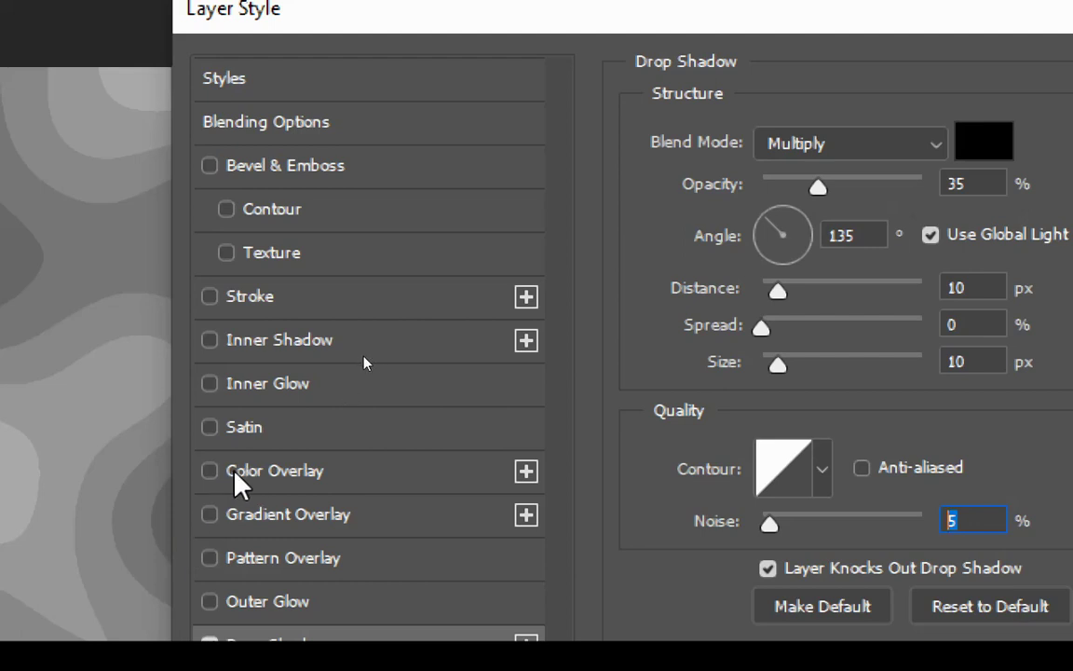
Add a white Color Overlay to Layer 9 and apply the layer style.
left_click(215, 471)
left_click(308, 473)
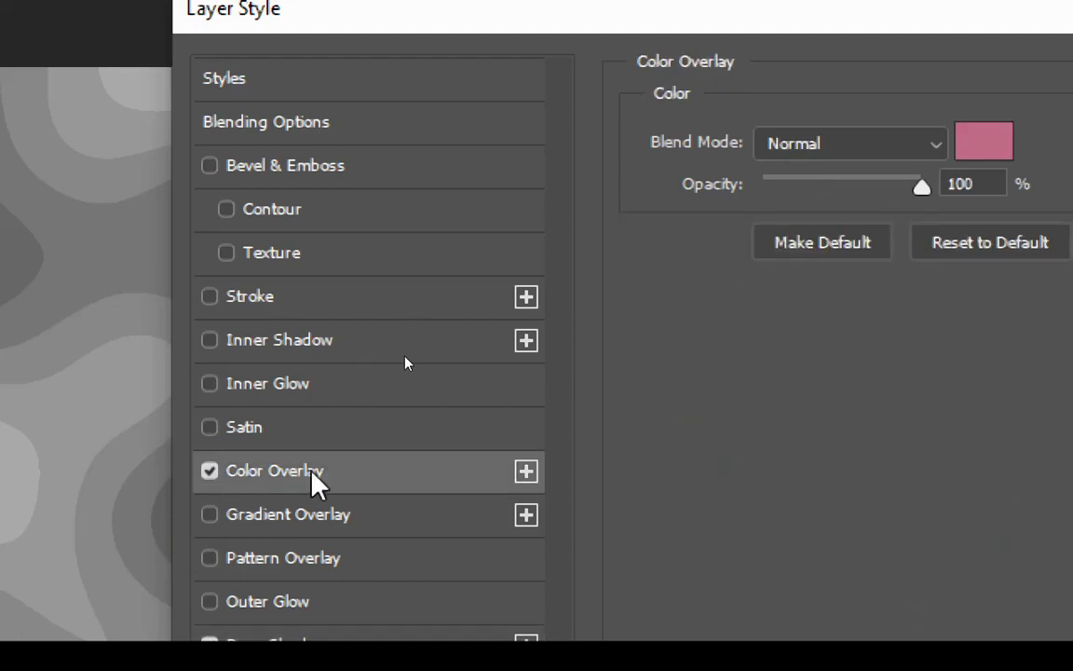
left_click(984, 142)
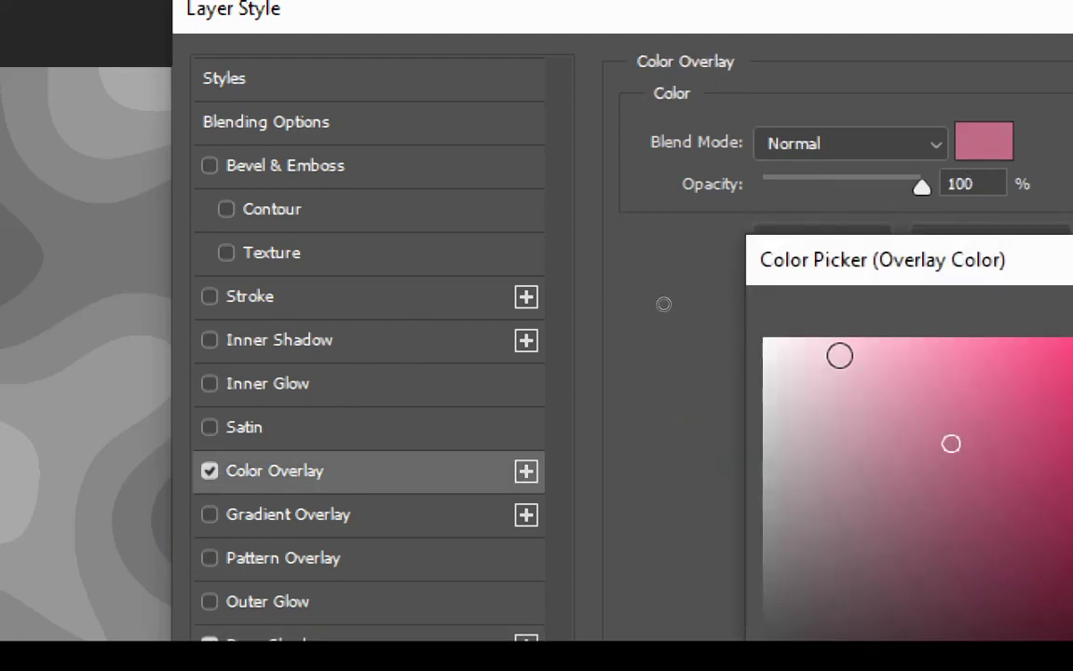
left_click_drag(785, 371, 766, 341)
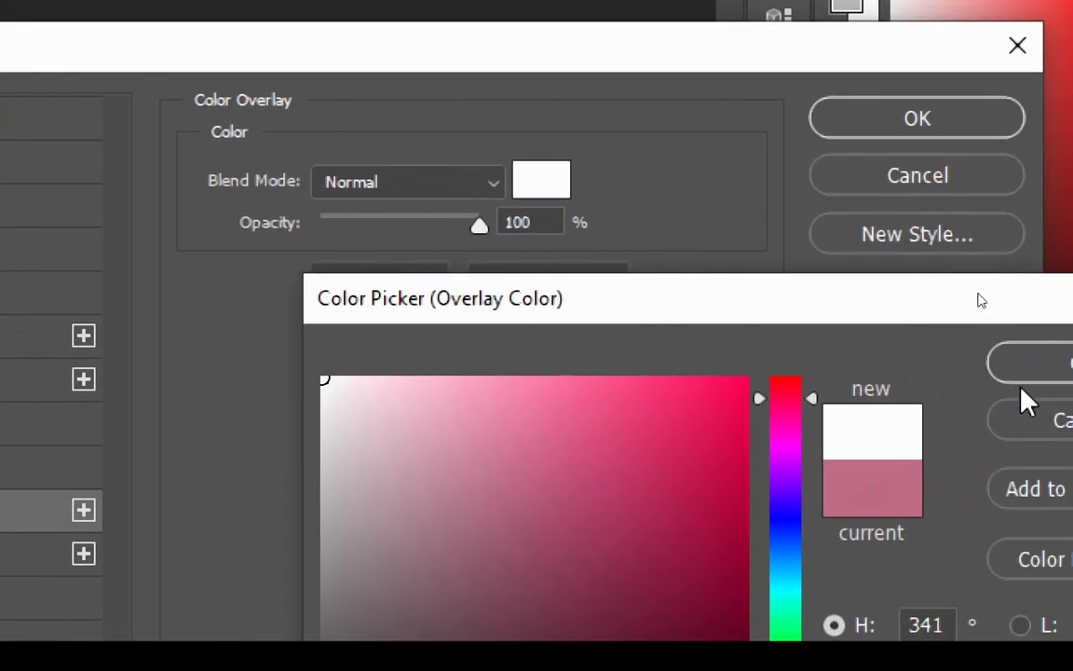
left_click(1059, 372)
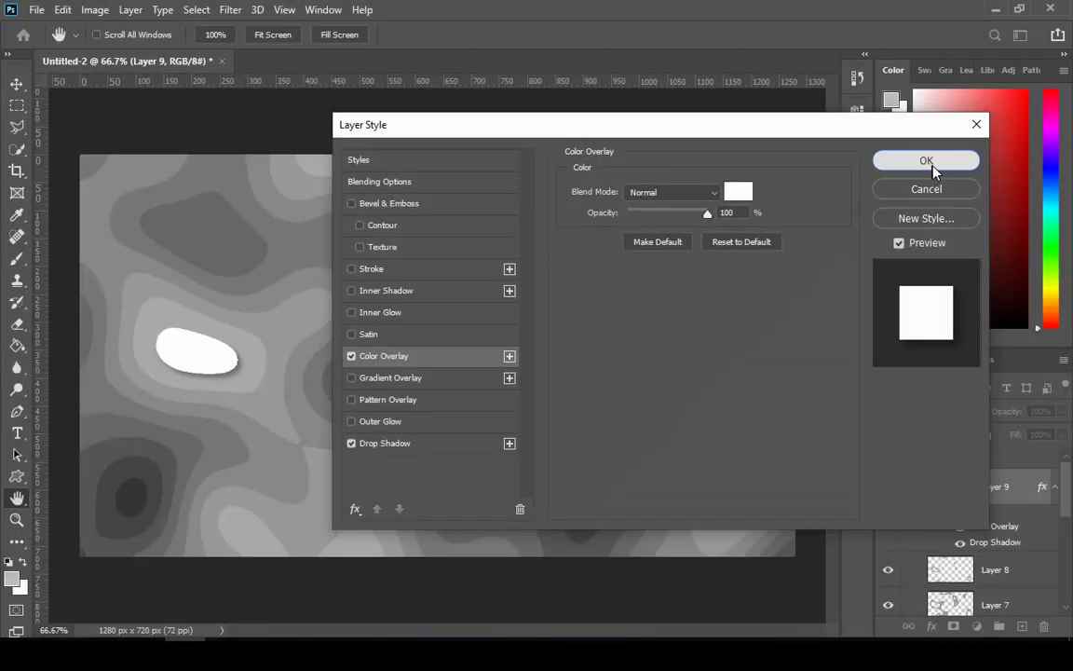
left_click(929, 169)
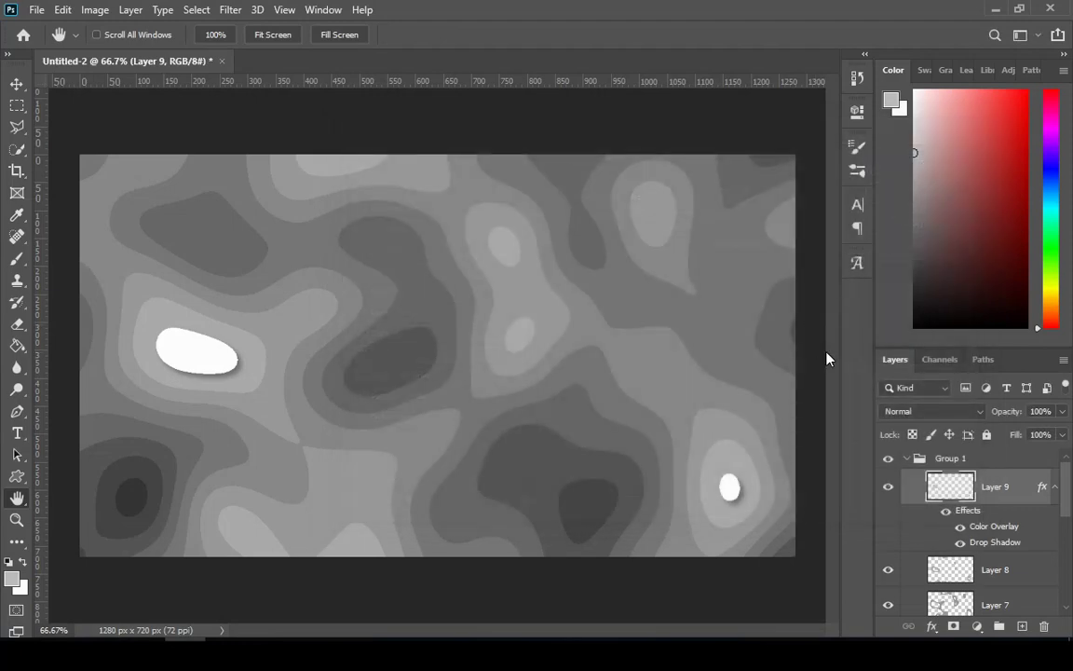
Copy Layer 9's layer style.
right_click(1027, 501)
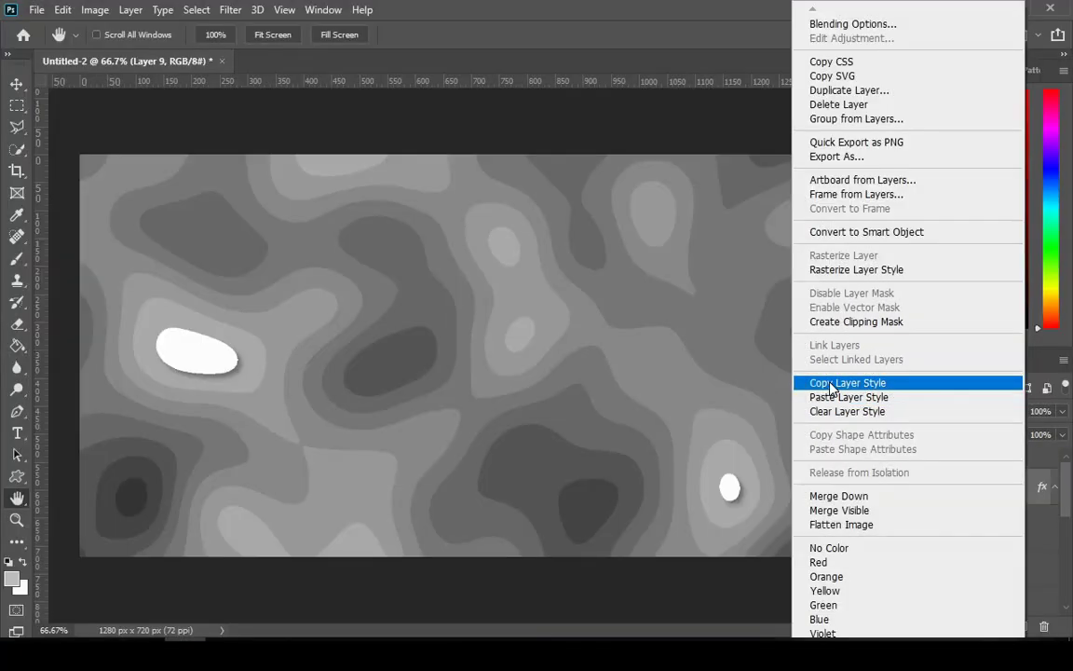
left_click(833, 389)
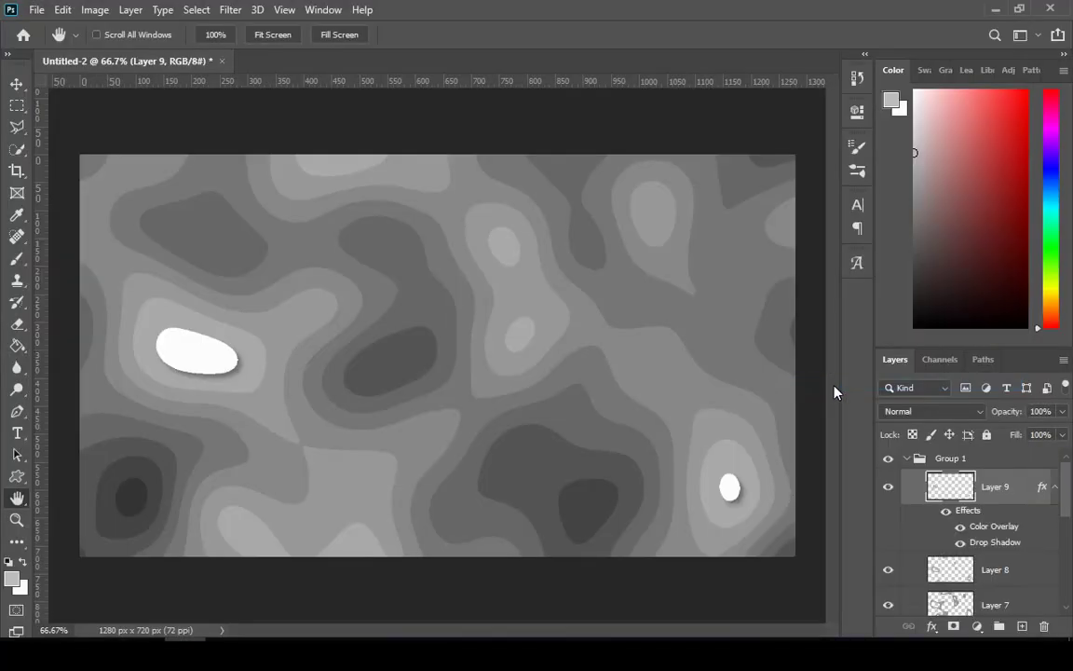
left_click(1055, 494)
scroll(1056, 509, "down", 1)
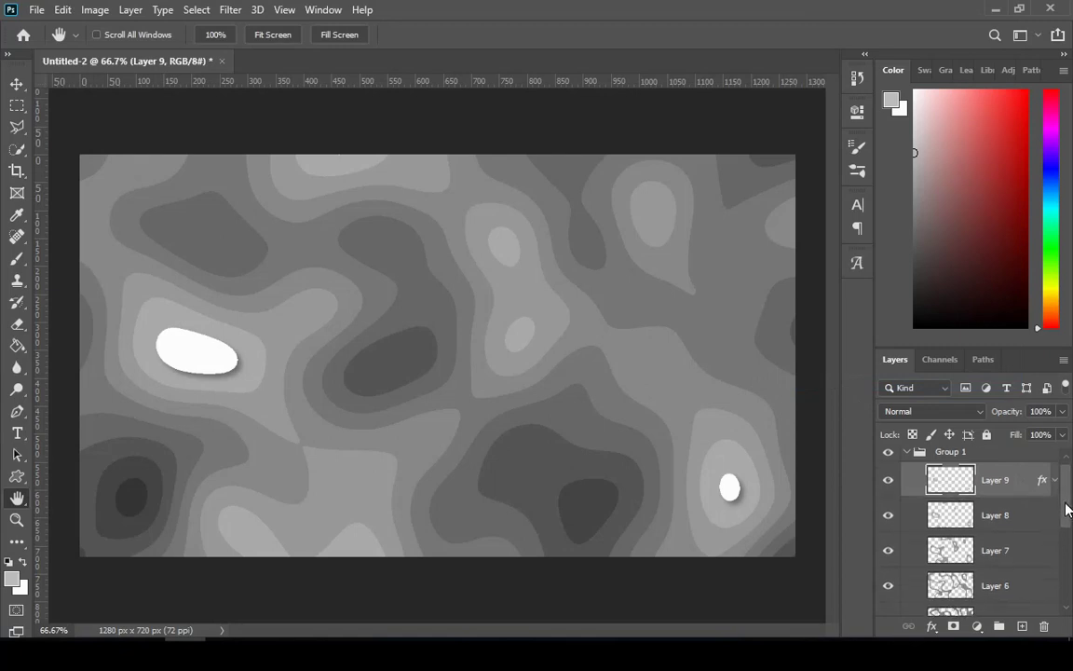
Paste the copied style onto Layers 8 through 1.
left_click(1022, 485)
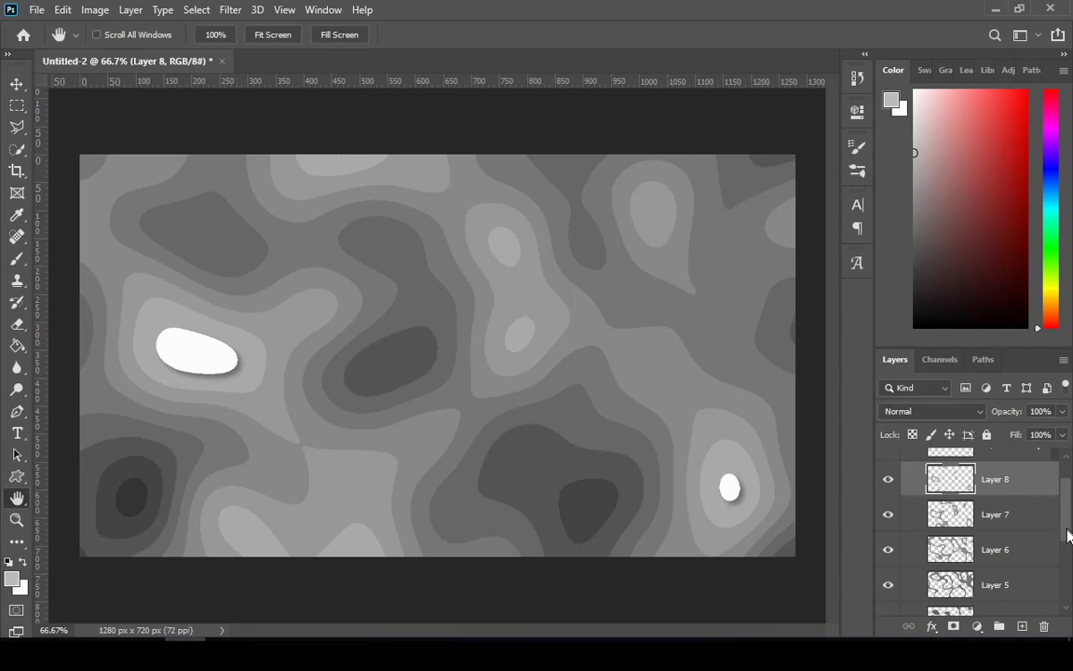
left_click_drag(1068, 535, 1070, 594)
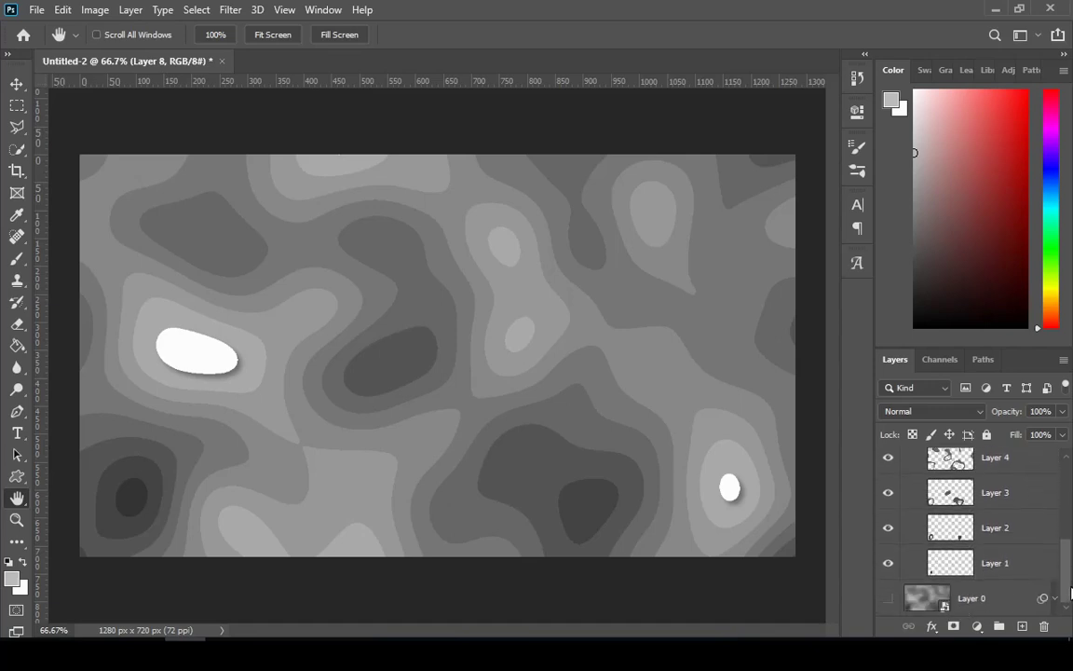
left_click(1022, 569, "shift")
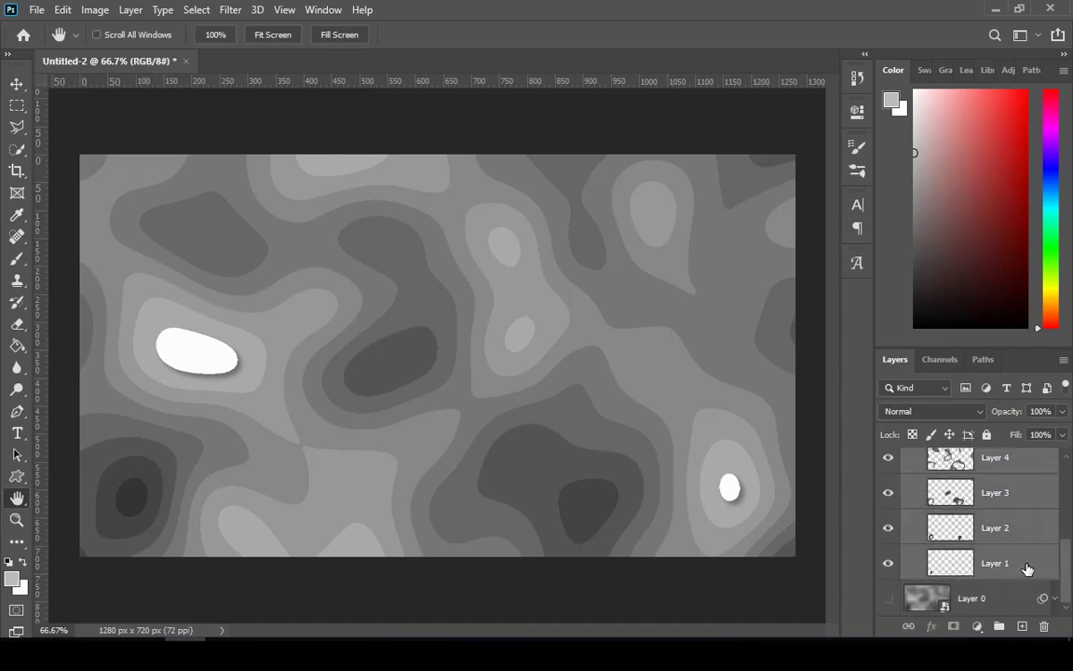
right_click(1028, 569)
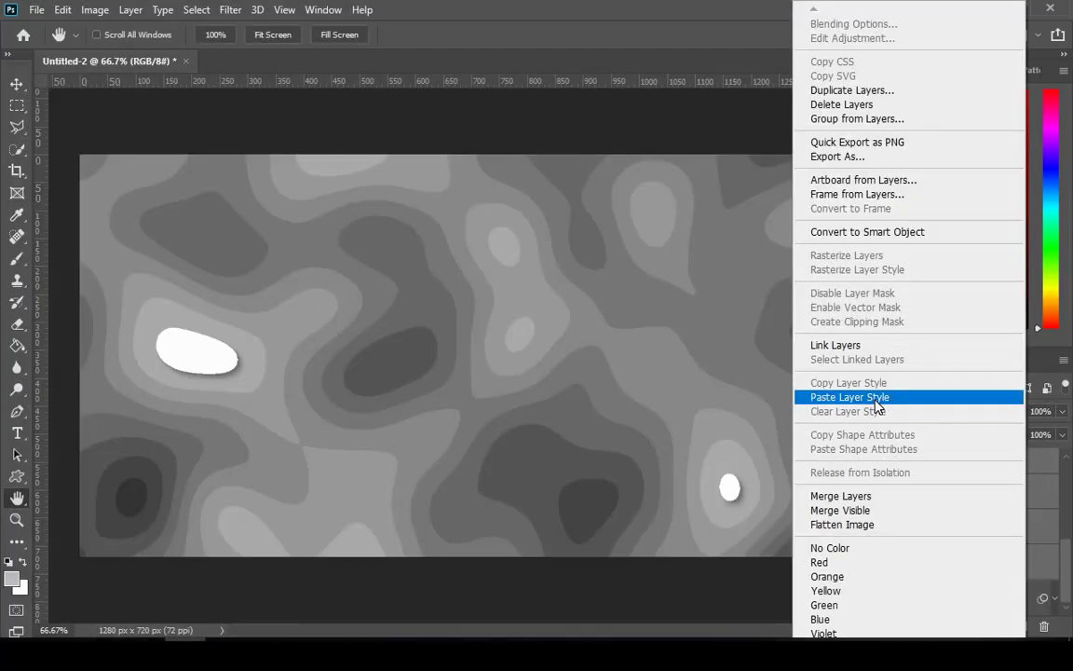
left_click(876, 398)
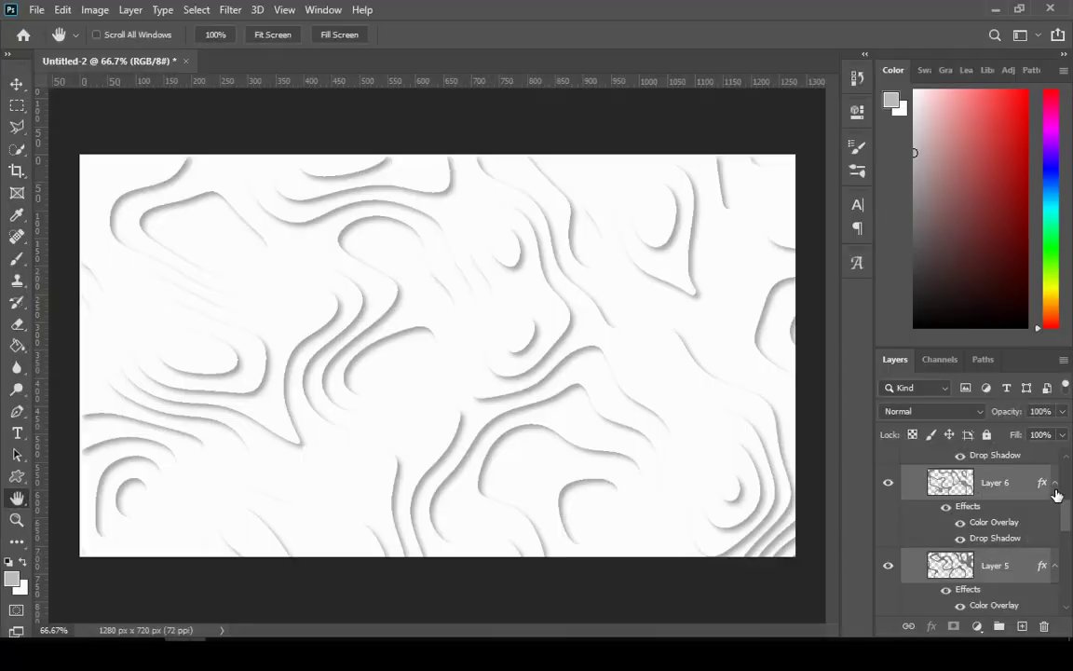
scroll(1057, 496, "down", 5)
scroll(1057, 556, "up", 5)
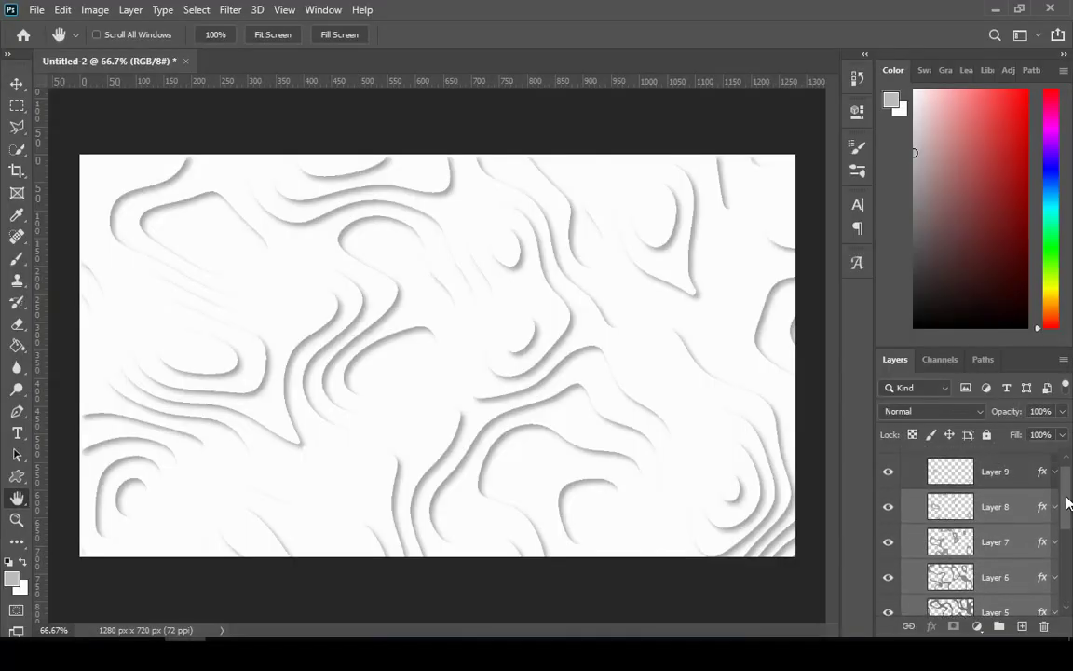
left_click(1007, 491)
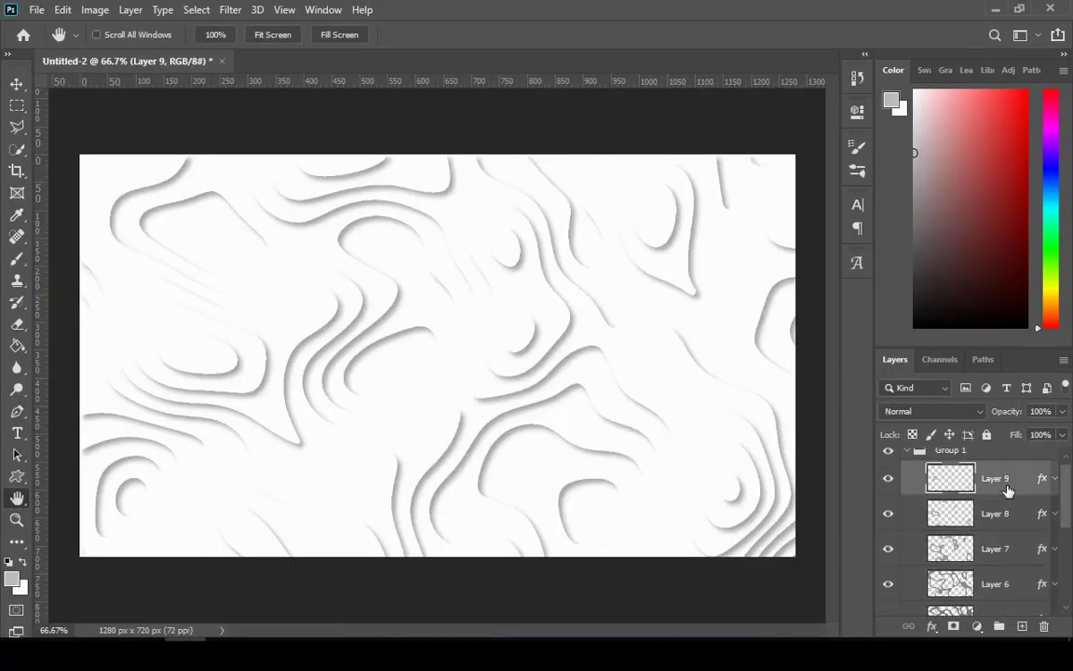
View the palette (99B898 to 2A363B) in Chrome and drag its screenshot into Photoshop.
key("alt+Tab")
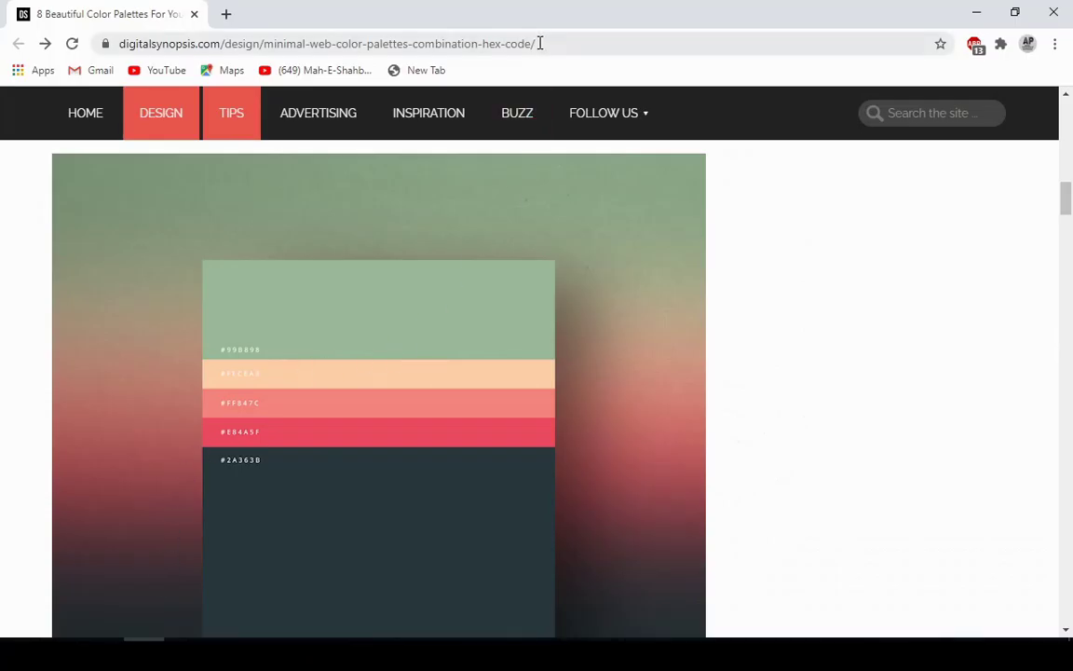
left_click_drag(539, 43, 148, 43)
left_click(762, 256)
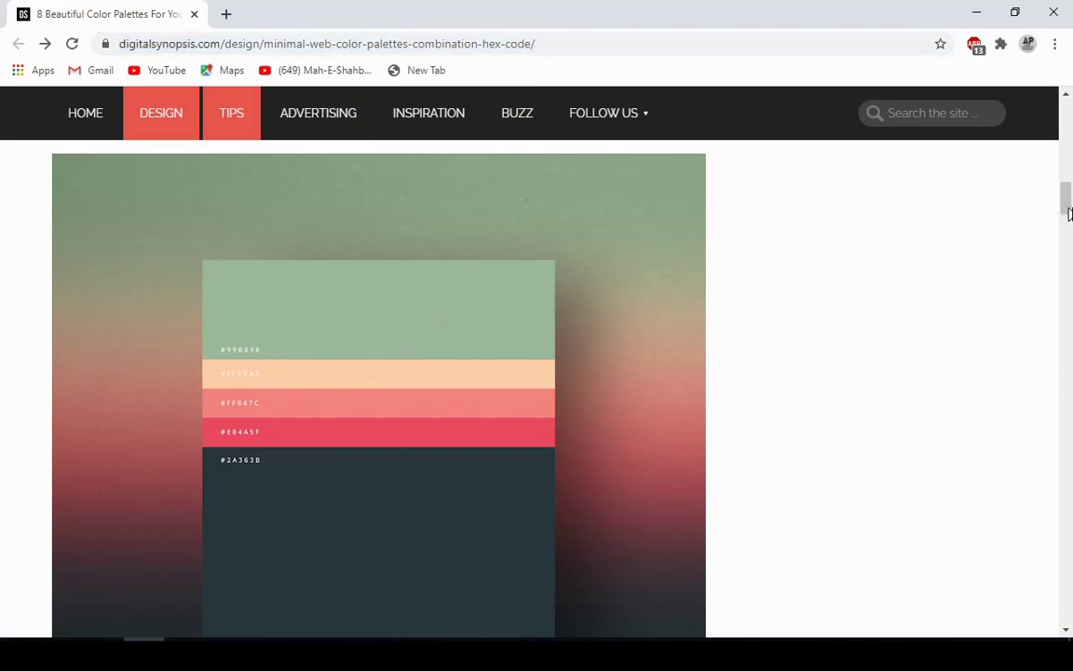
left_click_drag(1070, 213, 1045, 522)
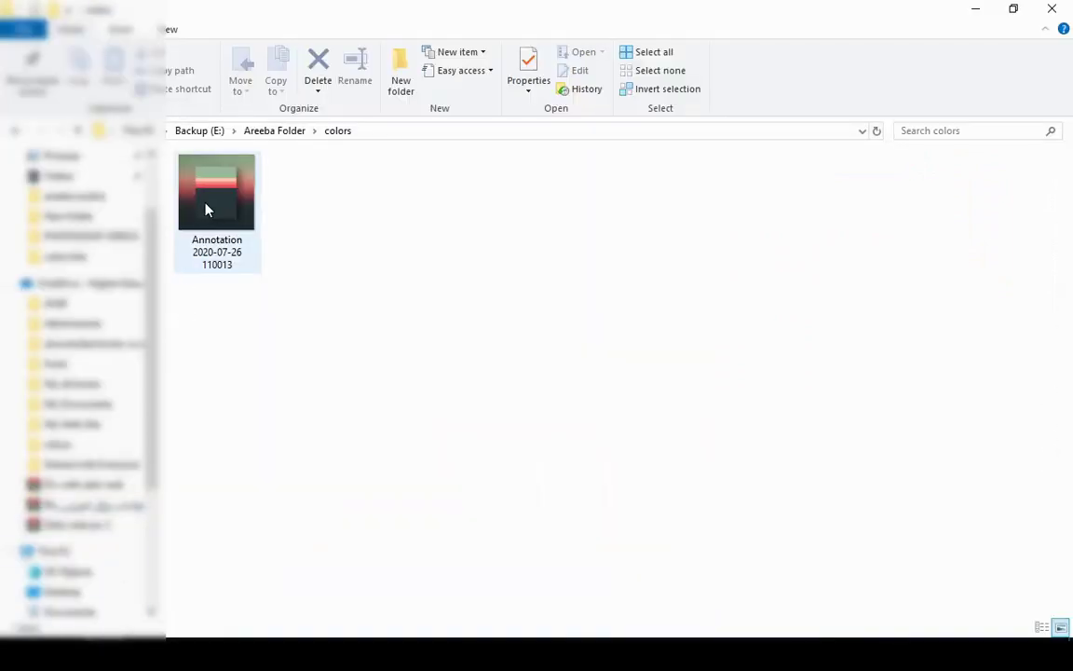
mouse_move(206, 210)
left_mouse_down()
mouse_move(319, 410)
mouse_move(208, 637)
mouse_move(196, 638)
mouse_move(306, 389)
mouse_move(415, 355)
left_mouse_up()
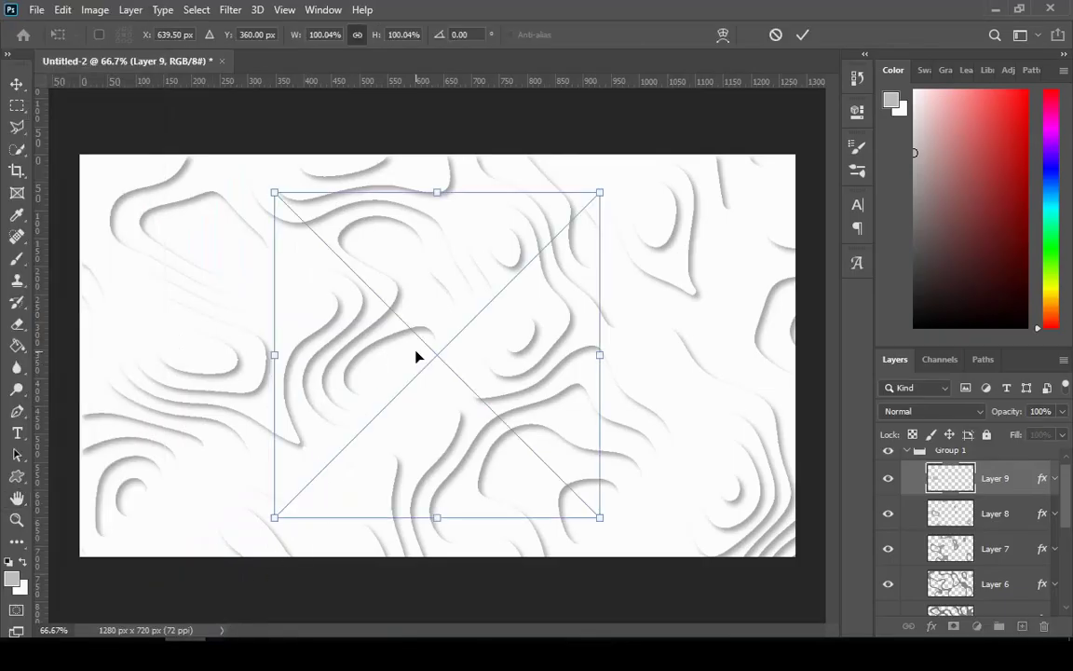
Move the palette screenshot layer above Group 1, scale it to 68.14% and place it top-left.
left_click_drag(1063, 495, 1068, 473)
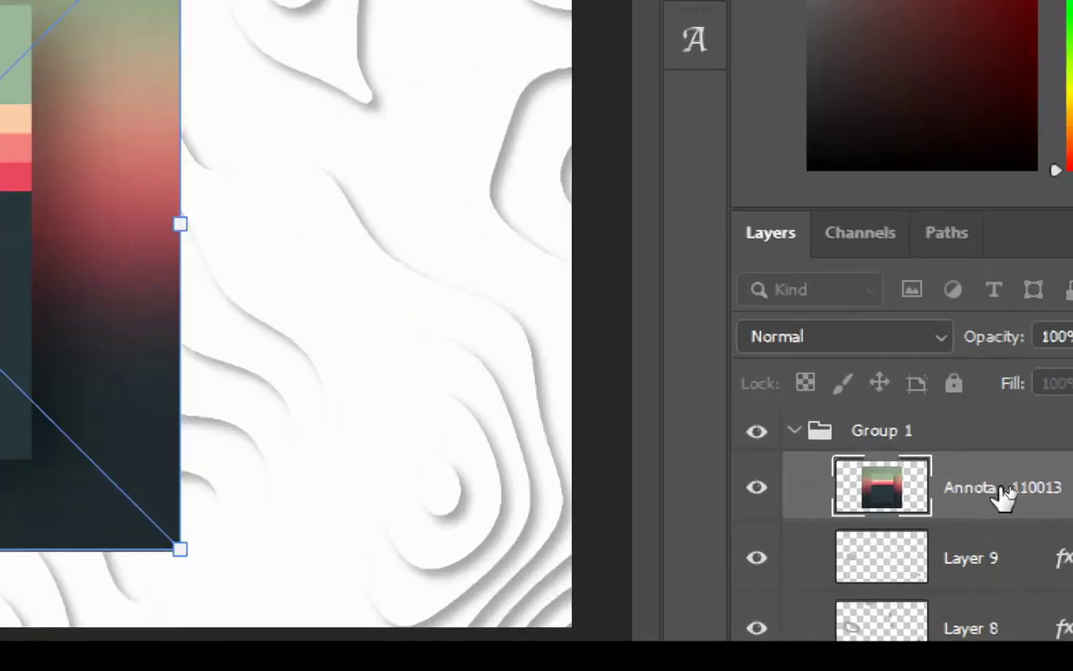
mouse_move(1012, 490)
left_mouse_down()
mouse_move(981, 398)
mouse_move(982, 421)
left_mouse_up()
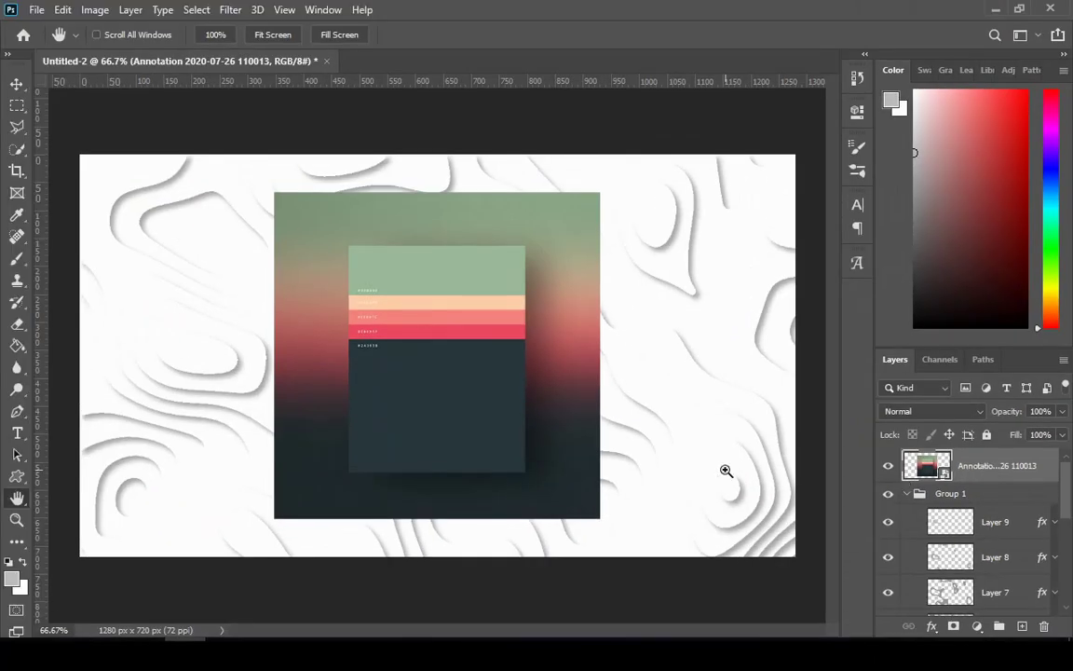
key("ctrl+t")
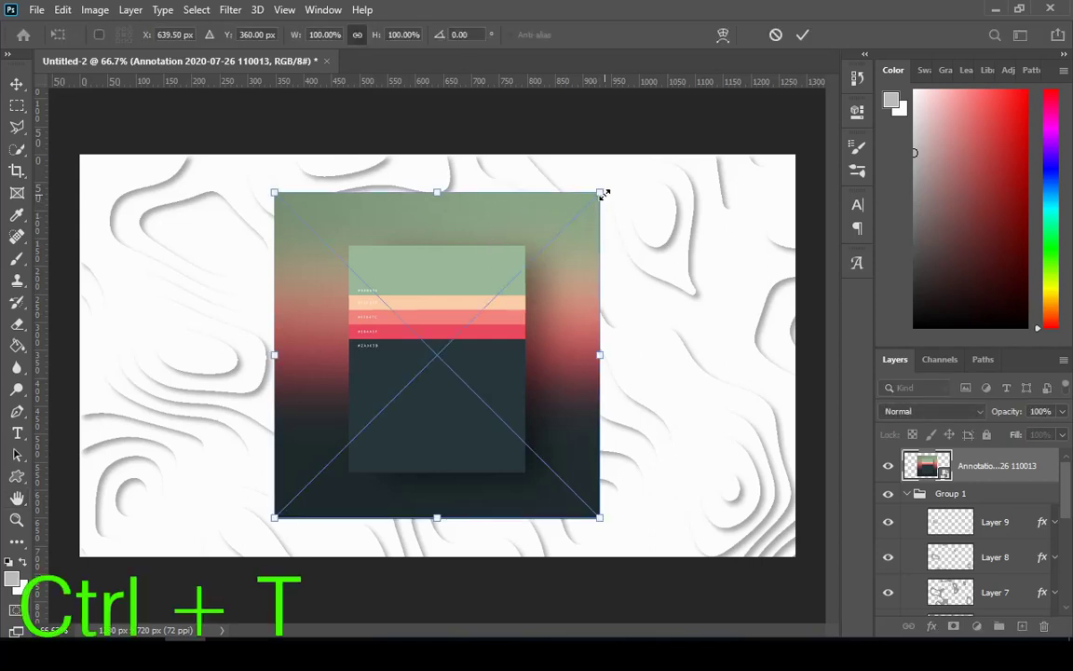
left_click_drag(604, 193, 499, 288)
left_click_drag(416, 333, 204, 208)
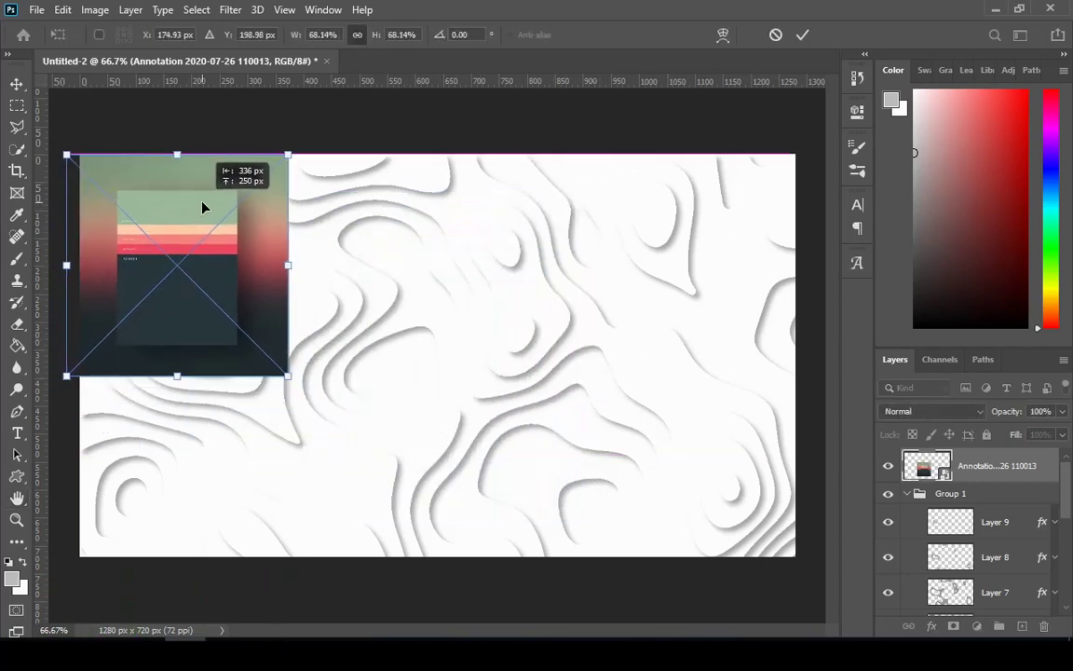
left_click(803, 35)
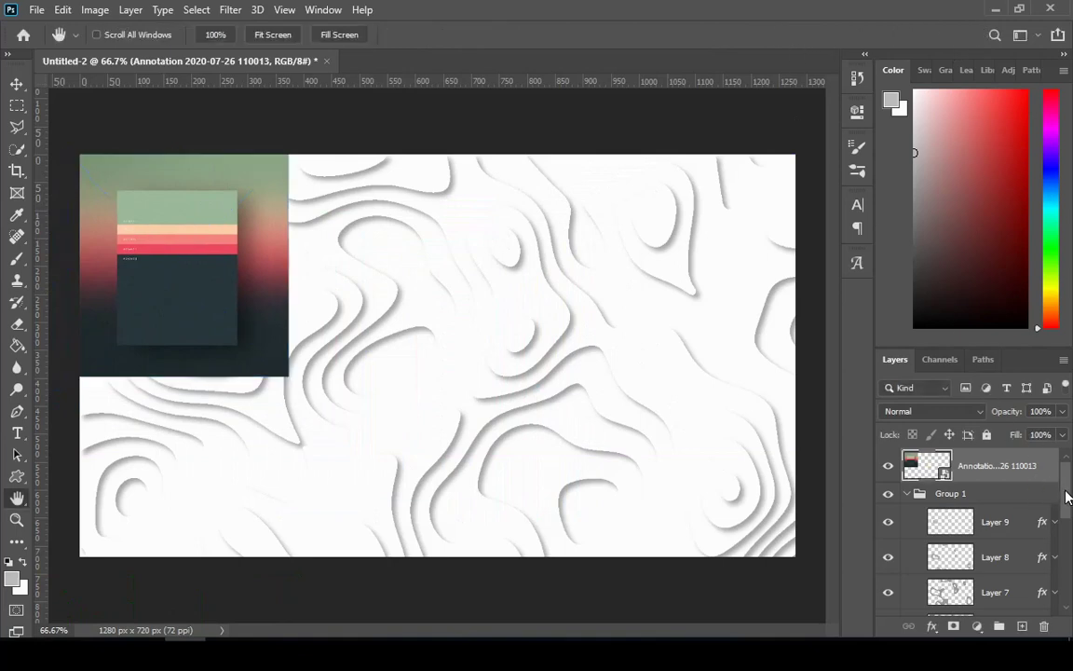
left_click_drag(1068, 497, 1071, 508)
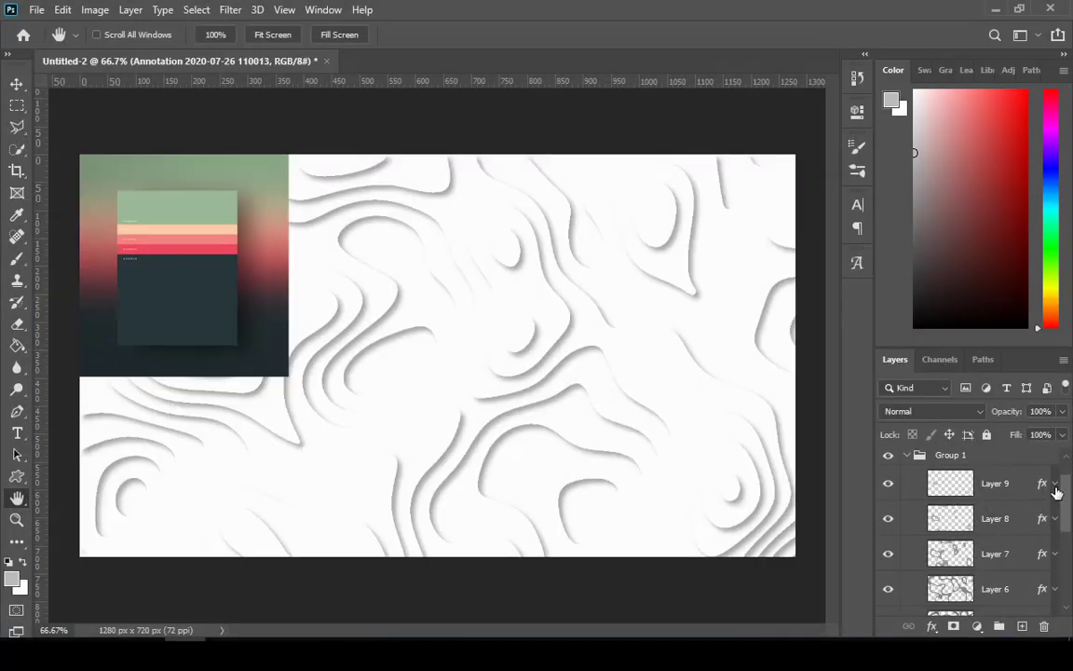
left_click(1055, 485)
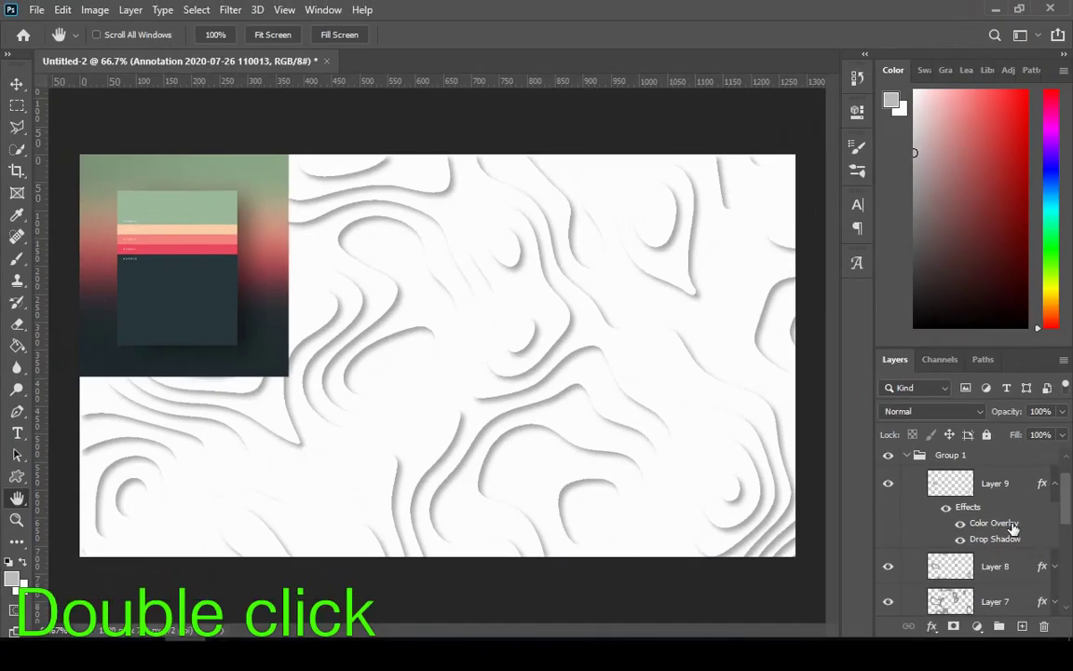
Recolour Layer 9's colour overlay to dark teal 27363b sampled from the palette card.
double_click(1012, 526)
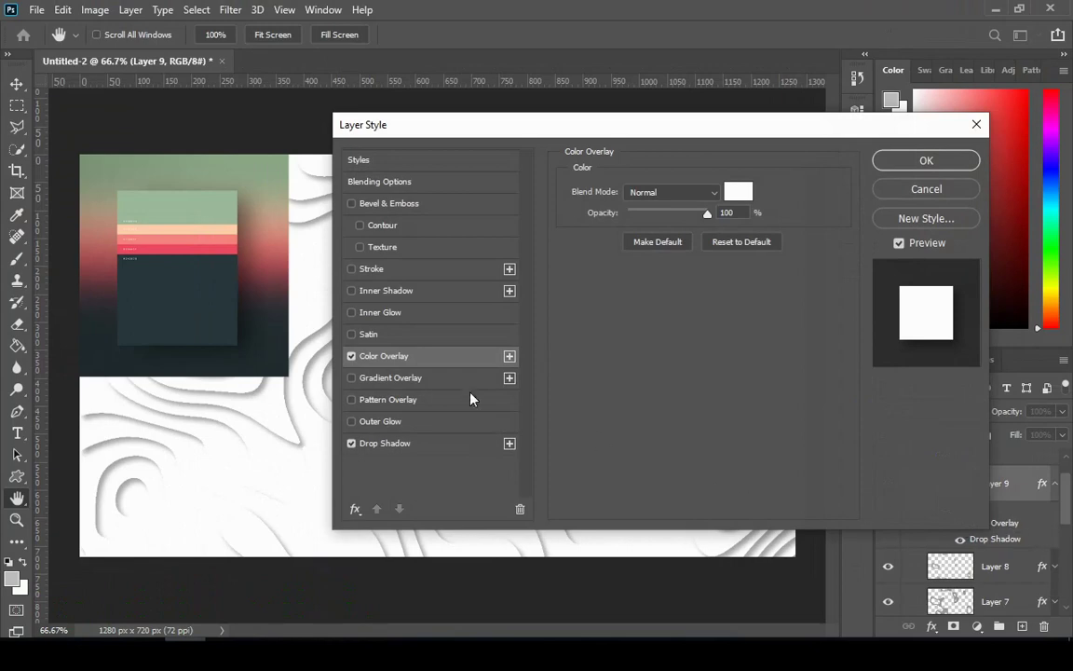
left_click(741, 194)
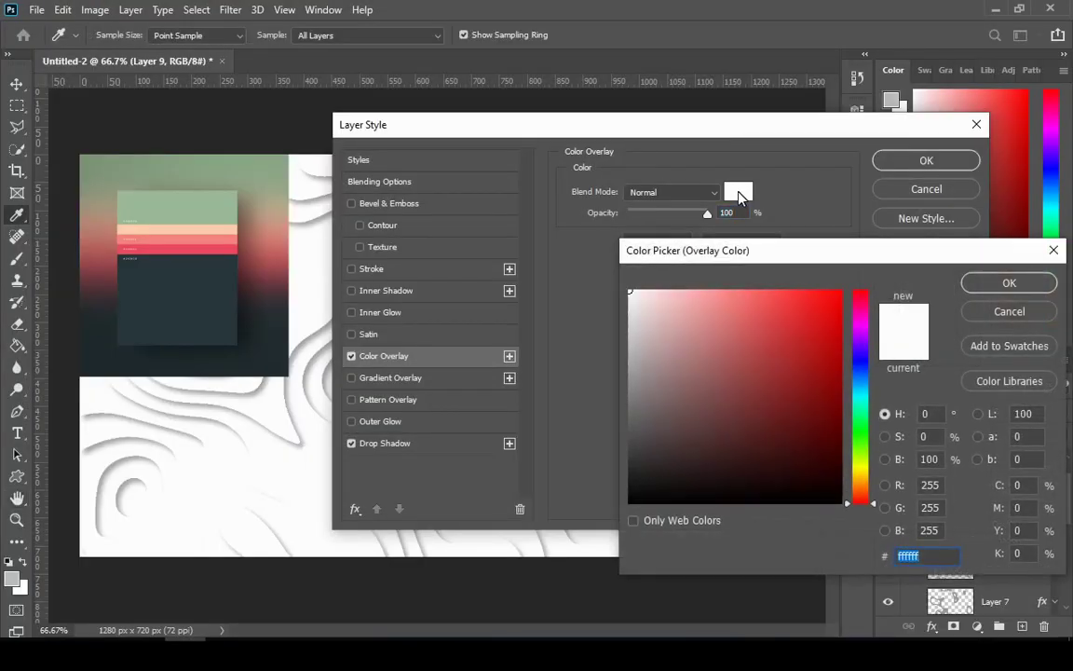
left_click(182, 295)
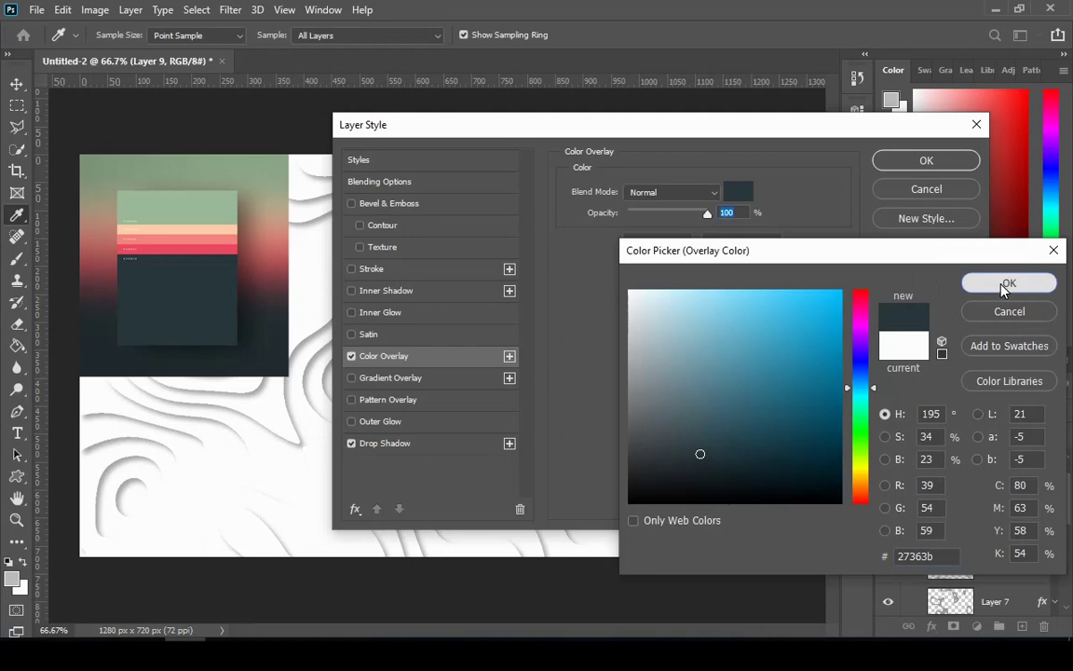
left_click(1006, 284)
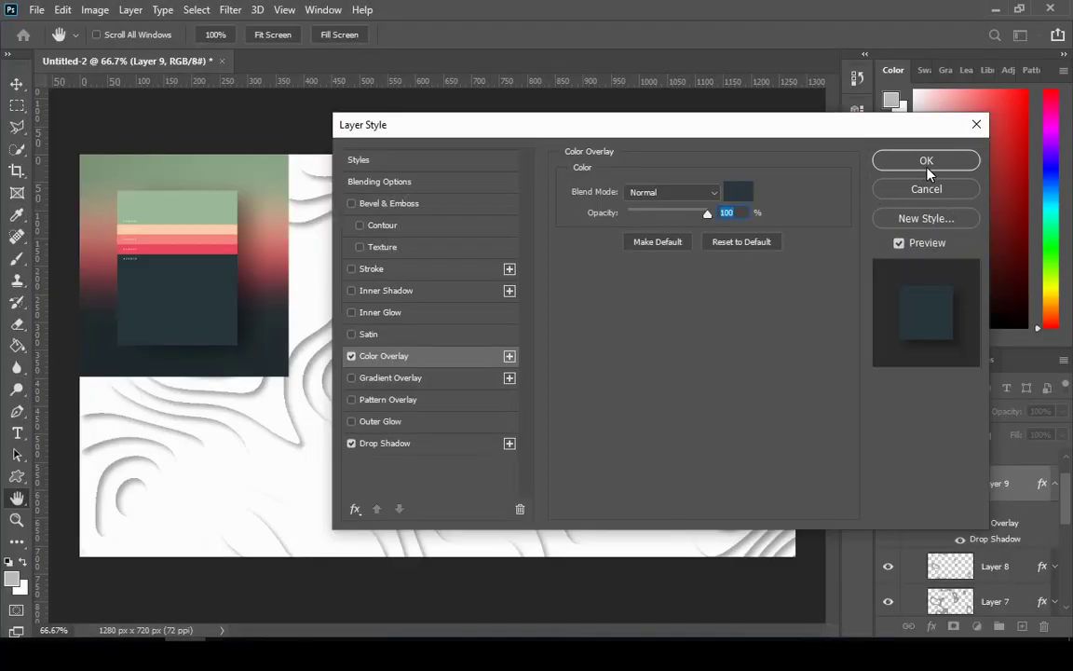
left_click(925, 168)
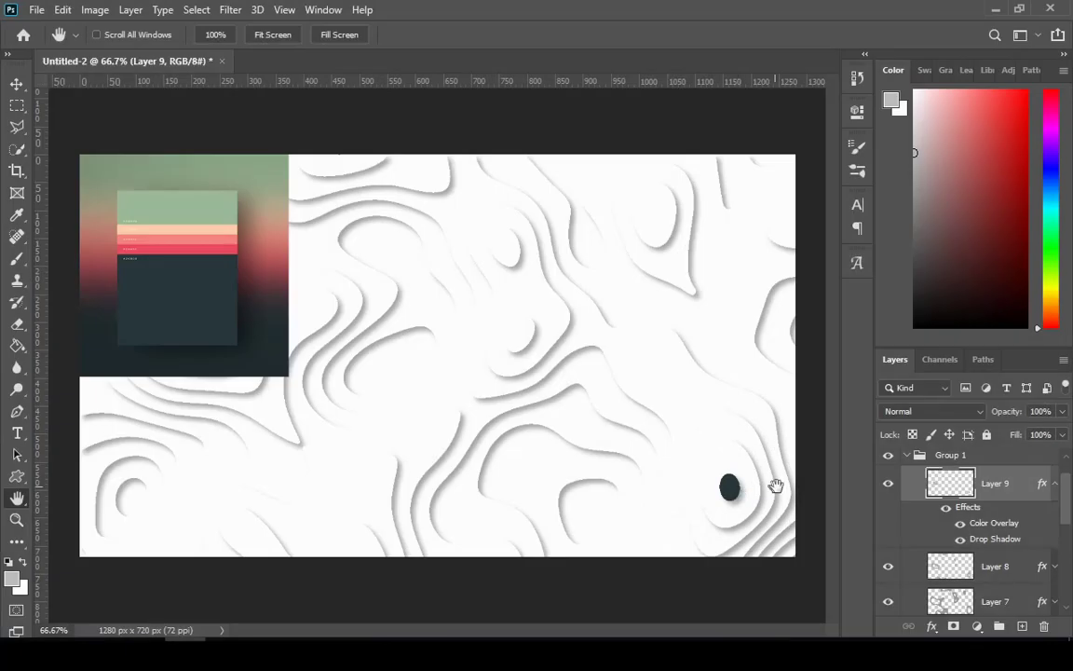
left_click(1050, 486)
Recolour Layer 8's colour overlay to the palette's red stripe.
scroll(1067, 517, "down", 2)
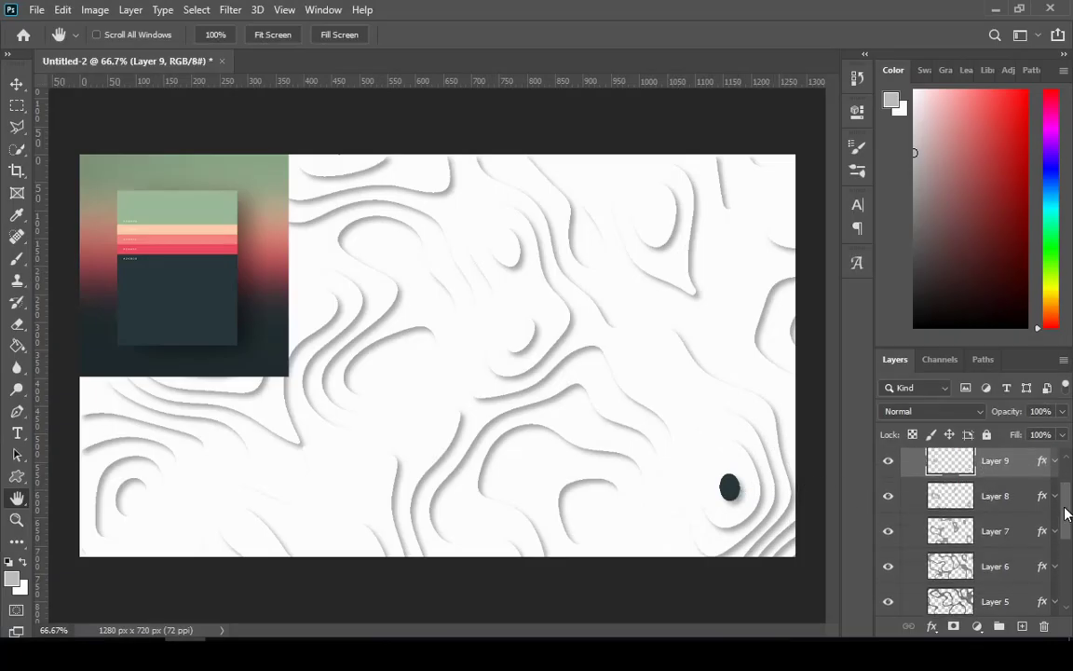
left_click(1056, 488)
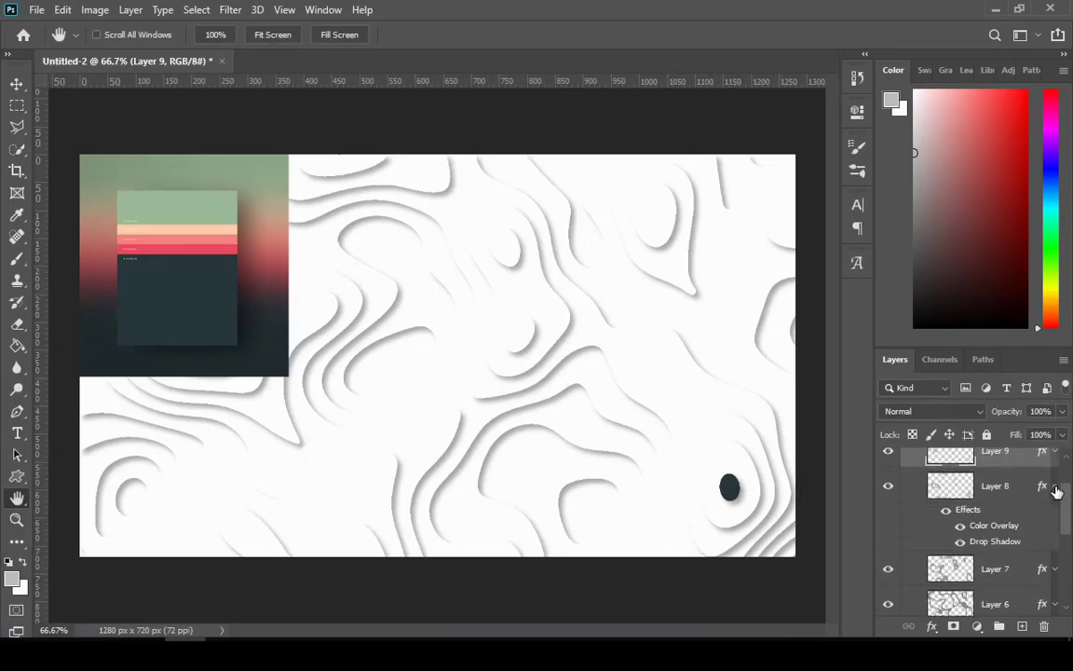
left_click(1003, 528)
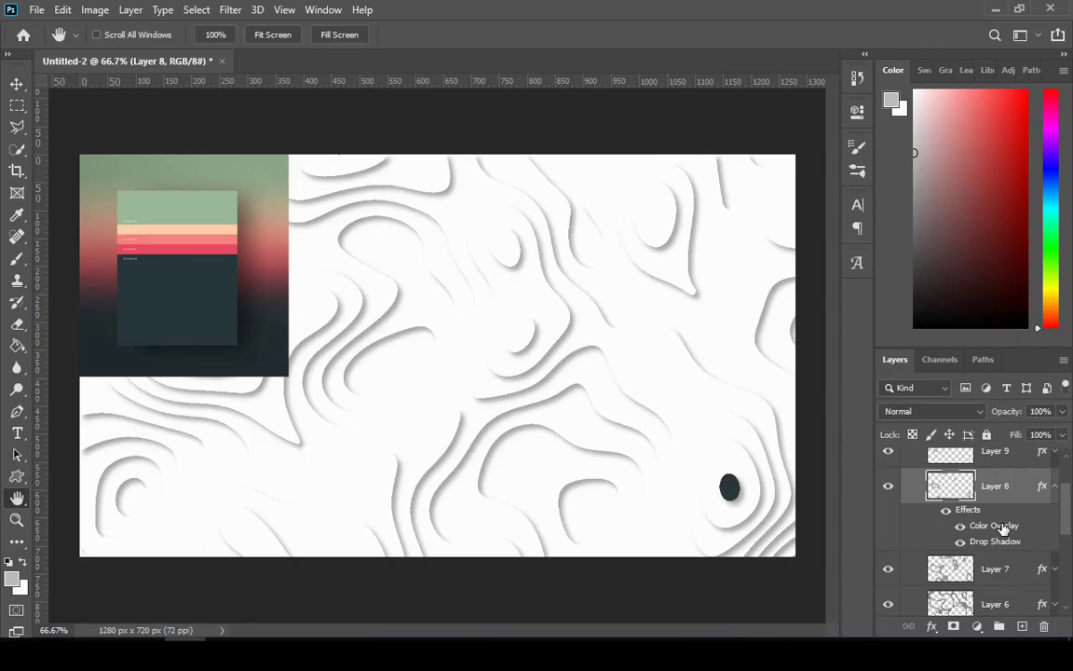
double_click(1003, 529)
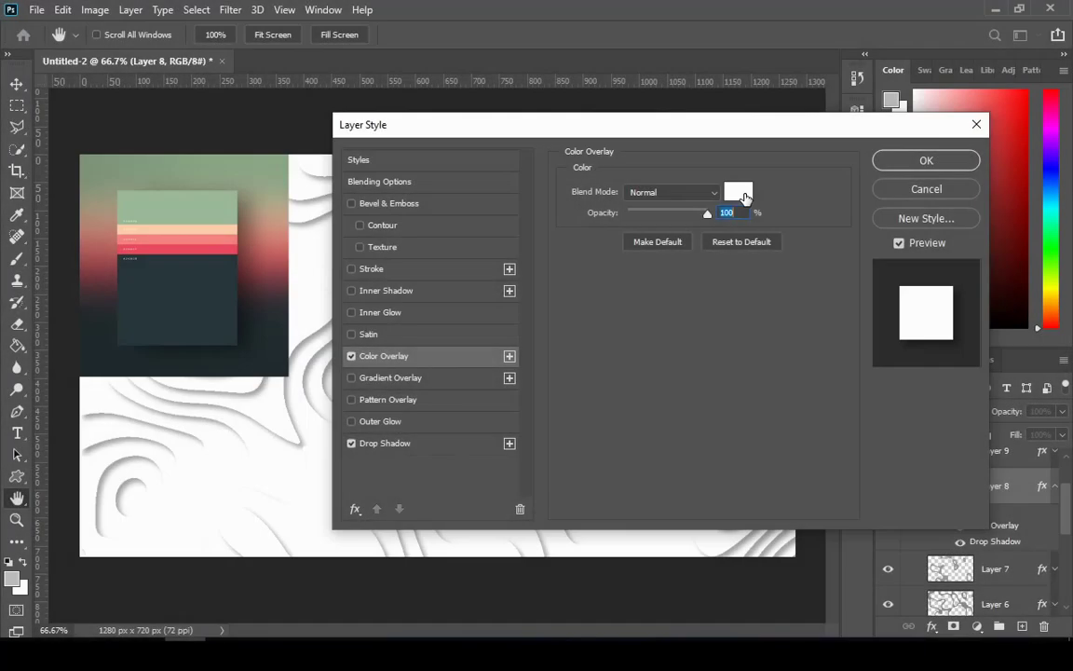
left_click(736, 193)
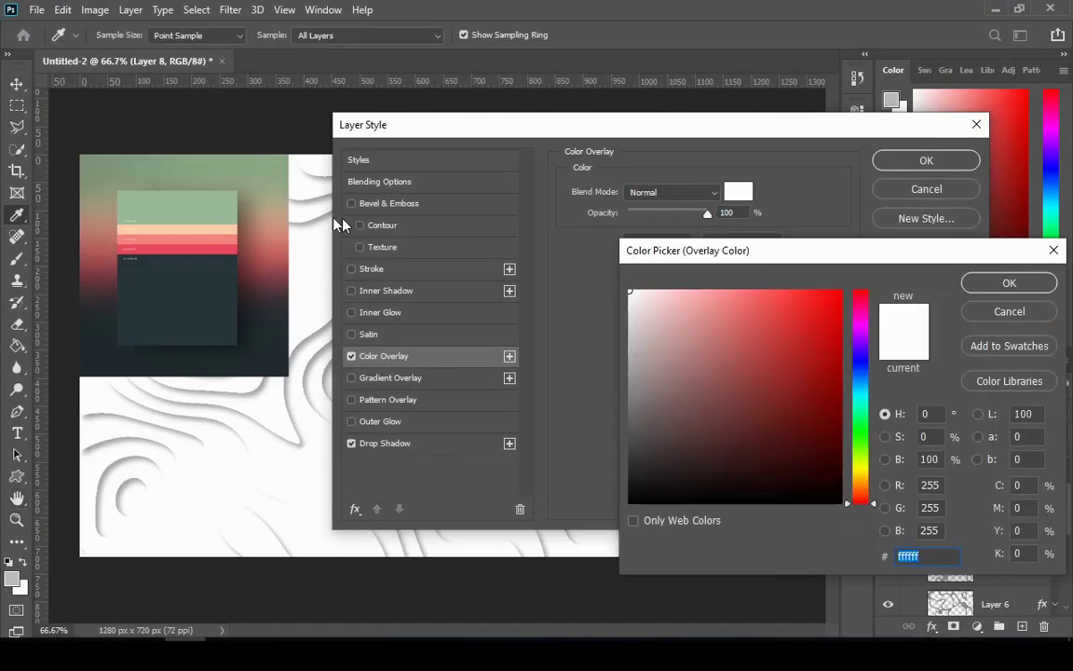
left_click(221, 248)
left_click(1009, 282)
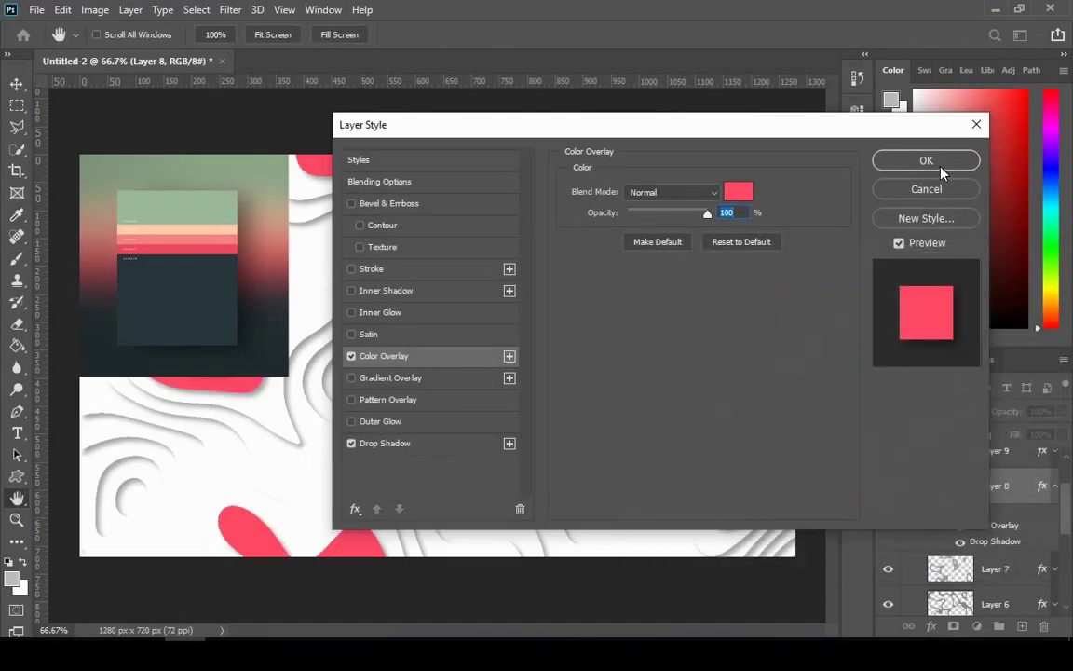
left_click(927, 160)
left_click(1056, 487)
Recolour Layer 7's colour overlay to the palette's salmon stripe.
left_click(1056, 499)
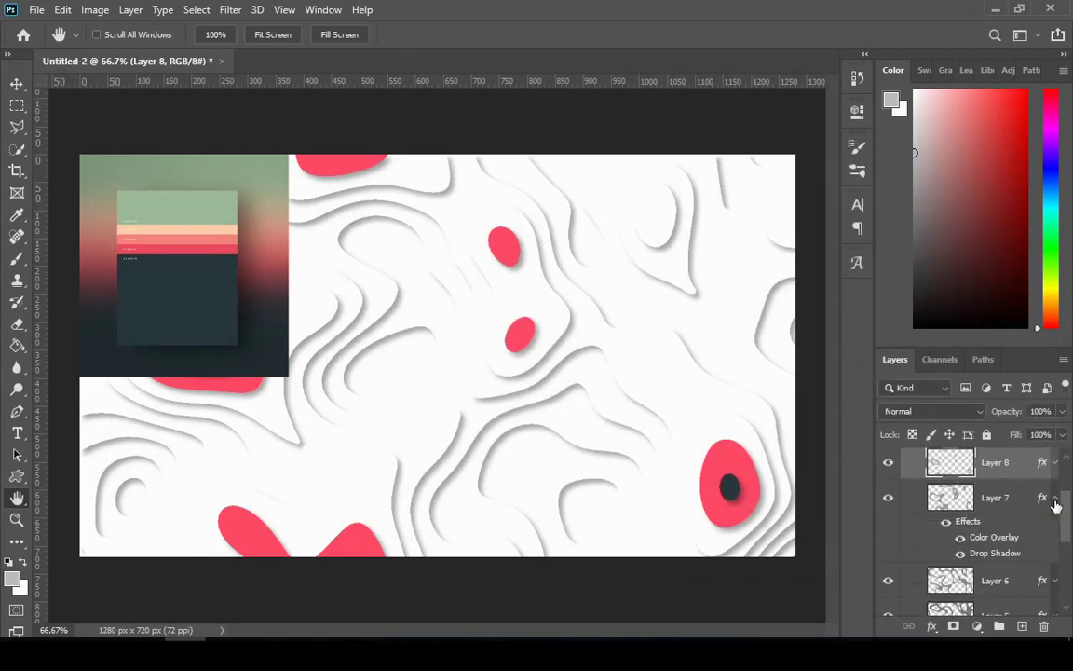
double_click(1004, 541)
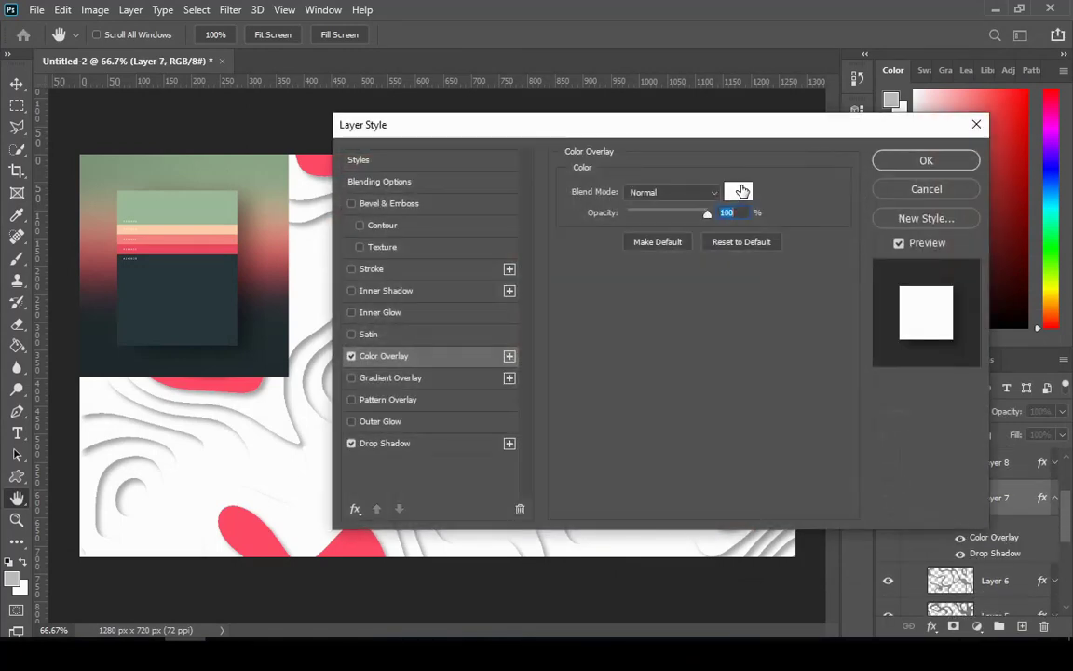
left_click(739, 192)
left_click(221, 238)
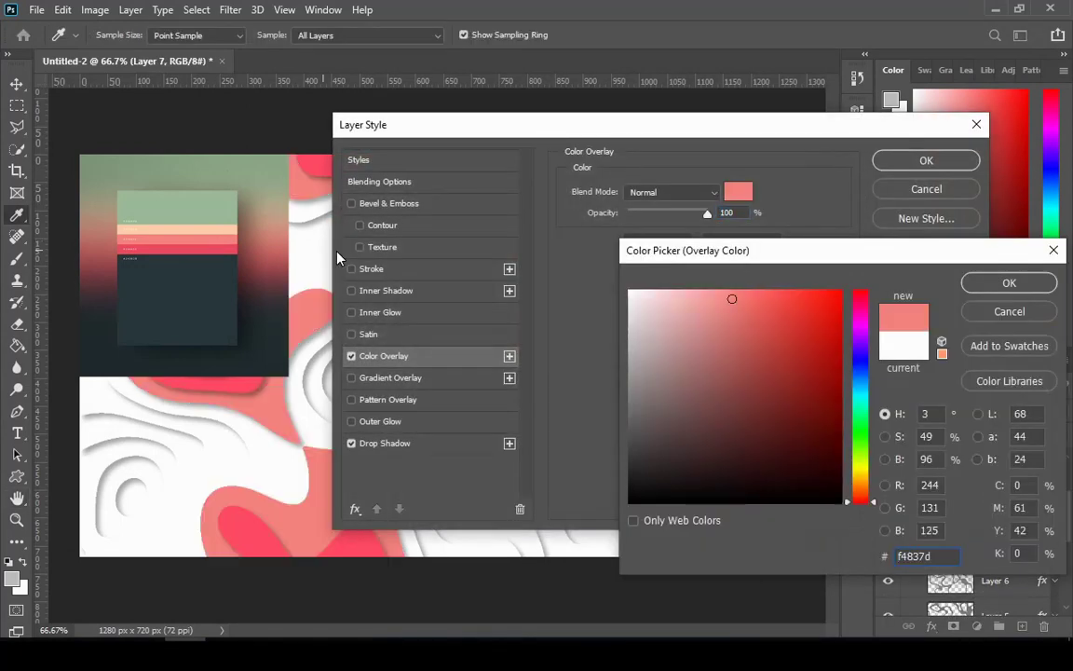
left_click(1010, 283)
left_click(926, 160)
left_click(1056, 495)
Recolour Layer 6's colour overlay to the palette's peach stripe.
left_click(1056, 496)
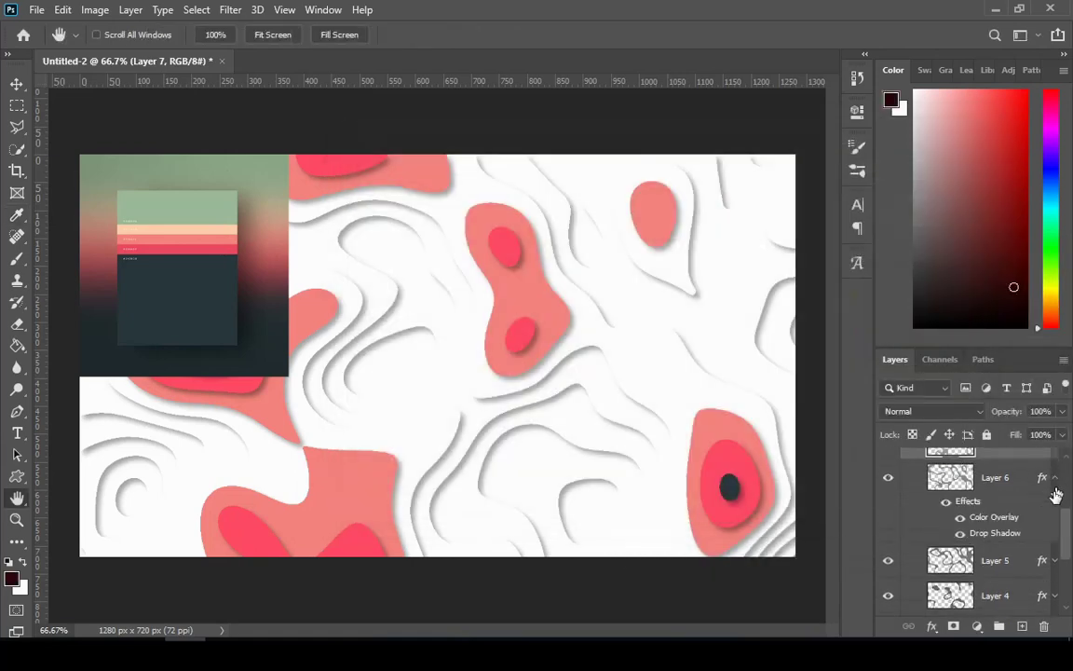
left_click(1017, 520)
double_click(1018, 522)
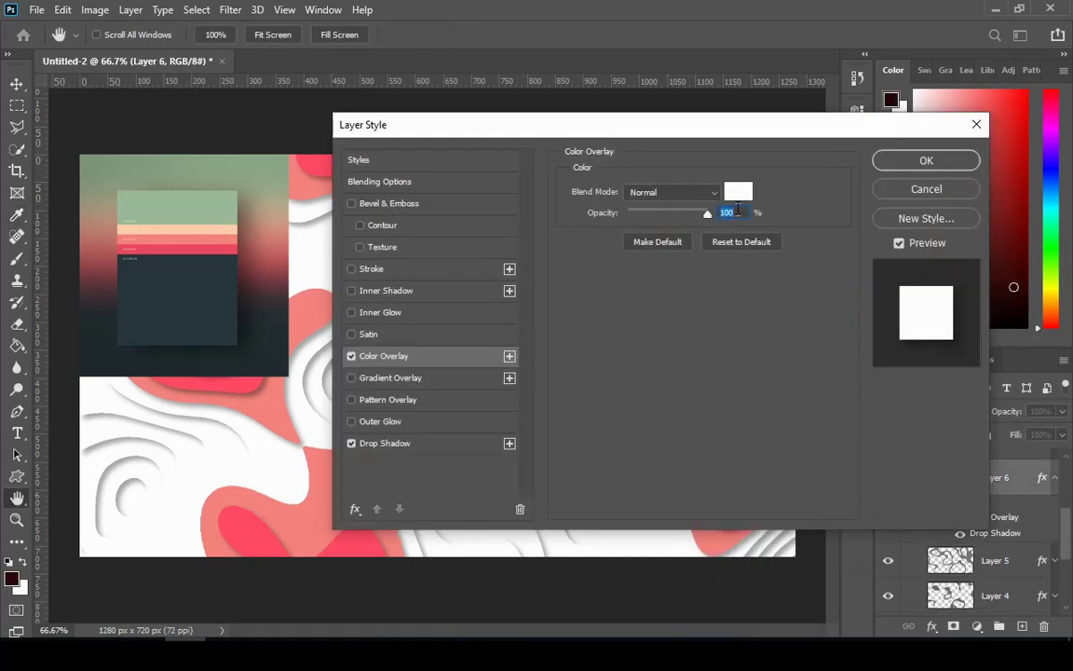
left_click(738, 191)
left_click(212, 223)
left_click(1009, 282)
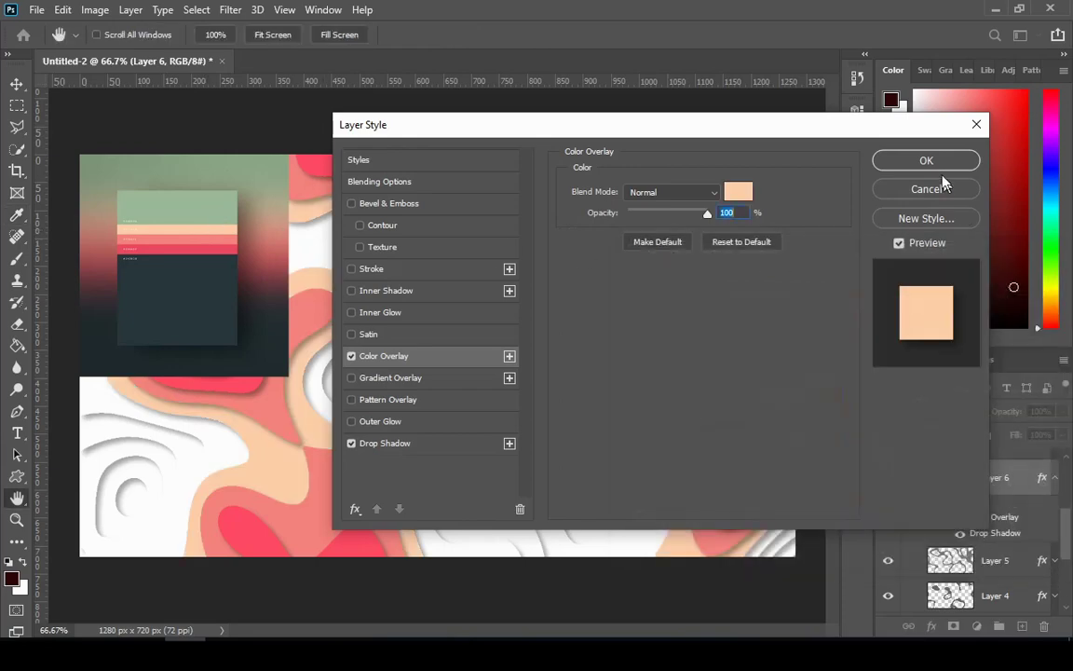
left_click(927, 161)
left_click(1054, 477)
Recolour Layer 5's colour overlay to the palette's sage green band.
left_click(1055, 512)
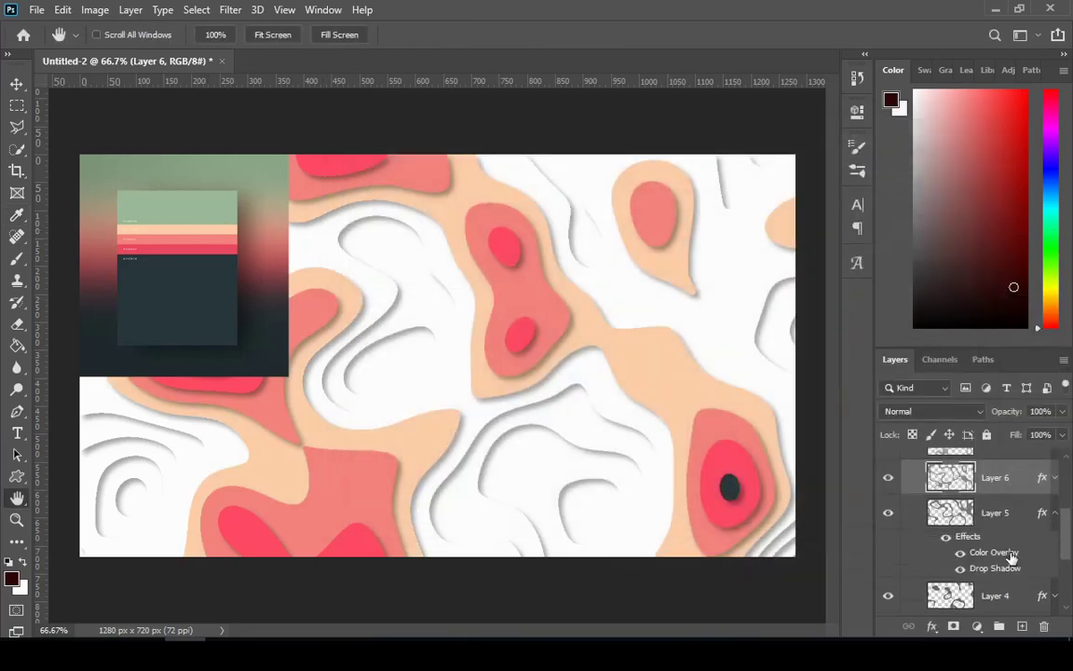
double_click(1007, 554)
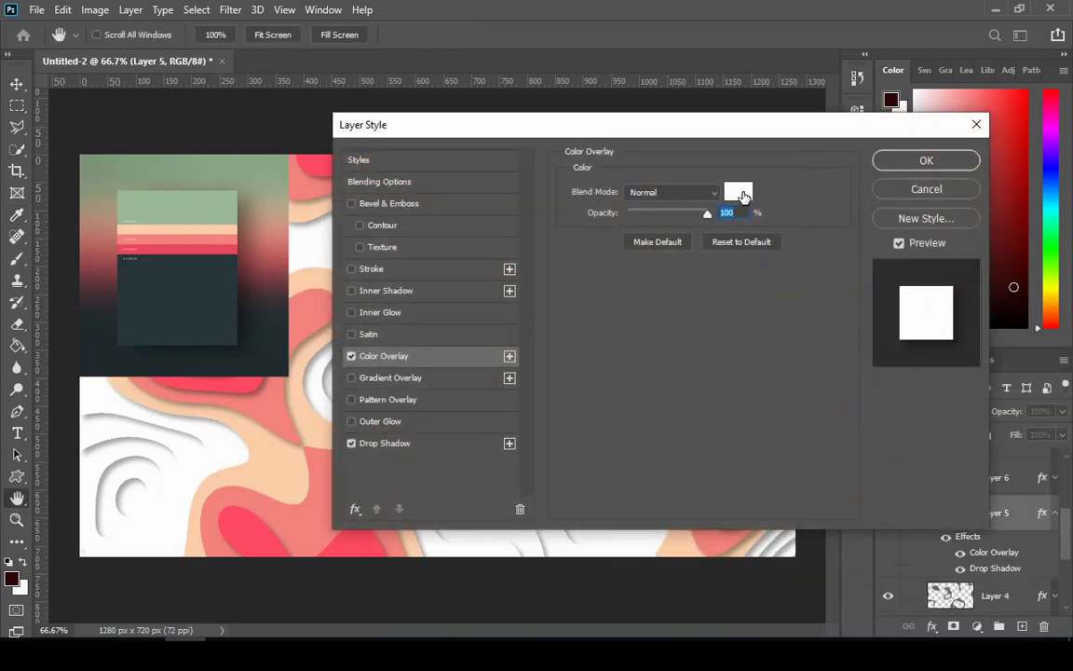
left_click(738, 191)
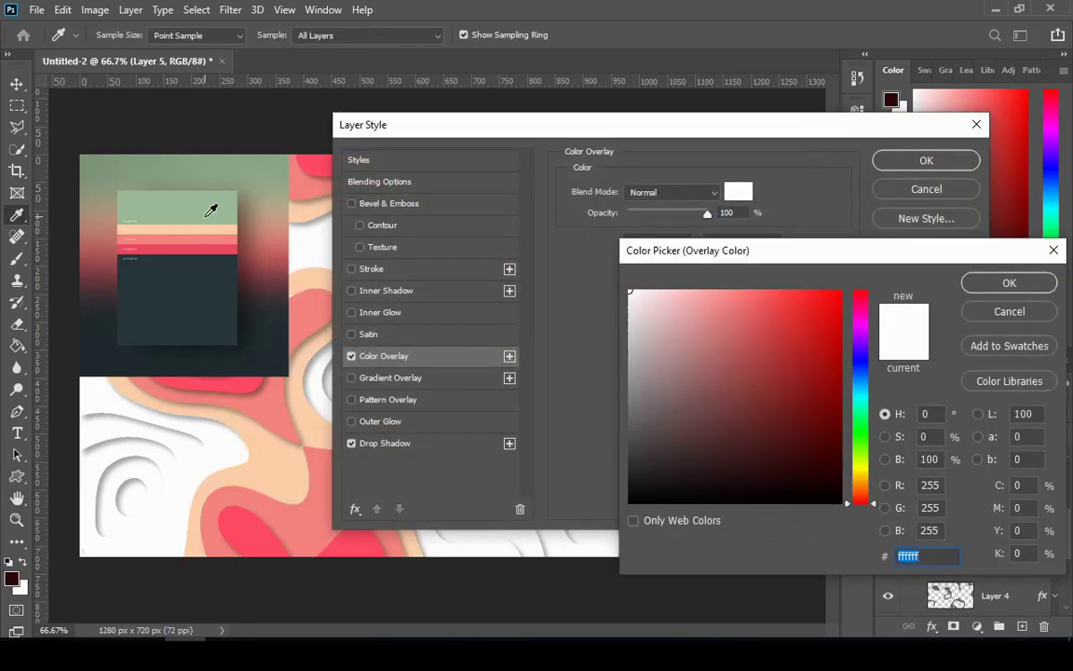
left_click(210, 206)
left_click(1005, 293)
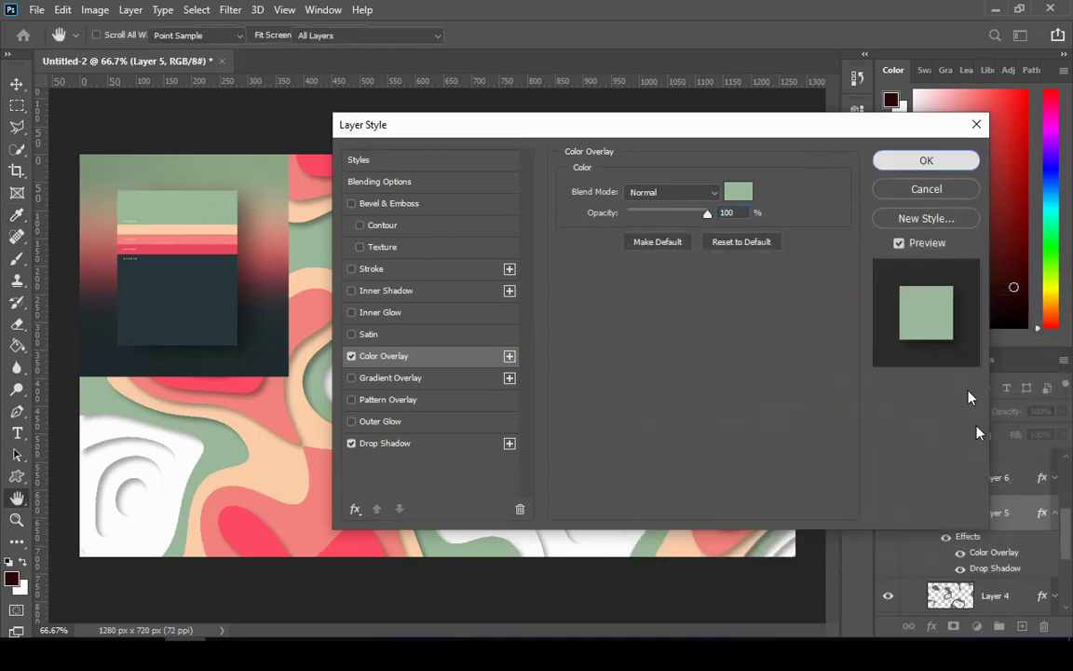
key("Return")
left_click(1055, 512)
scroll(1070, 541, "down", 1)
left_click(1055, 511)
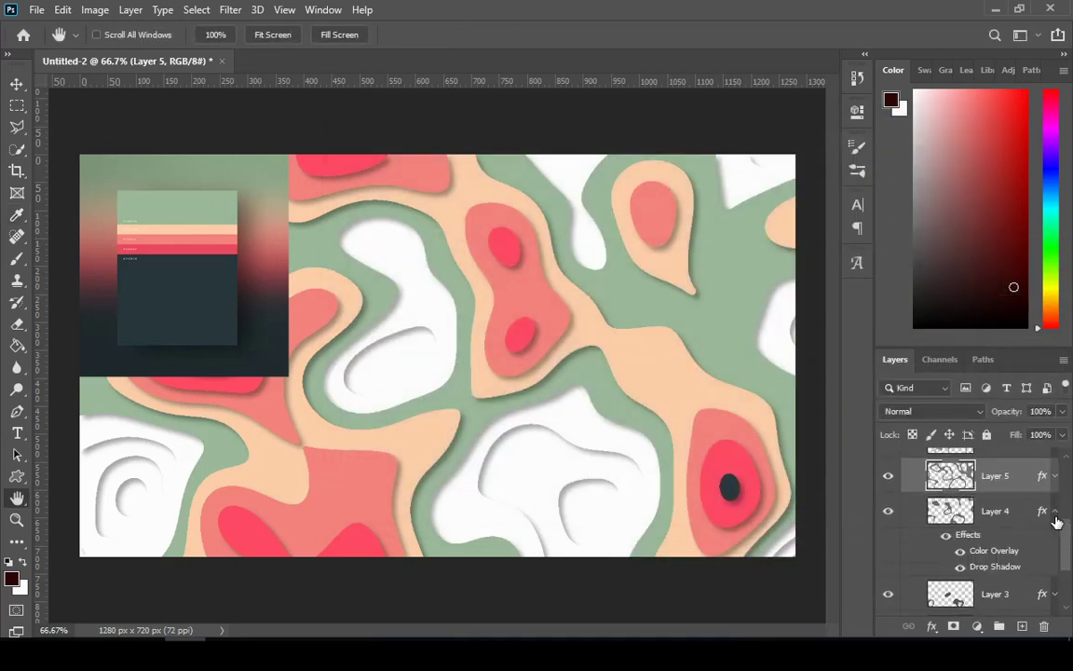
left_click(1009, 553)
Recolour Layer 4's colour overlay to dark slate sampled from the palette image.
double_click(1009, 553)
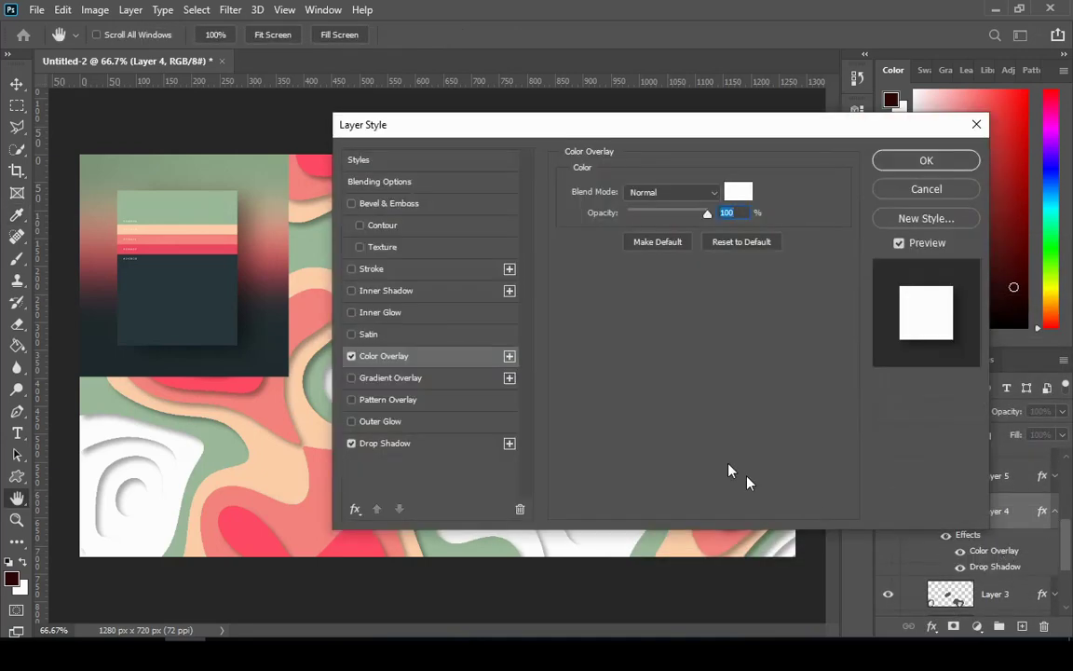
left_click(738, 191)
left_click(177, 270)
left_click(1009, 282)
key("Return")
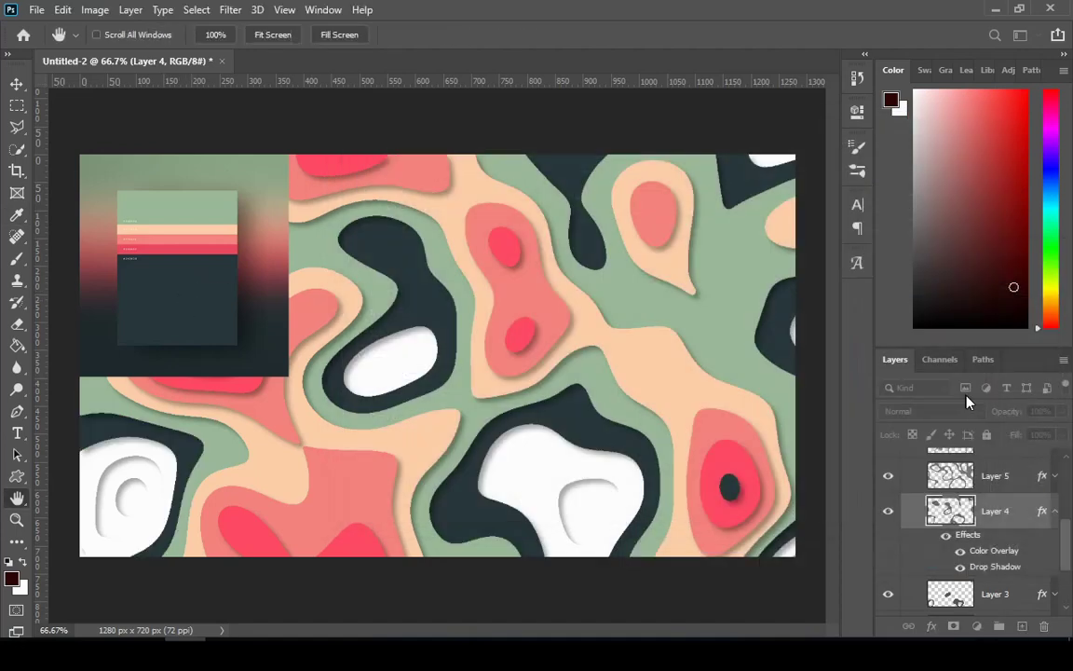
scroll(1069, 550, "down", 1)
left_click(1055, 457)
Recolour Layer 3's colour overlay to the palette's pink stripe.
left_click(1055, 493)
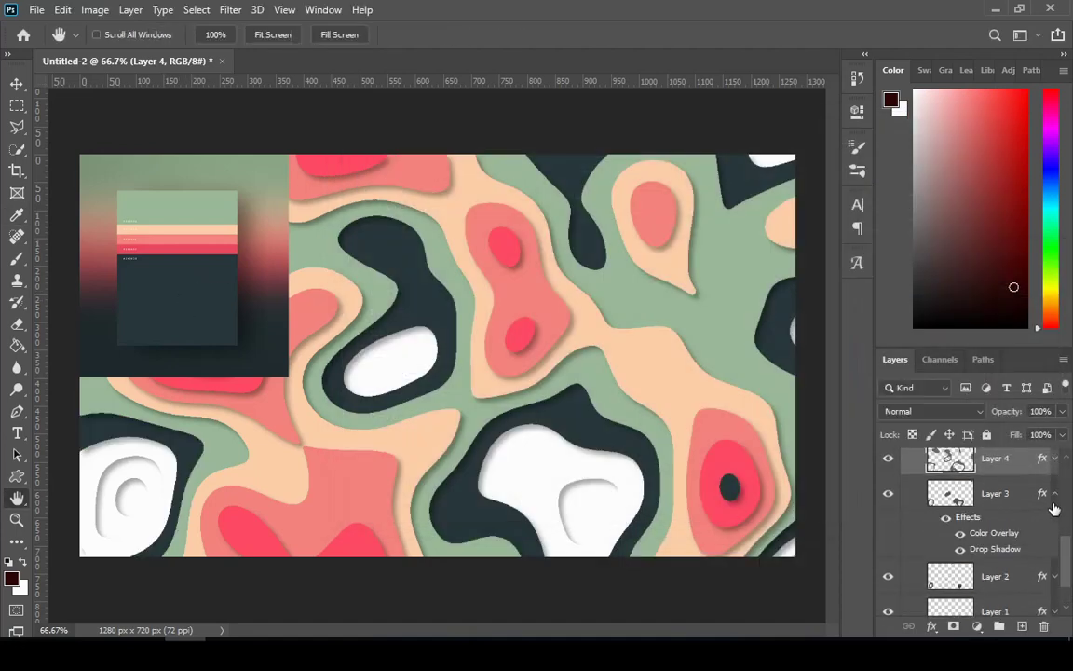
left_click(1020, 538)
double_click(1018, 538)
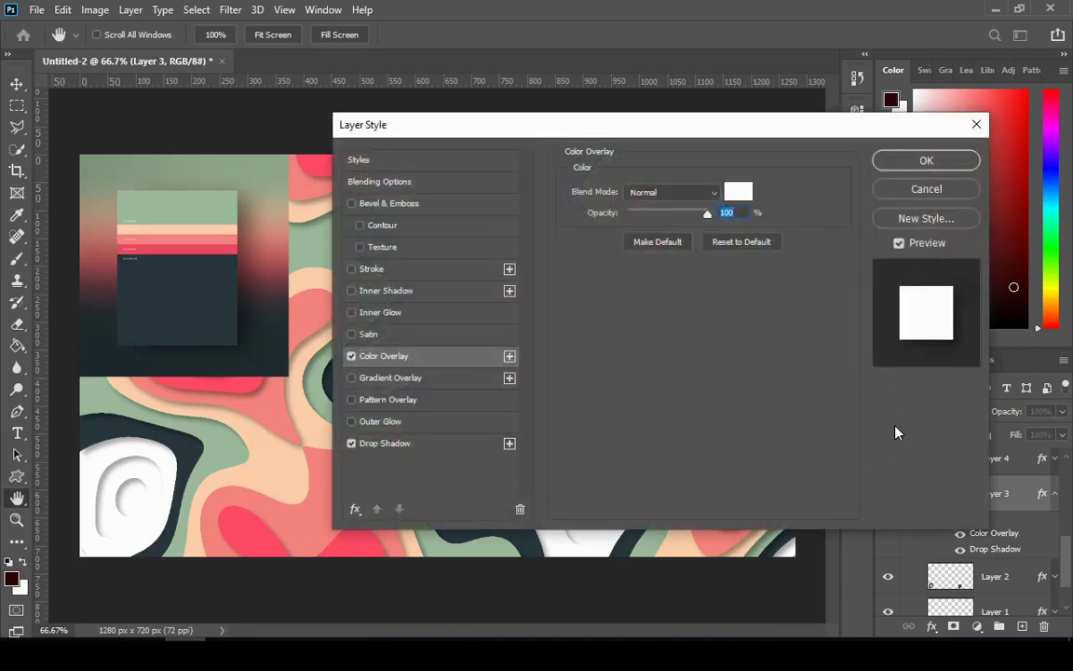
left_click(745, 195)
left_click(235, 247)
left_click(1009, 282)
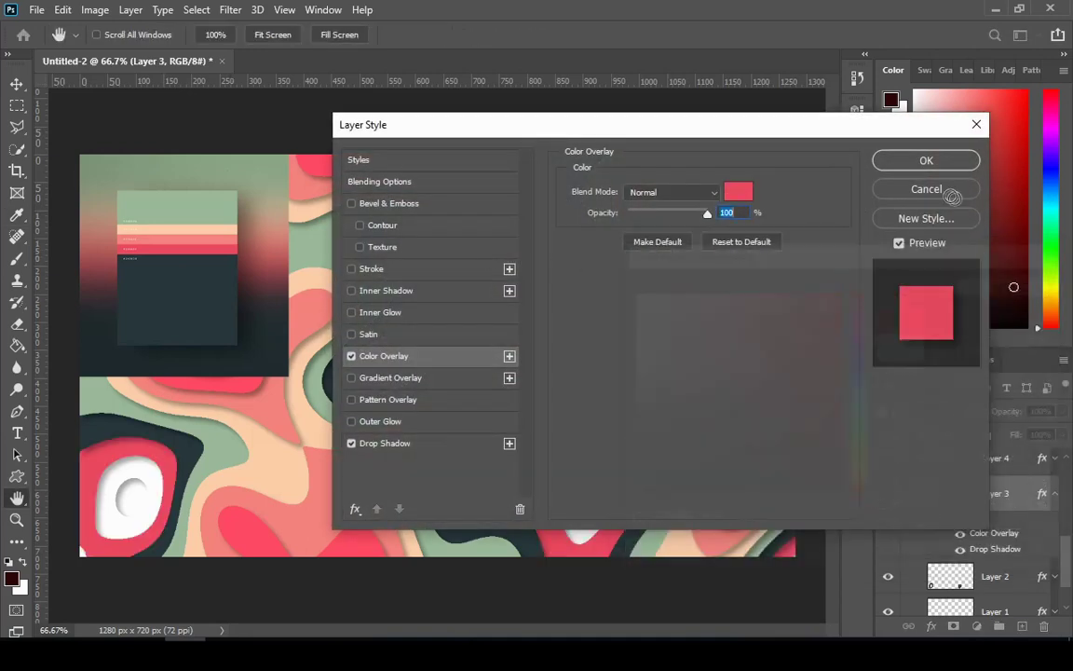
left_click(926, 160)
left_click(1054, 493)
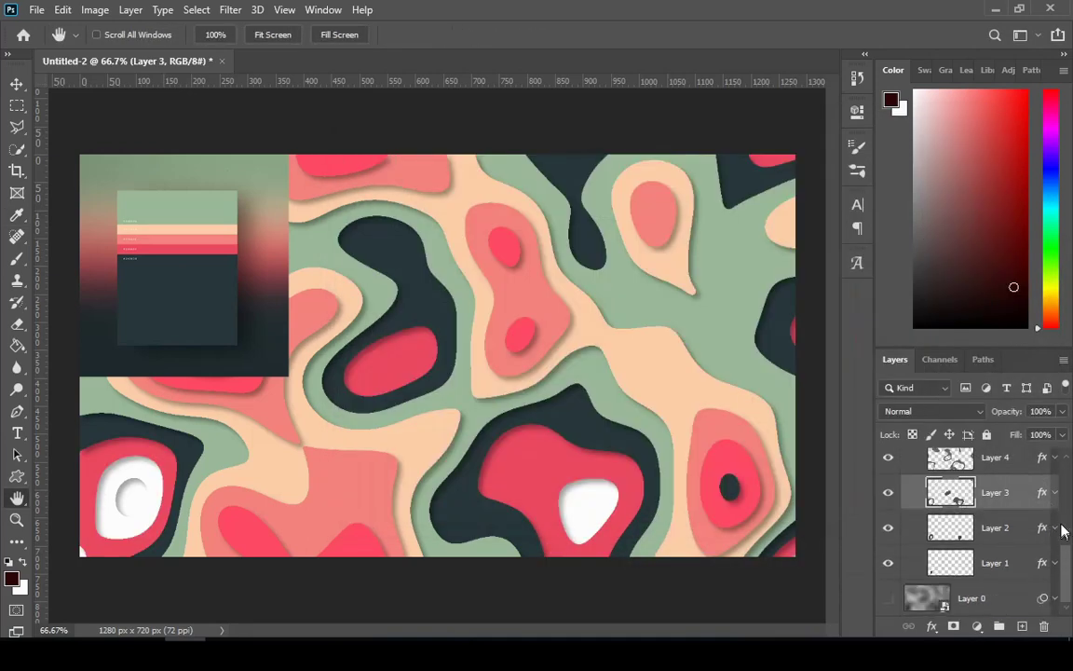
Recolour Layer 2's colour overlay to the palette's salmon stripe.
left_click(1054, 527)
left_click(1032, 570)
double_click(993, 568)
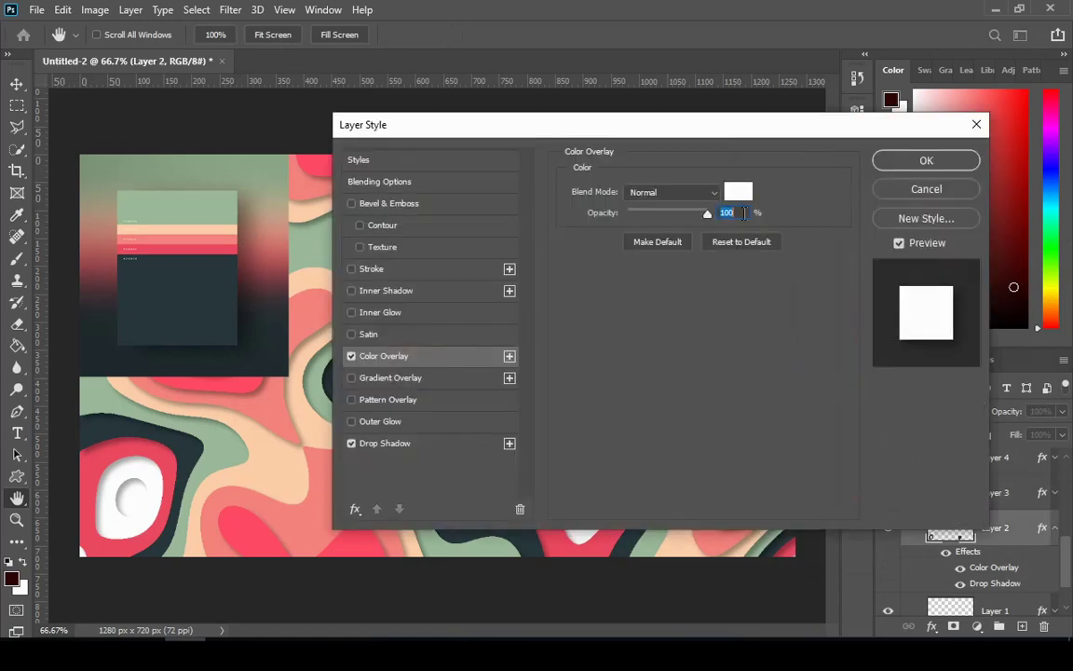
left_click(738, 191)
left_click(184, 237)
left_click(1009, 282)
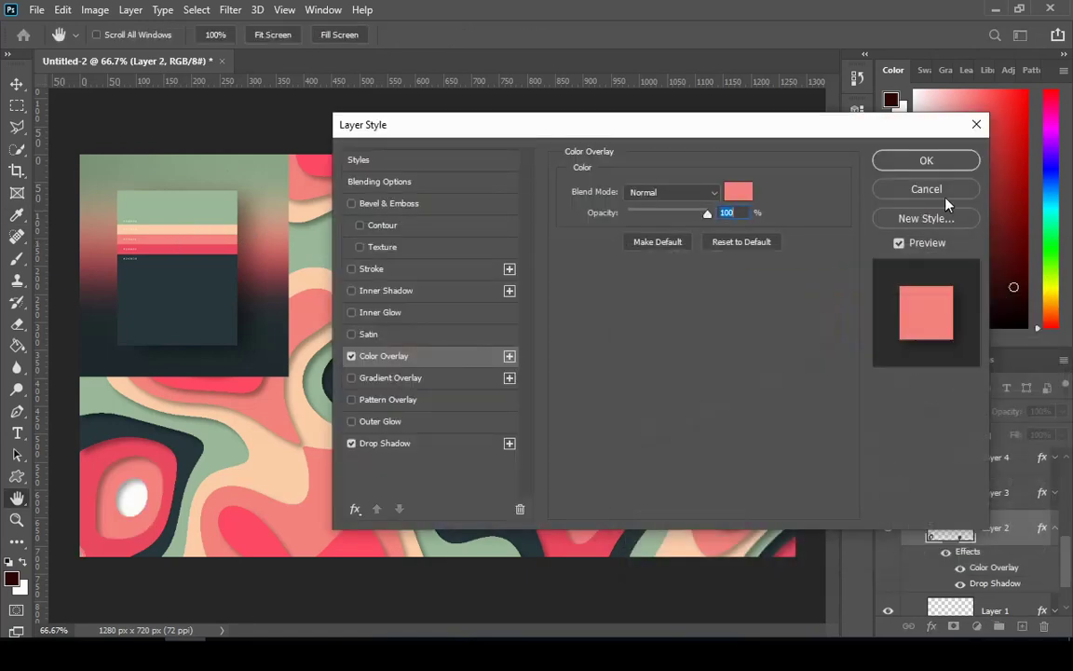
left_click(927, 161)
left_click(1055, 527)
Recolour Layer 1's colour overlay to the palette's sage green band.
left_click(1056, 564)
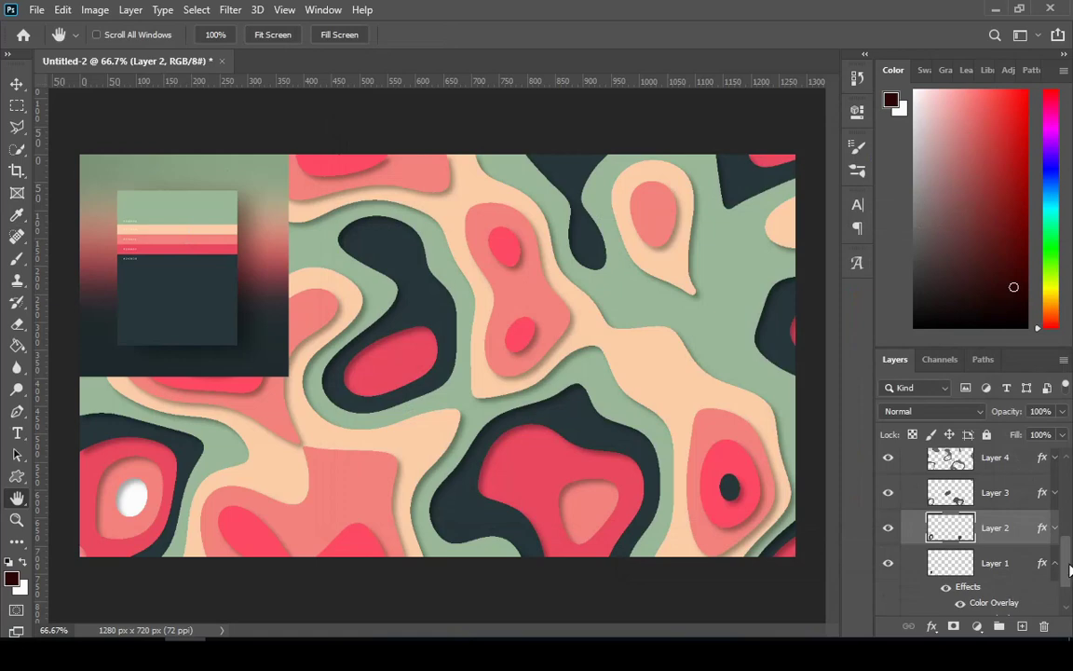
scroll(1070, 570, "down", 1)
double_click(1018, 558)
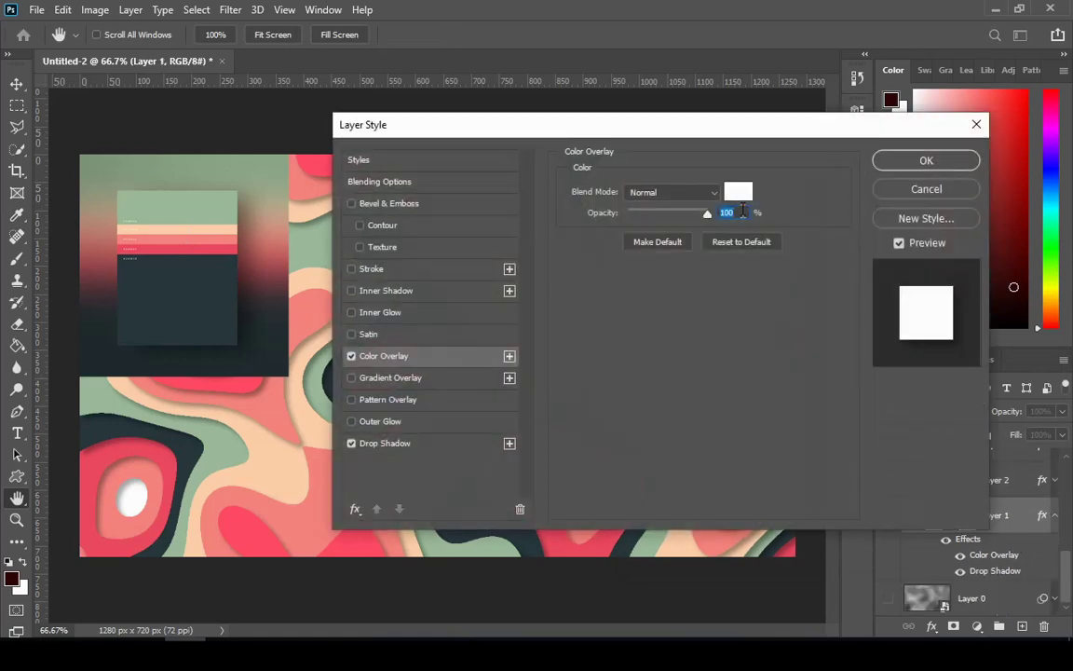
left_click(738, 191)
left_click(218, 209)
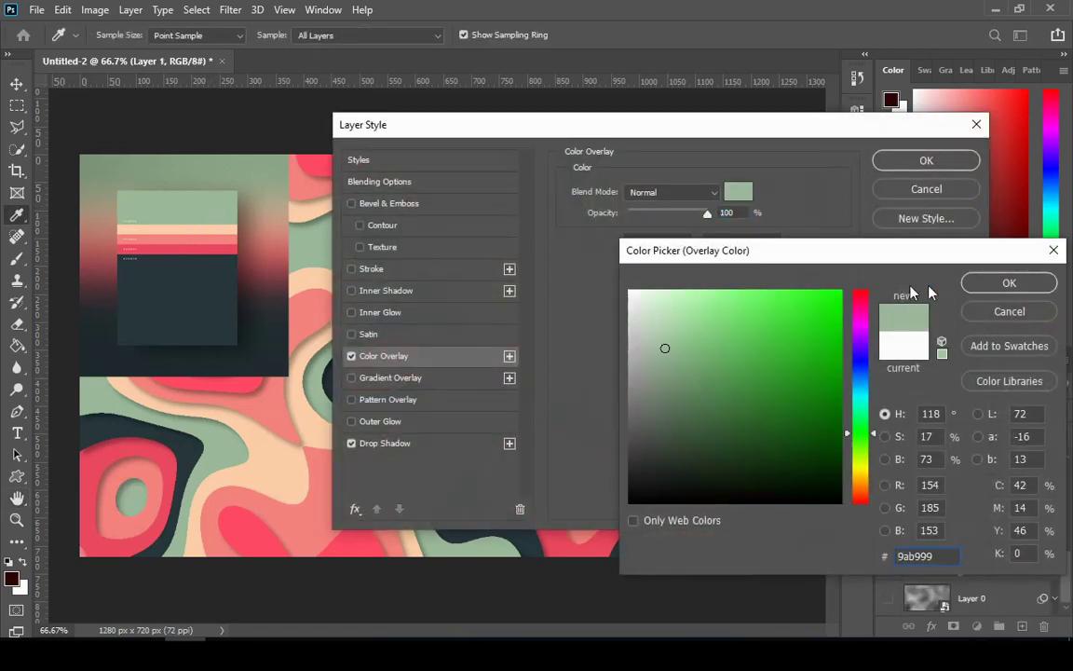
left_click(1009, 282)
left_click(926, 160)
left_click_drag(1070, 597, 1070, 494)
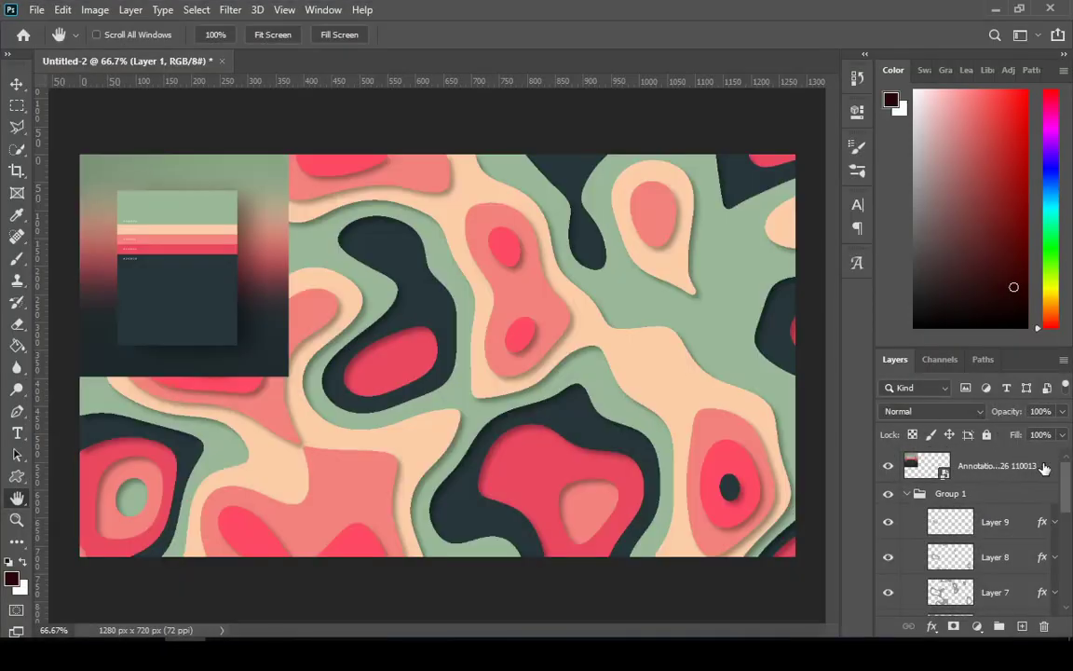
Delete the palette reference screenshot layer and collapse Group 1 in the Layers panel.
left_click(1045, 469)
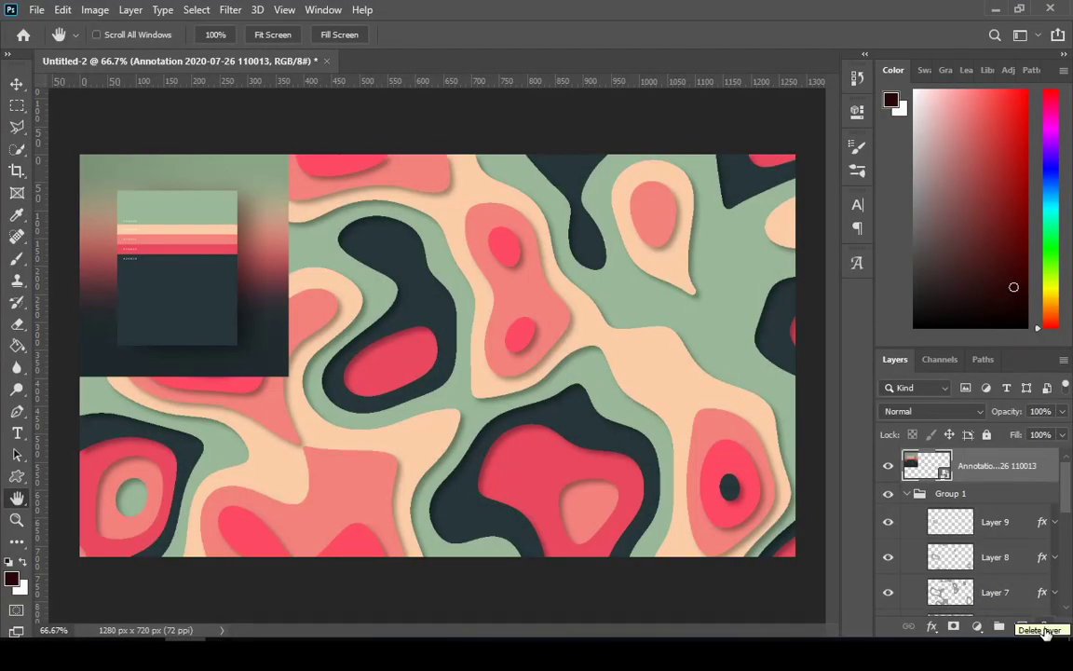
left_click(1045, 629)
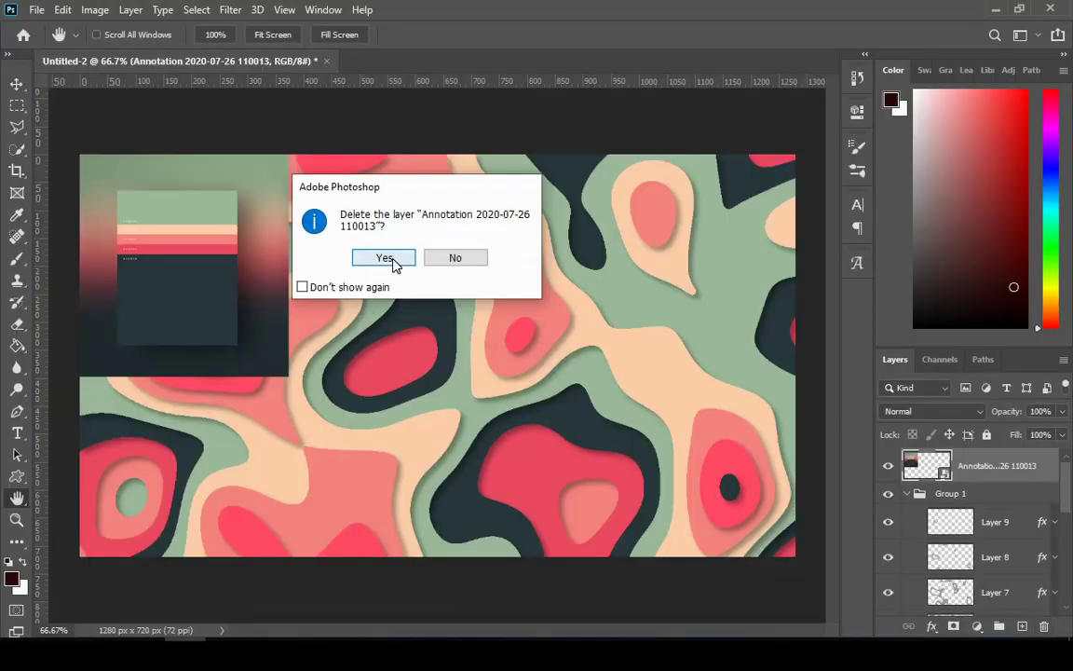
left_click(385, 259)
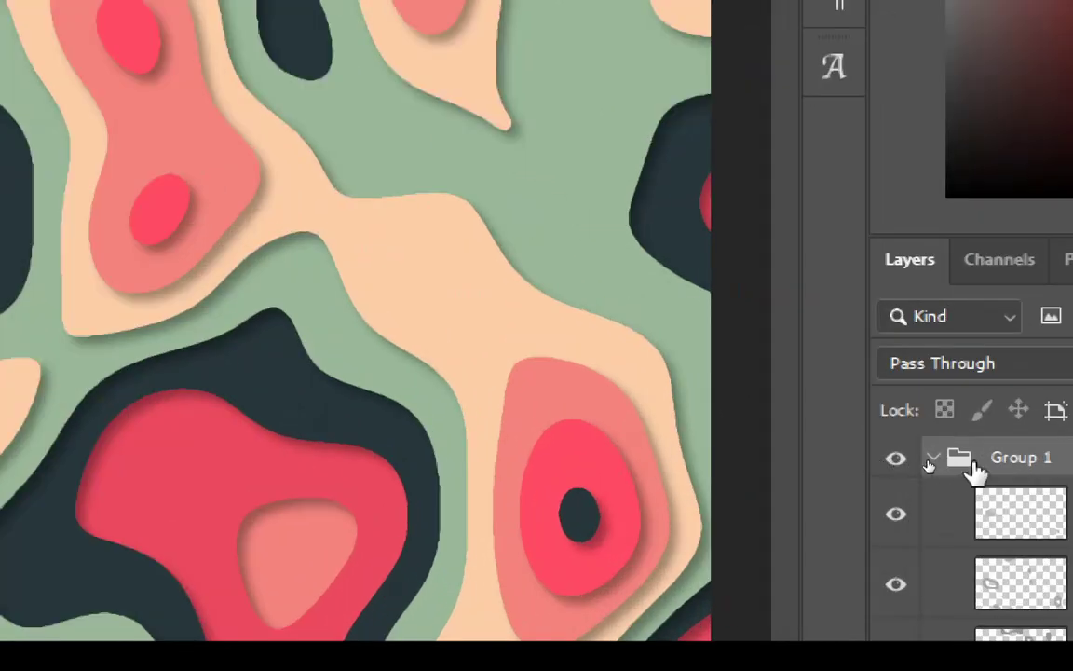
left_click(933, 460)
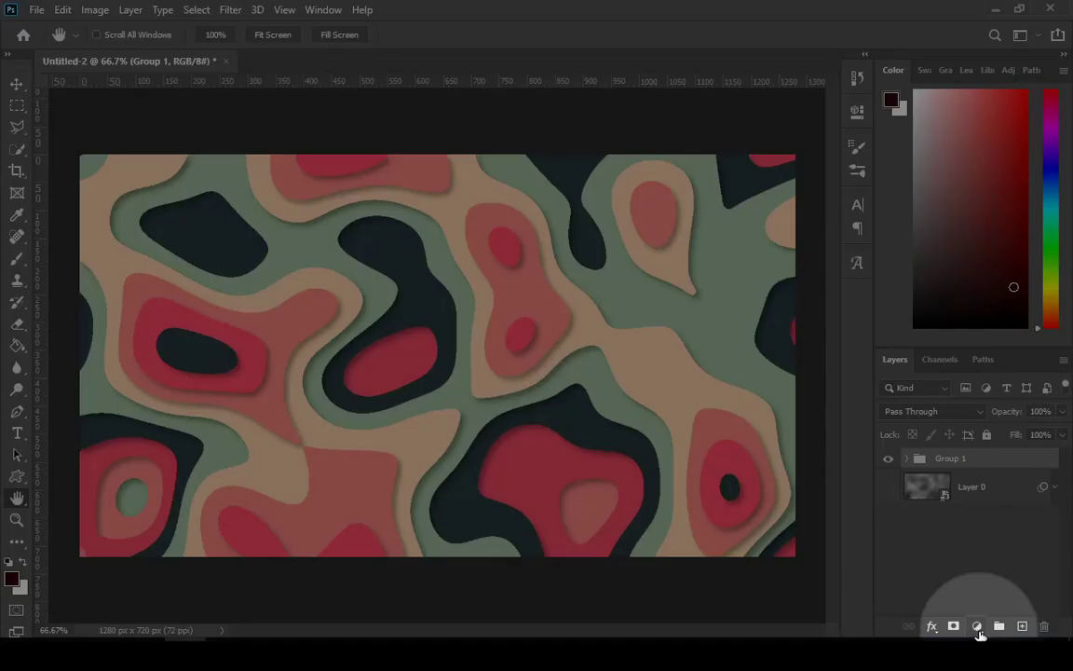
Add a white (ffffff) Solid Color fill layer at the top of the layer stack.
left_click(978, 626)
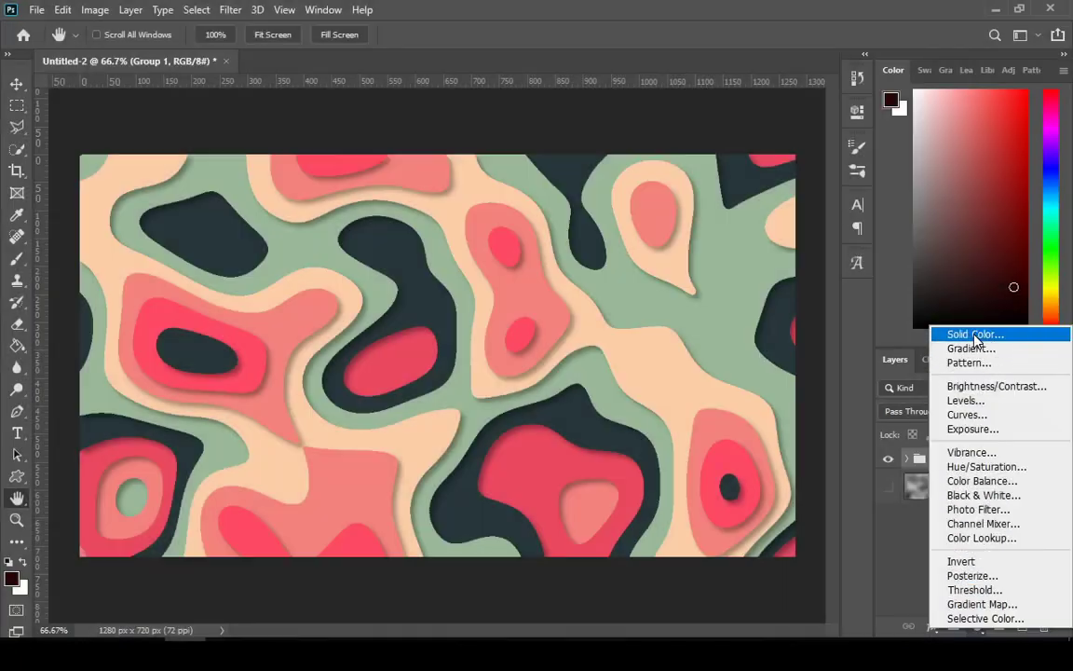
left_click(972, 336)
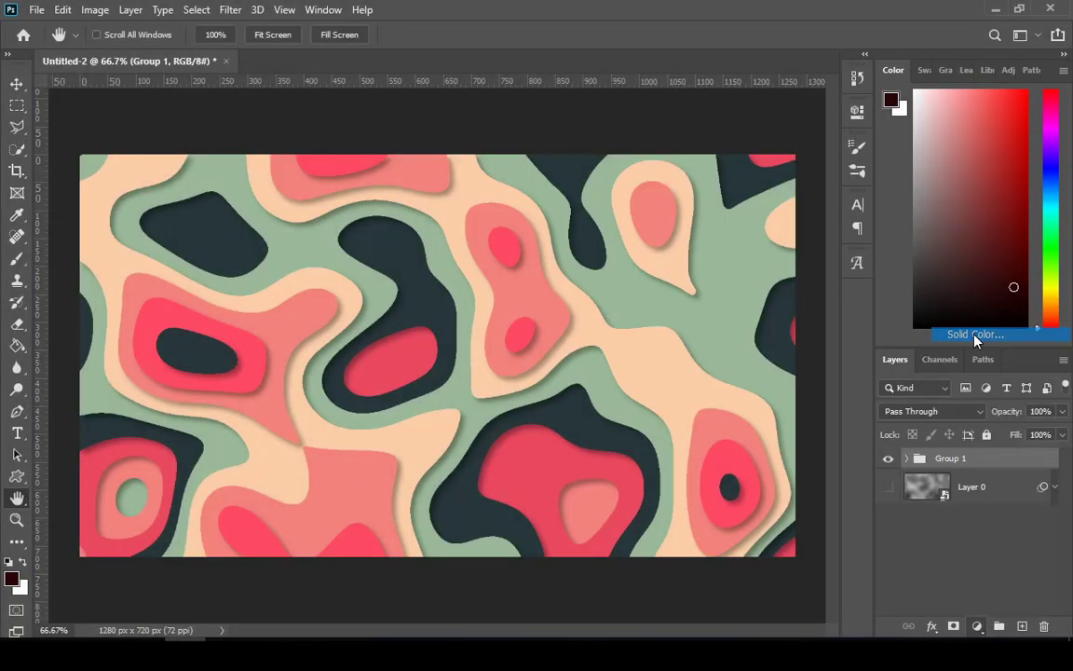
left_click_drag(643, 303, 616, 288)
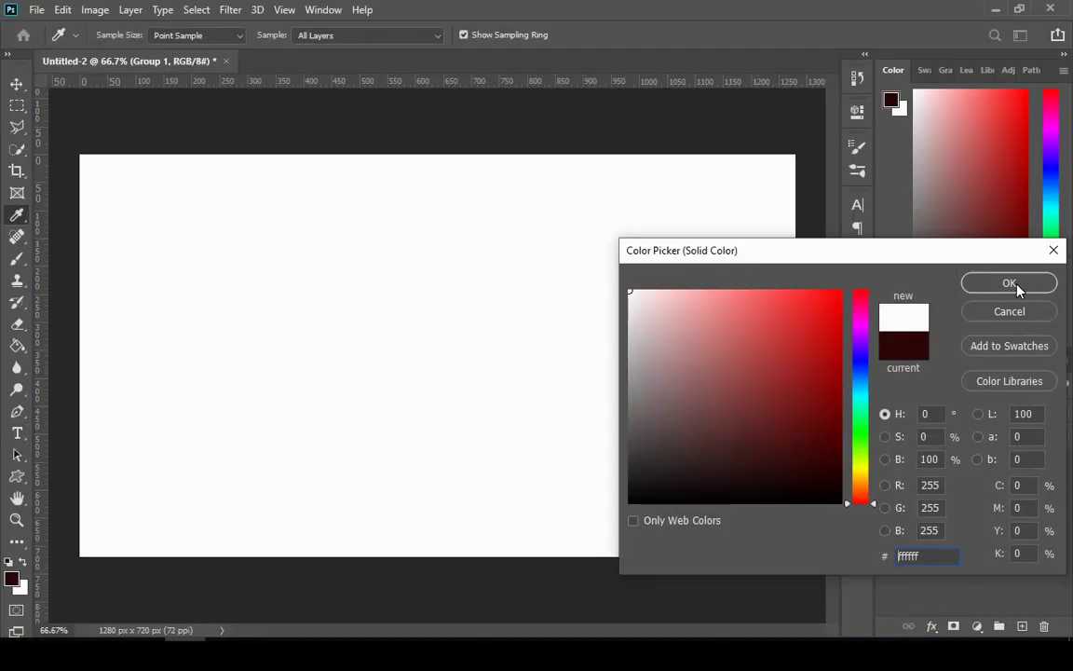
left_click(1016, 286)
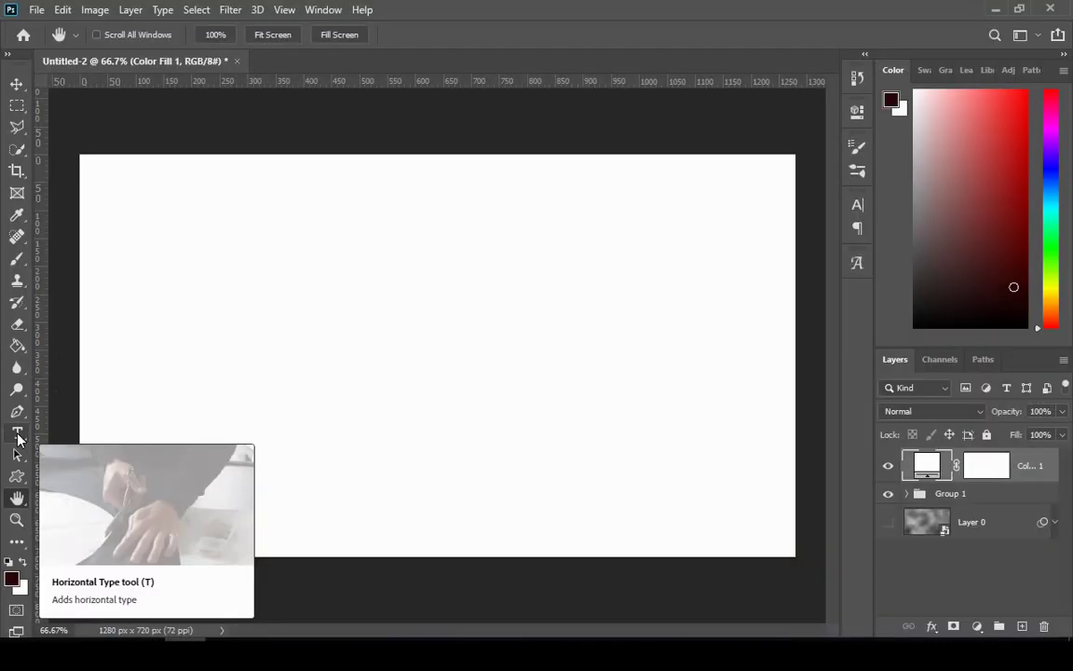
Type 'paper' in dark red Swis721 Blk BT and scale it to about 358 pt mid-canvas.
left_click(17, 434)
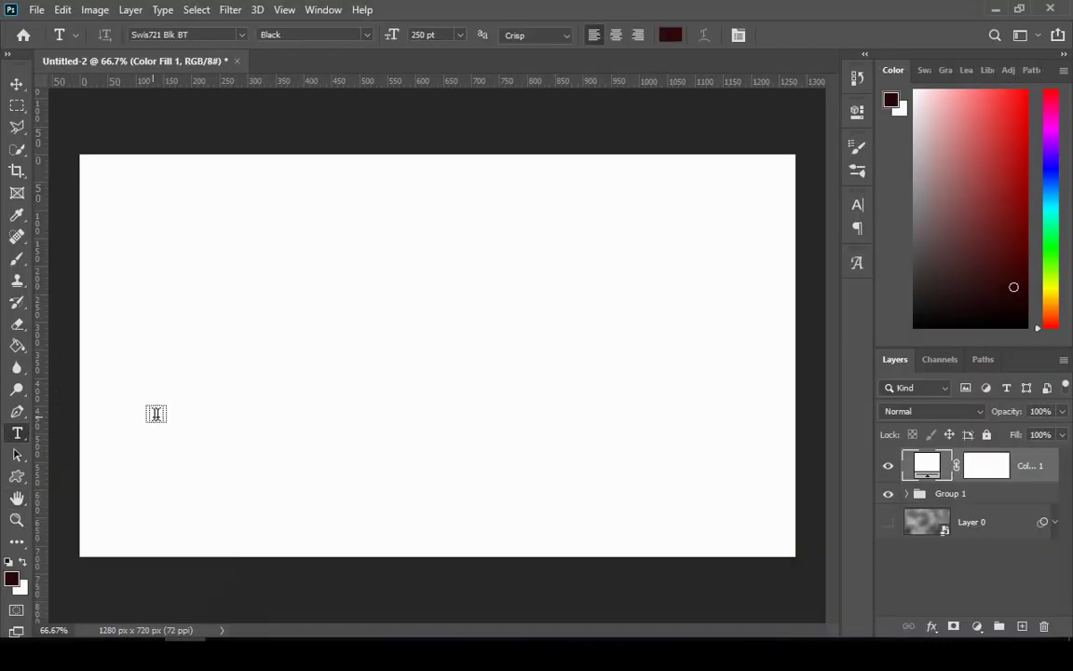
left_click(257, 363)
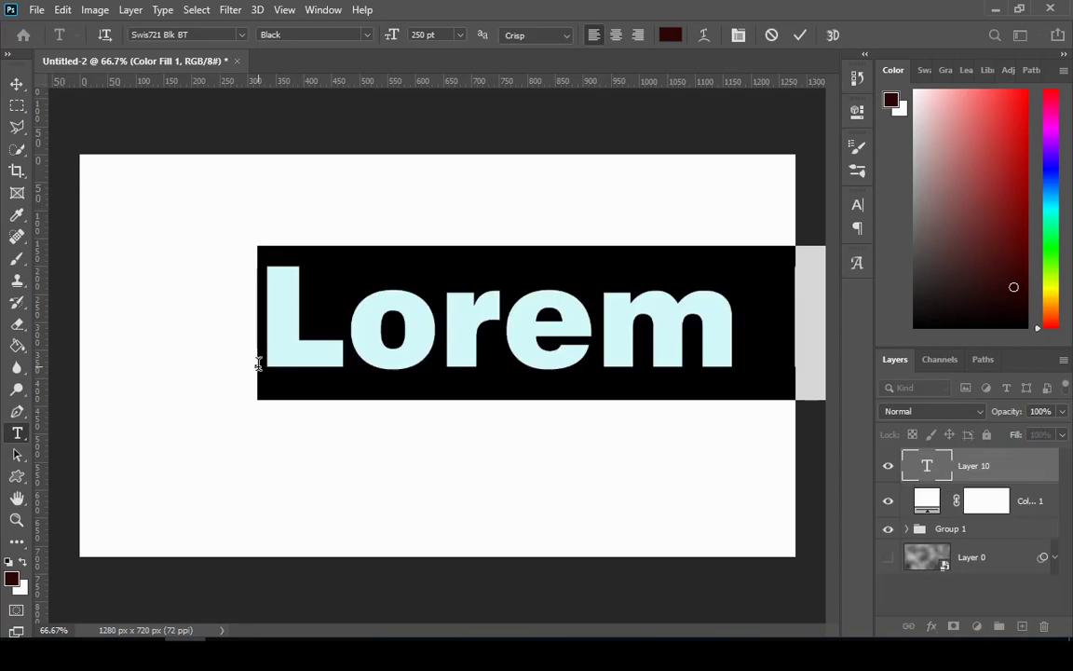
key("BackSpace")
type("paper")
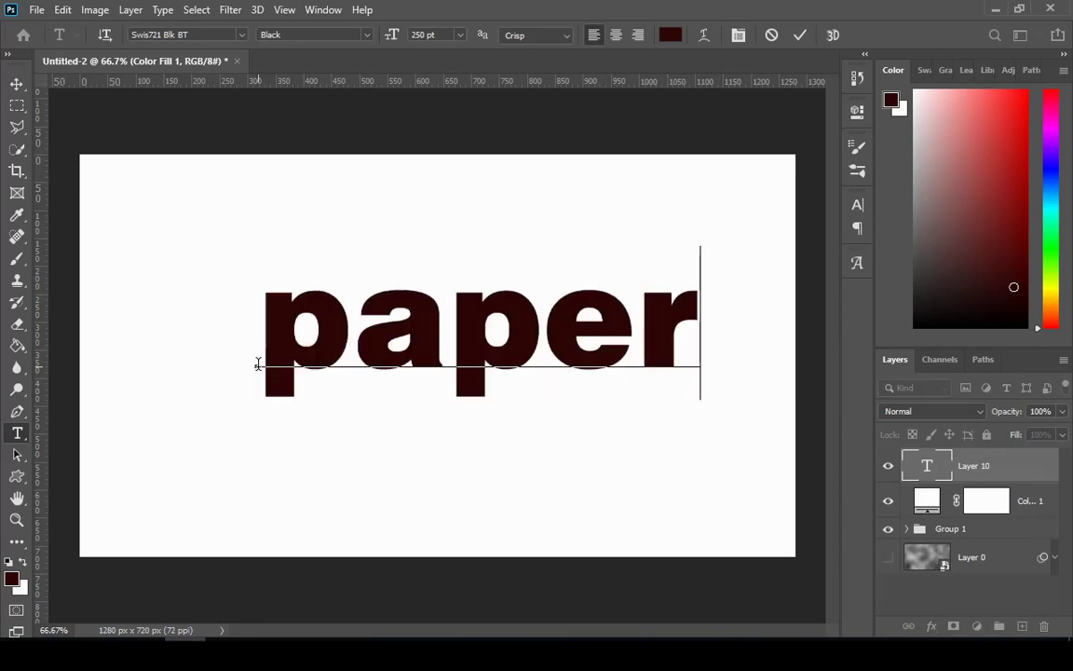
key("ctrl")
left_click_drag(700, 402, 771, 458)
left_click_drag(611, 376, 562, 433)
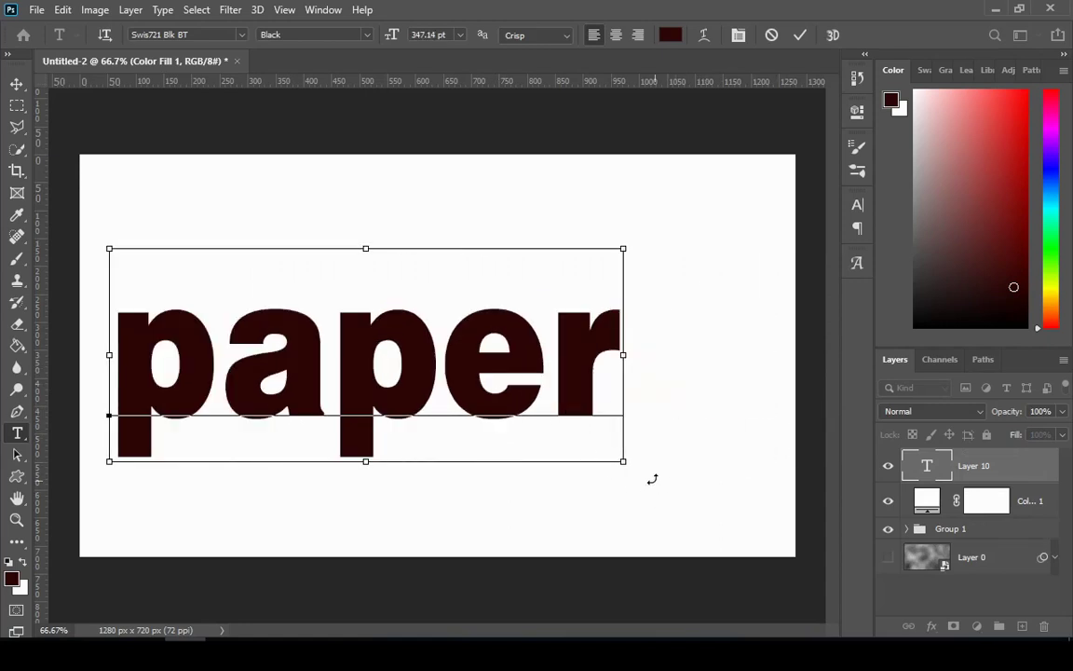
left_click_drag(625, 462, 757, 471)
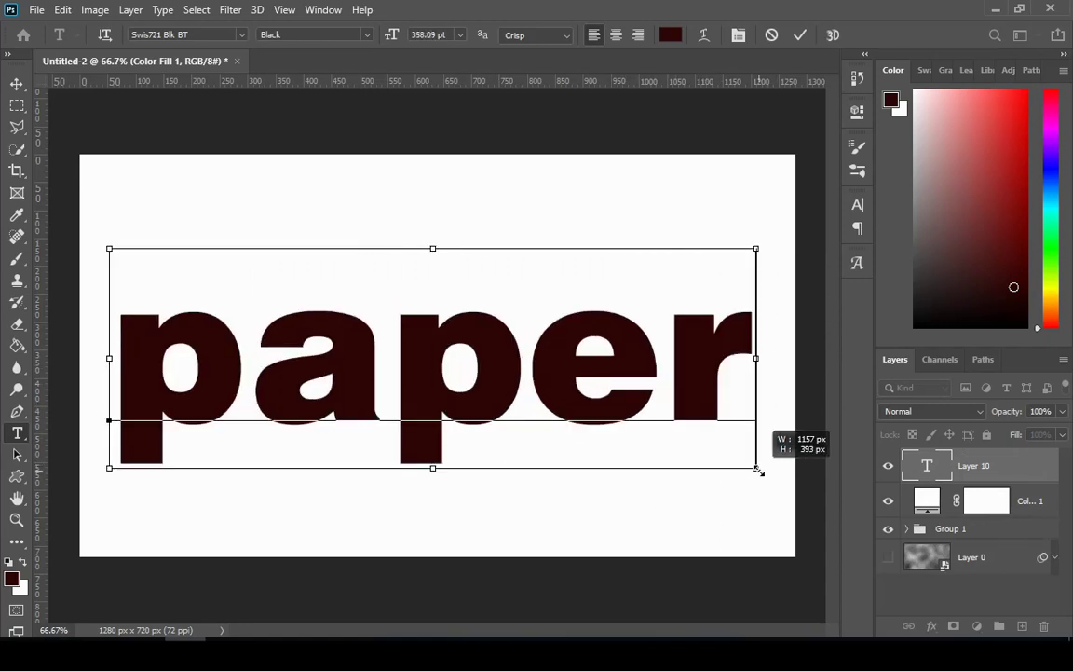
left_click(1012, 474)
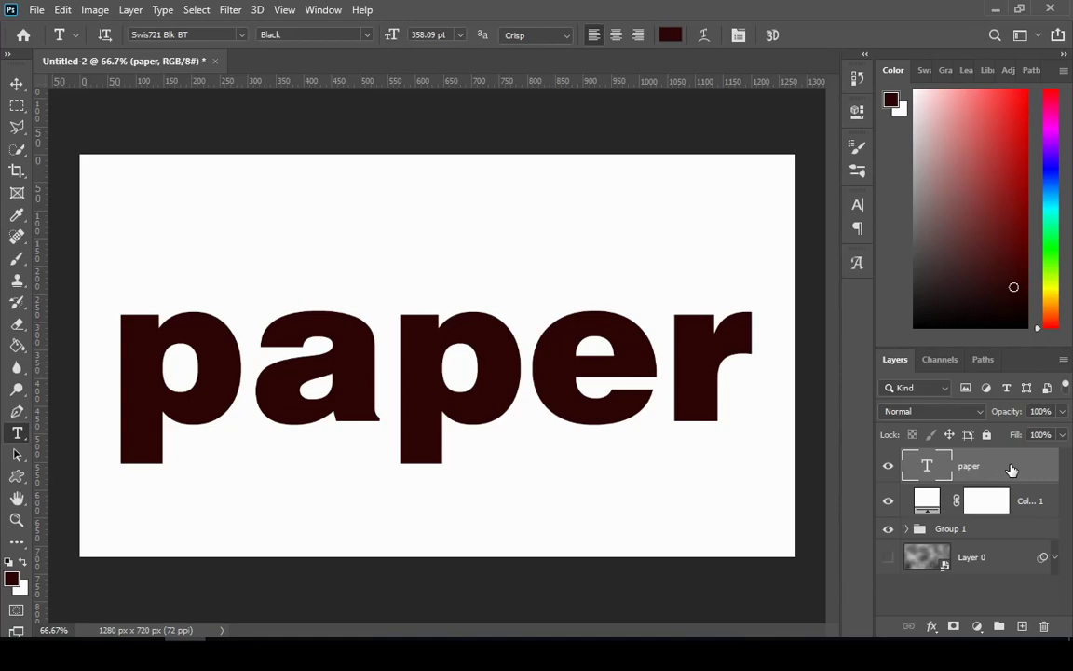
right_click(1012, 471)
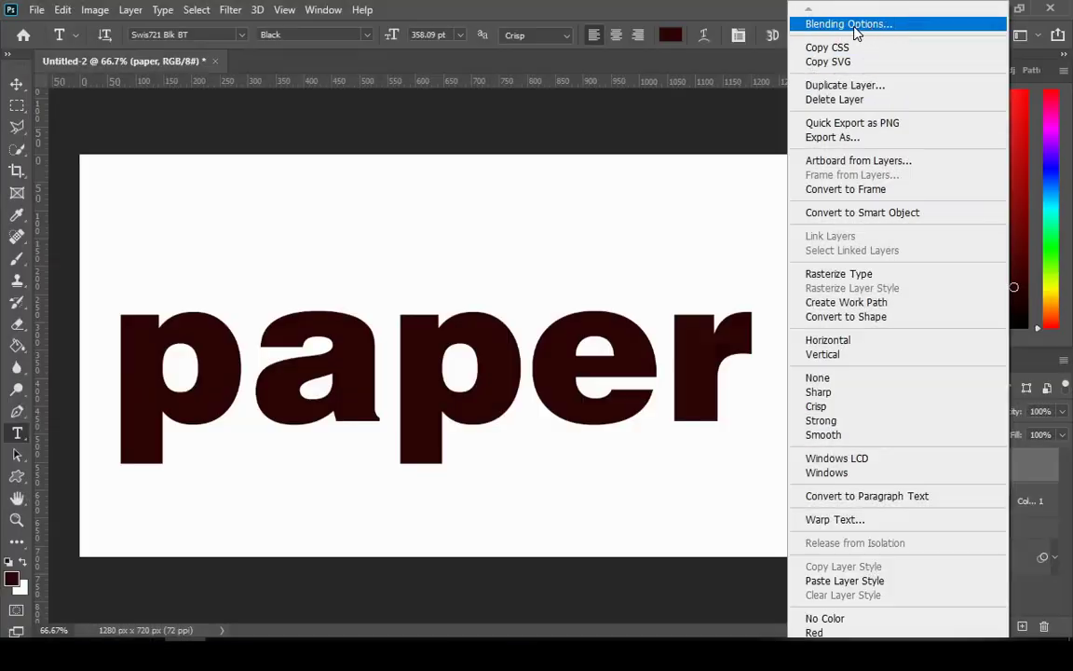
Set the paper text layer's Knockout to Shallow and its Fill Opacity to 0%.
left_click(854, 26)
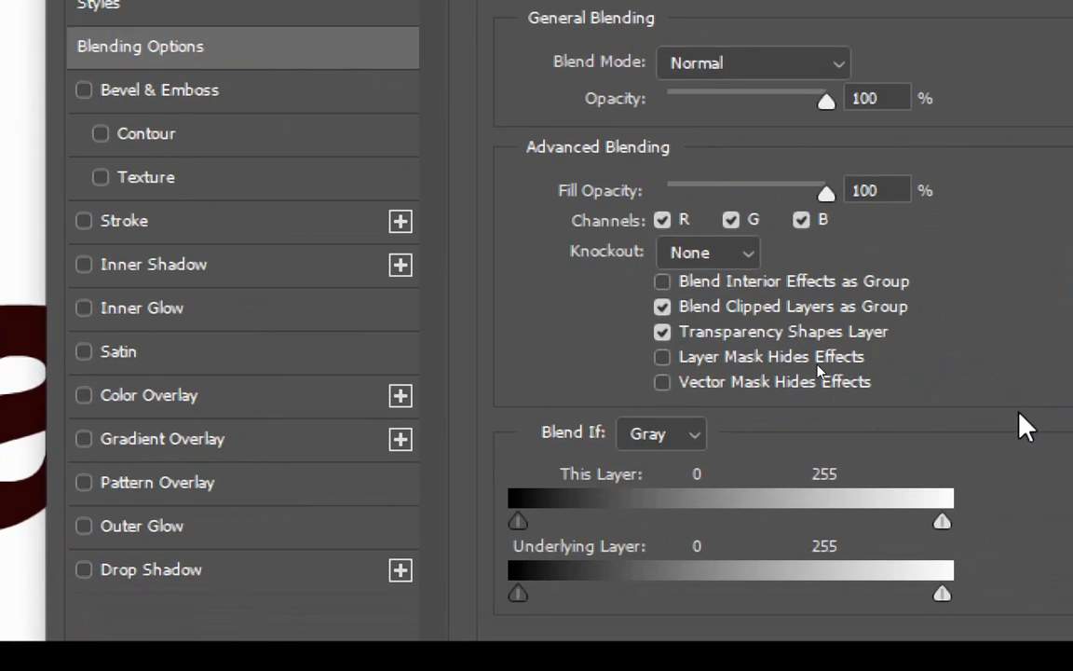
left_click(675, 260)
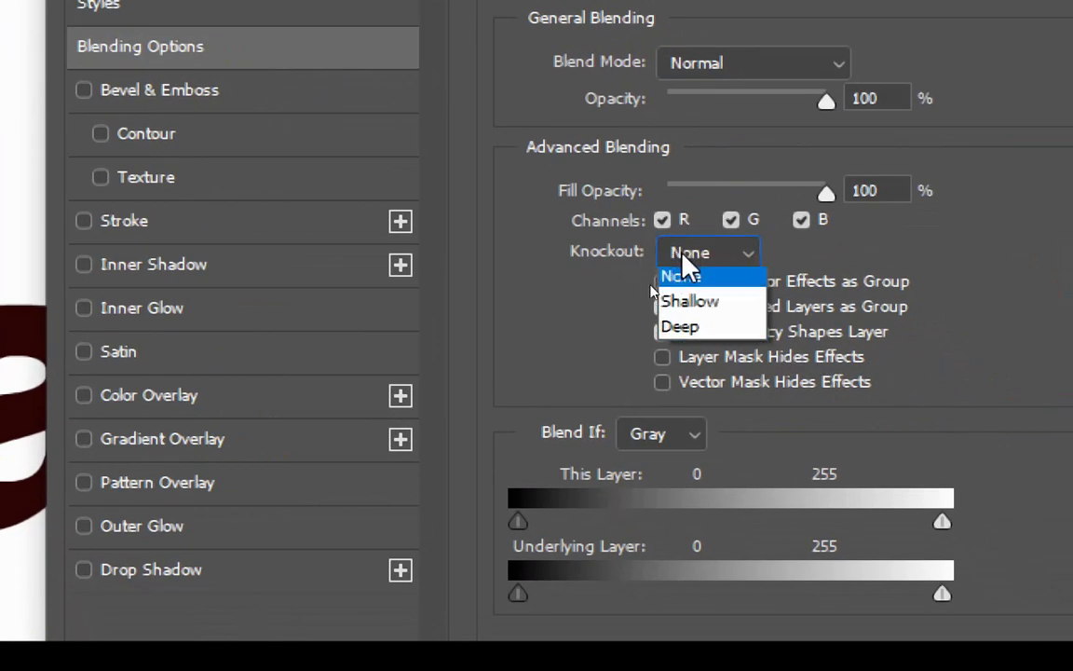
left_click(693, 307)
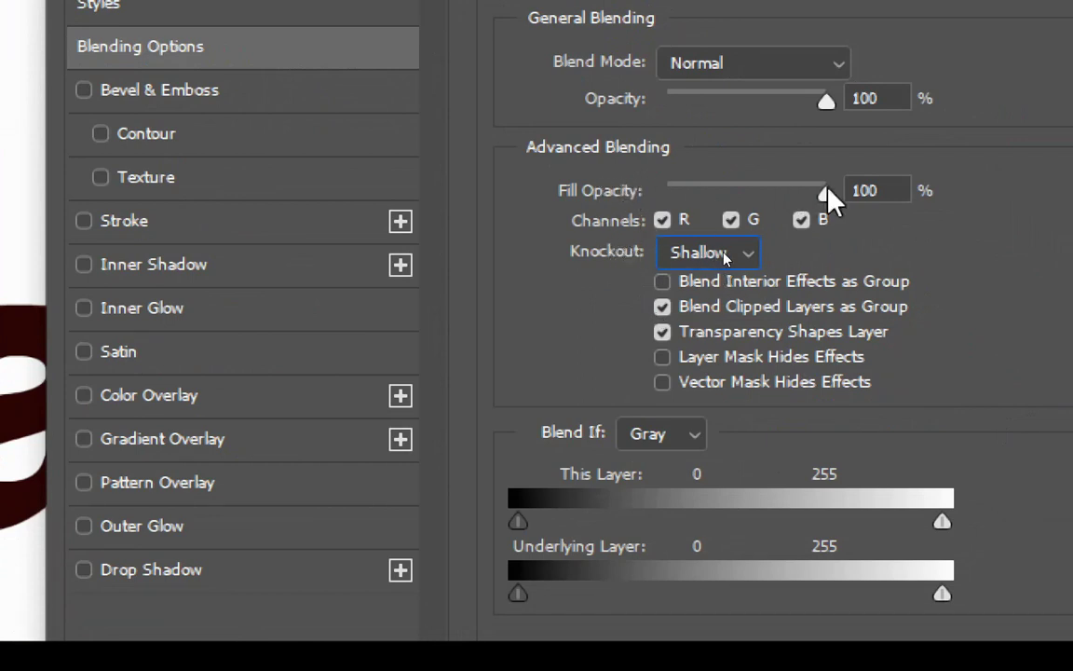
left_click_drag(826, 196, 677, 212)
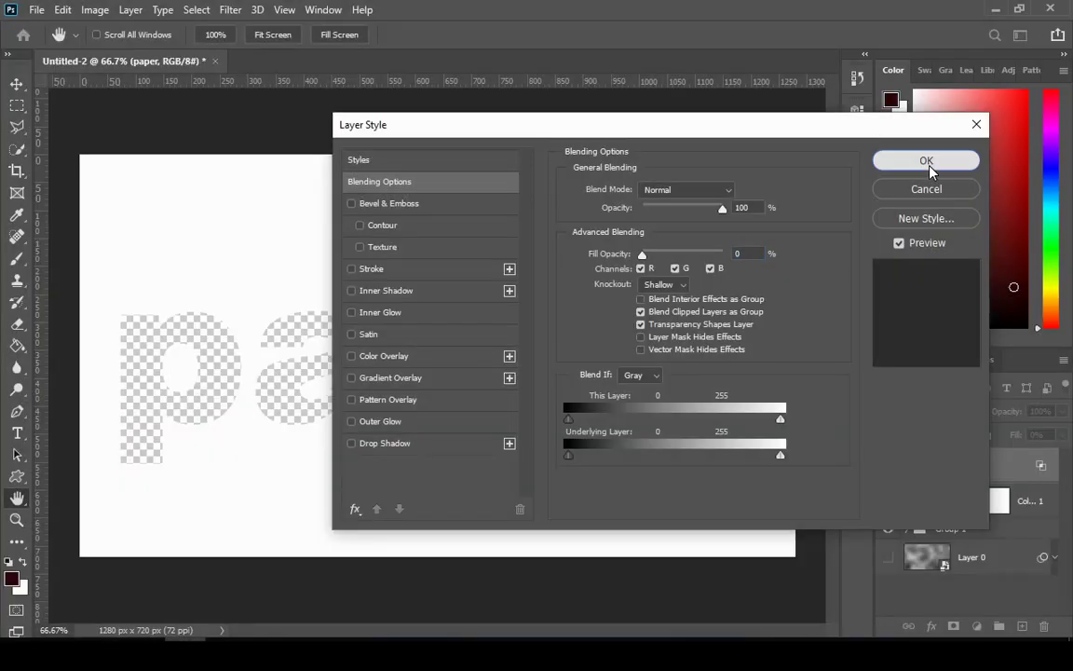
left_click(923, 164)
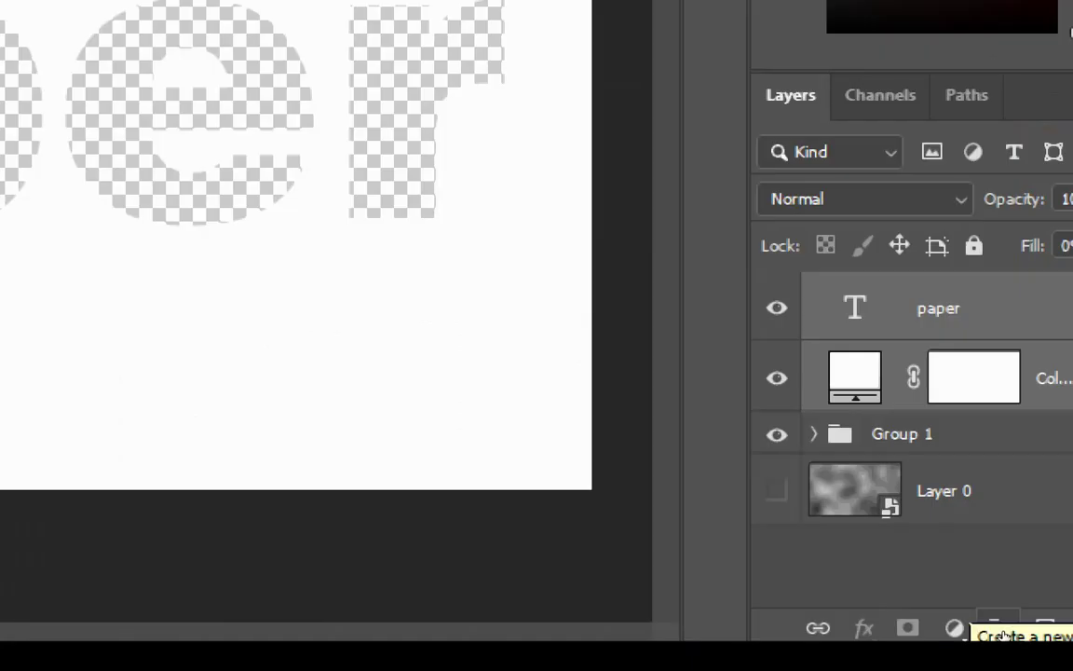
Put the paper text and white fill into Group 2, toggling its visibility to compare.
left_click(999, 630)
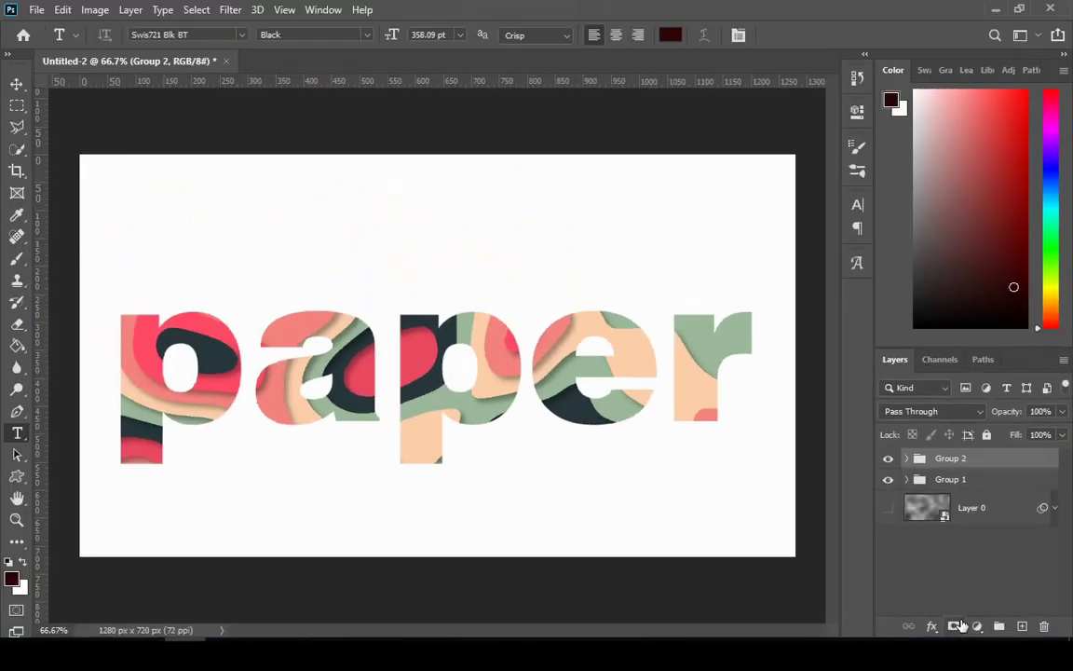
left_click(889, 460)
left_click(889, 460)
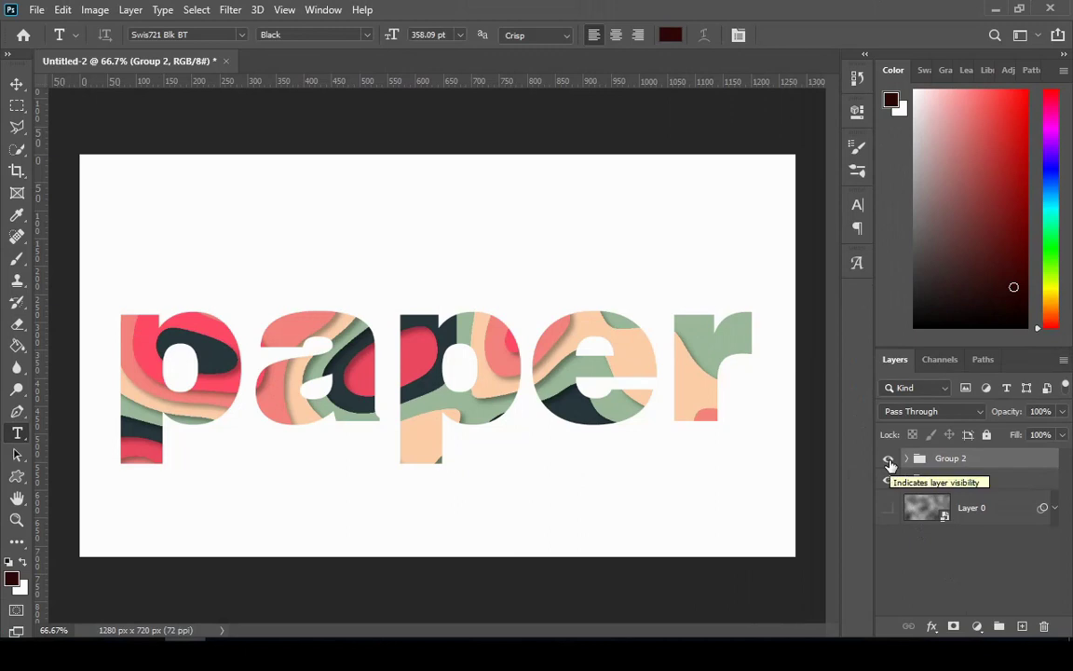
left_click(909, 459)
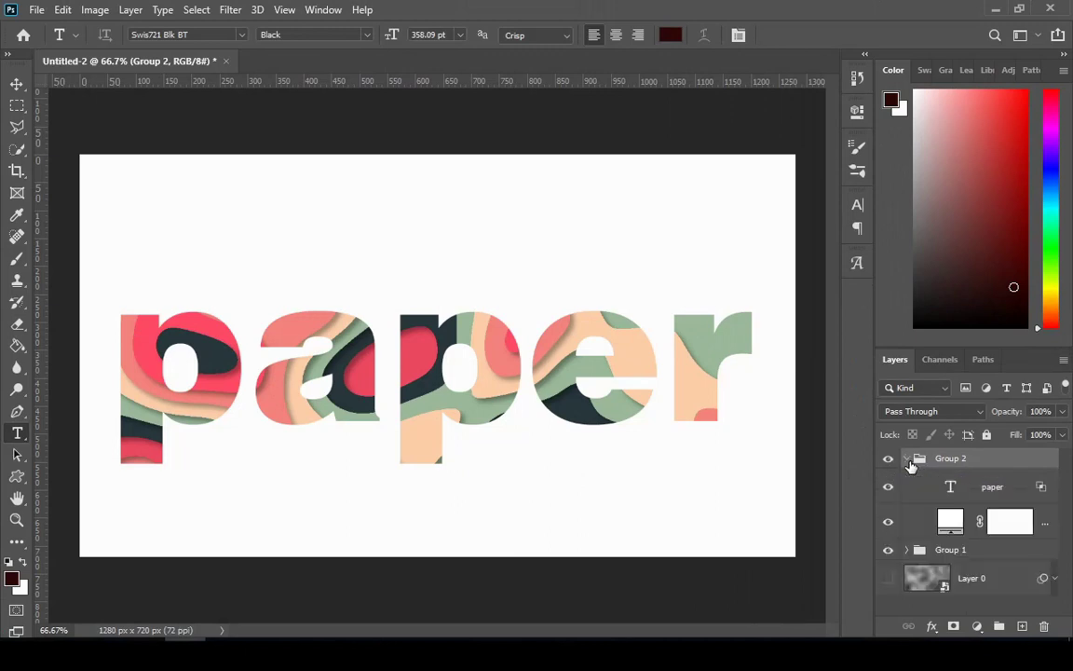
double_click(951, 522)
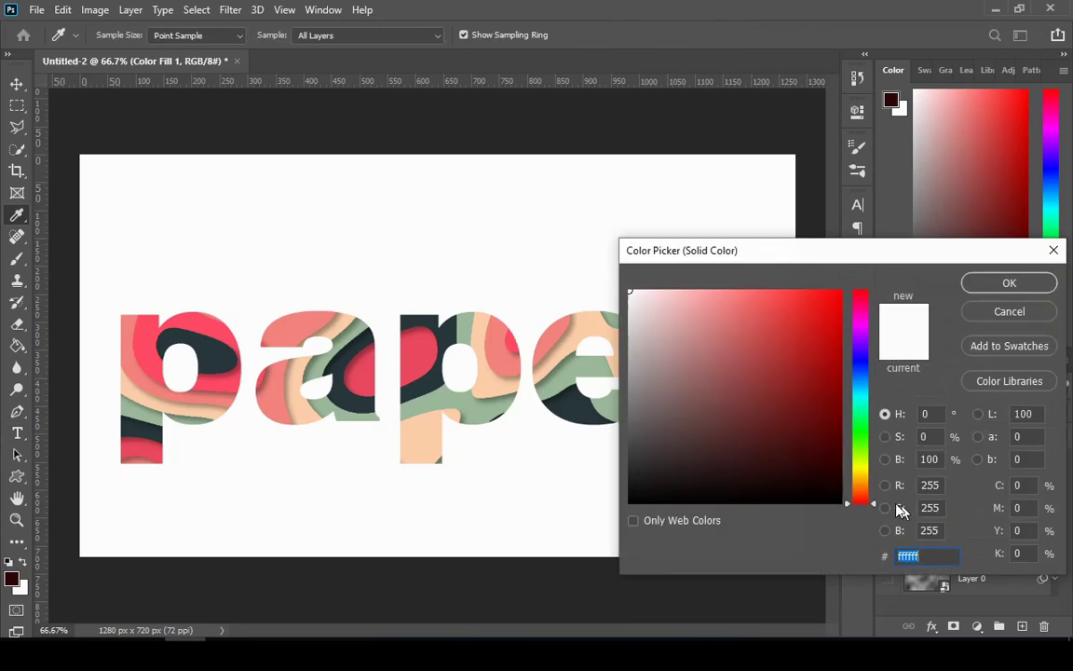
Sample peach fcceaa from the artwork as the fill colour, then select the paper layer.
left_click(487, 384)
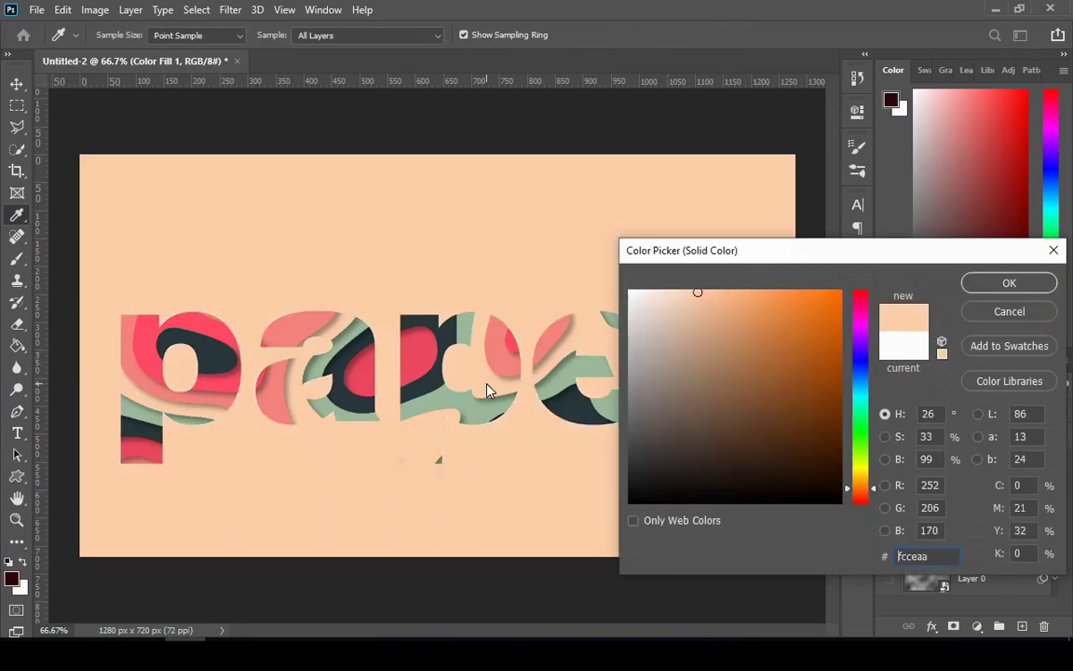
left_click(1014, 287)
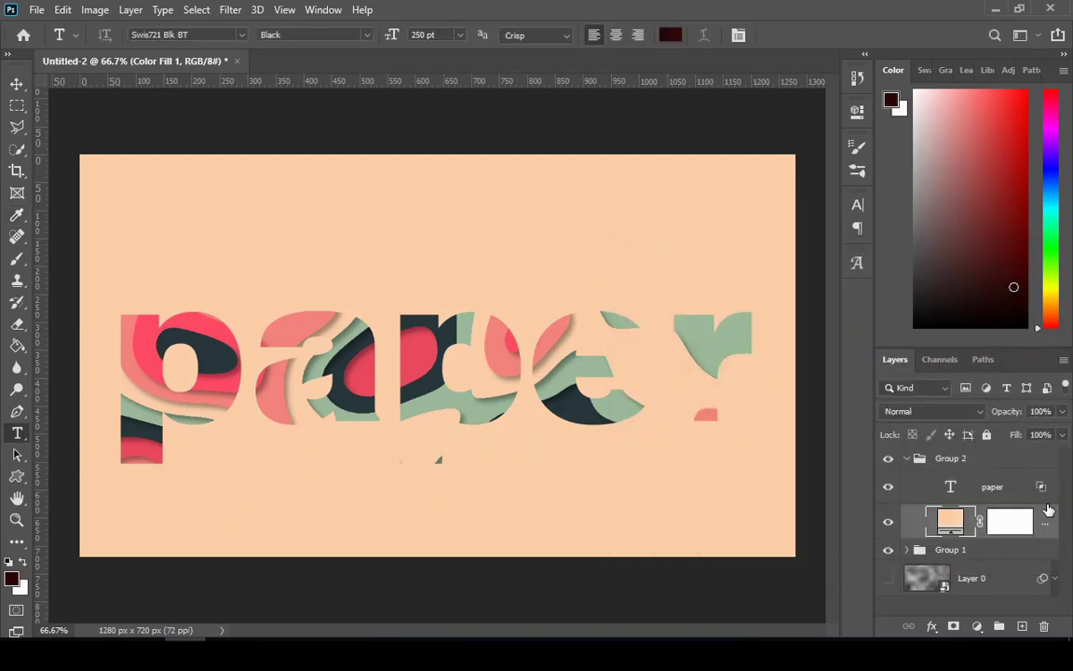
left_click(1008, 492)
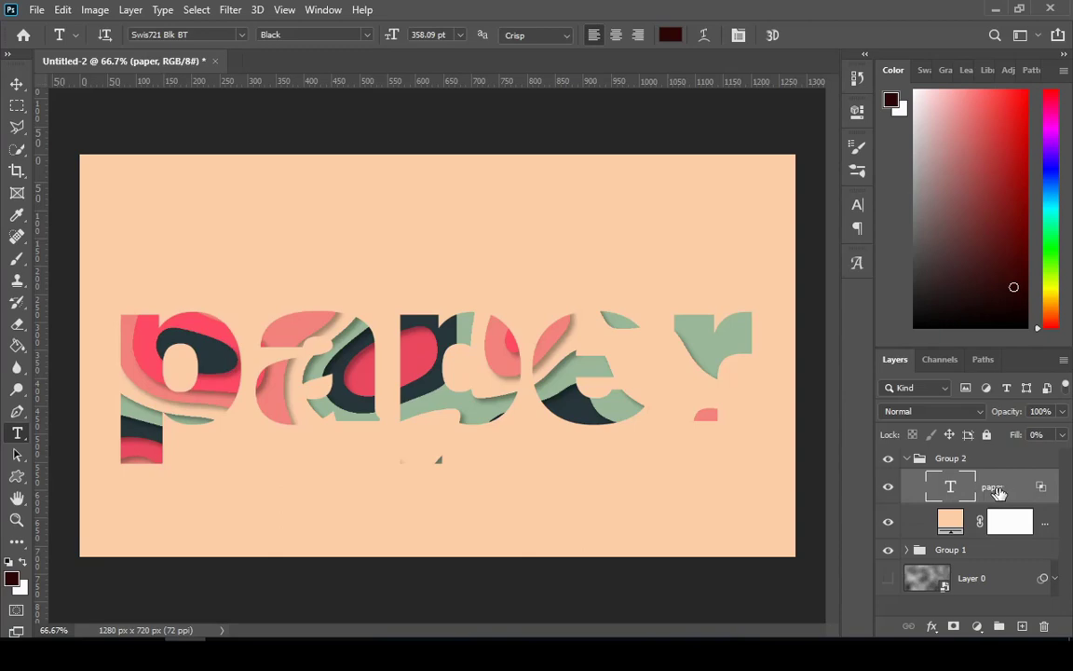
right_click(1027, 498)
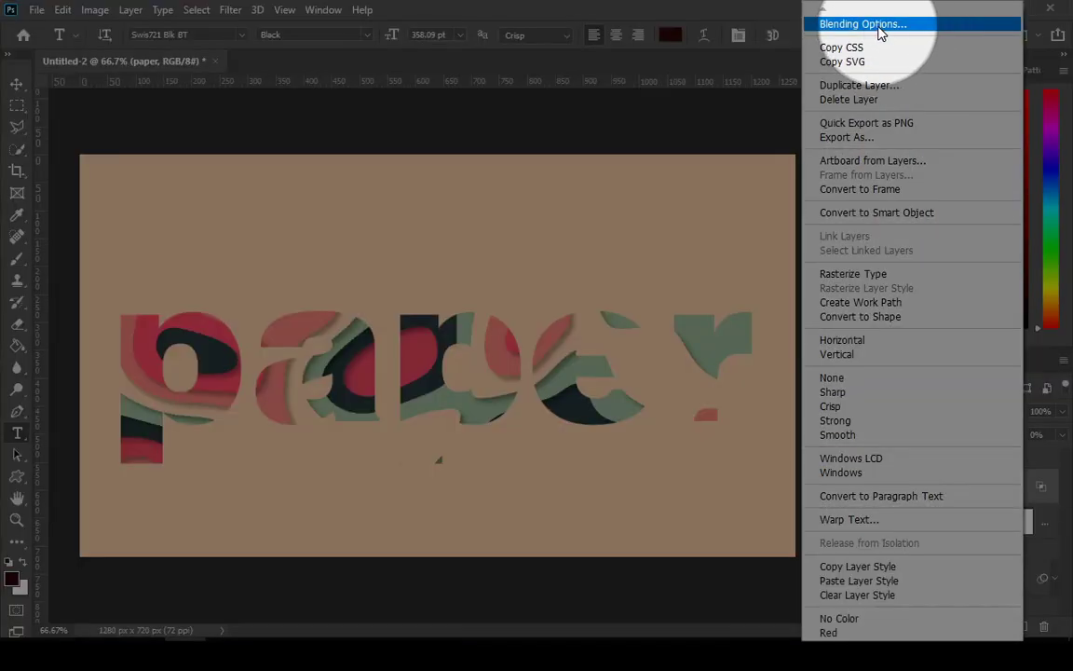
Add a 35% opacity inner shadow at a 90° angle to the paper text.
left_click(865, 28)
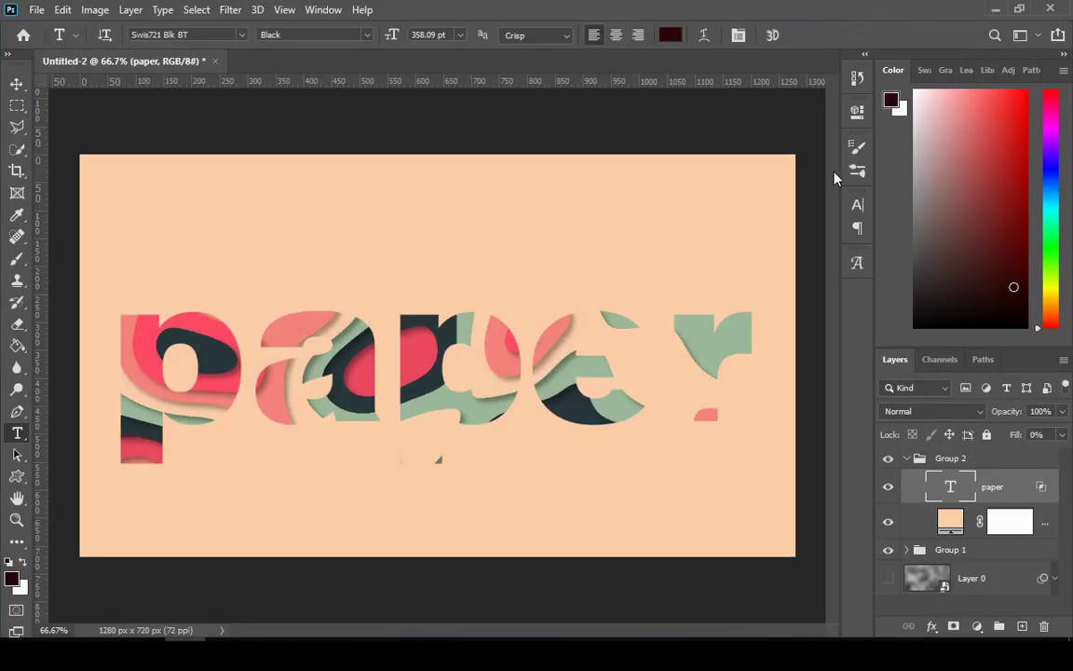
double_click(1005, 496)
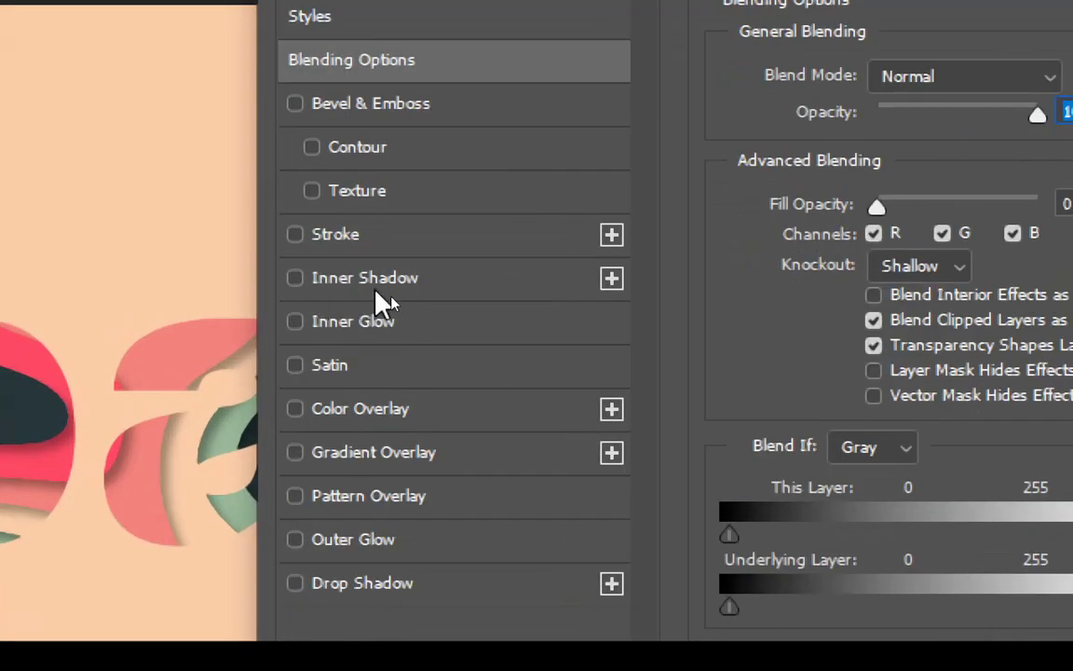
left_click(375, 291)
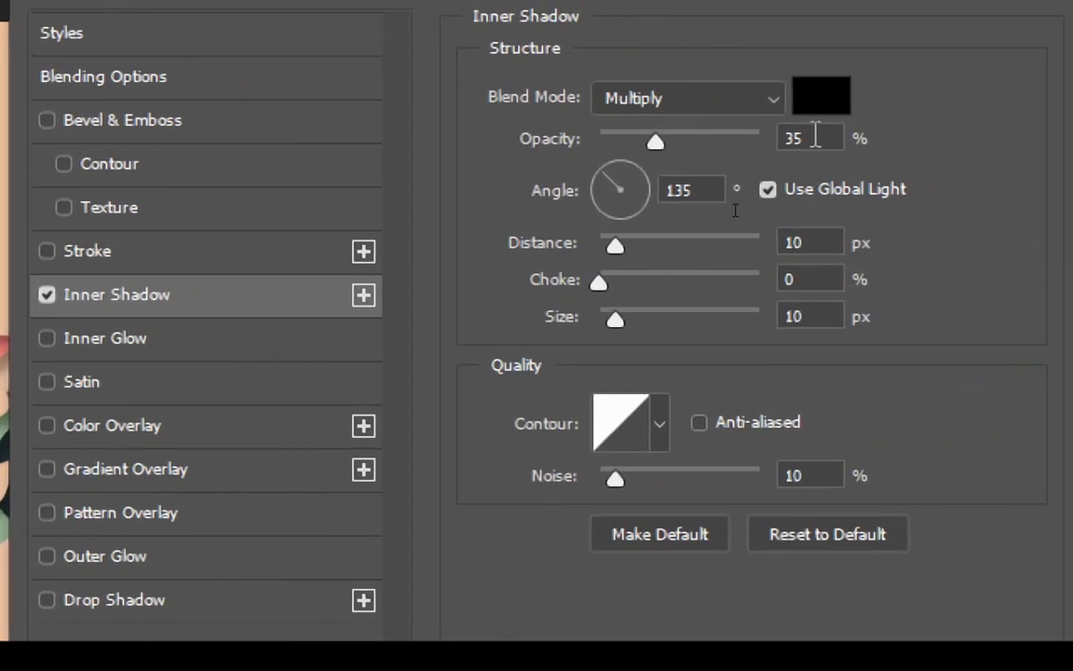
left_click(815, 137)
left_click(703, 192)
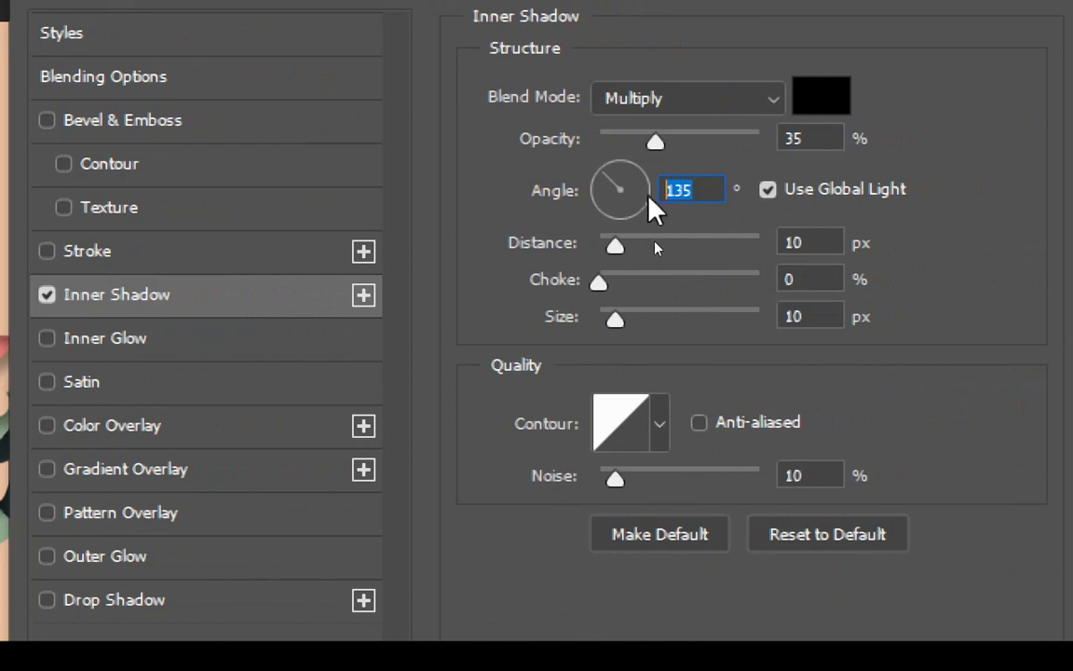
type("90")
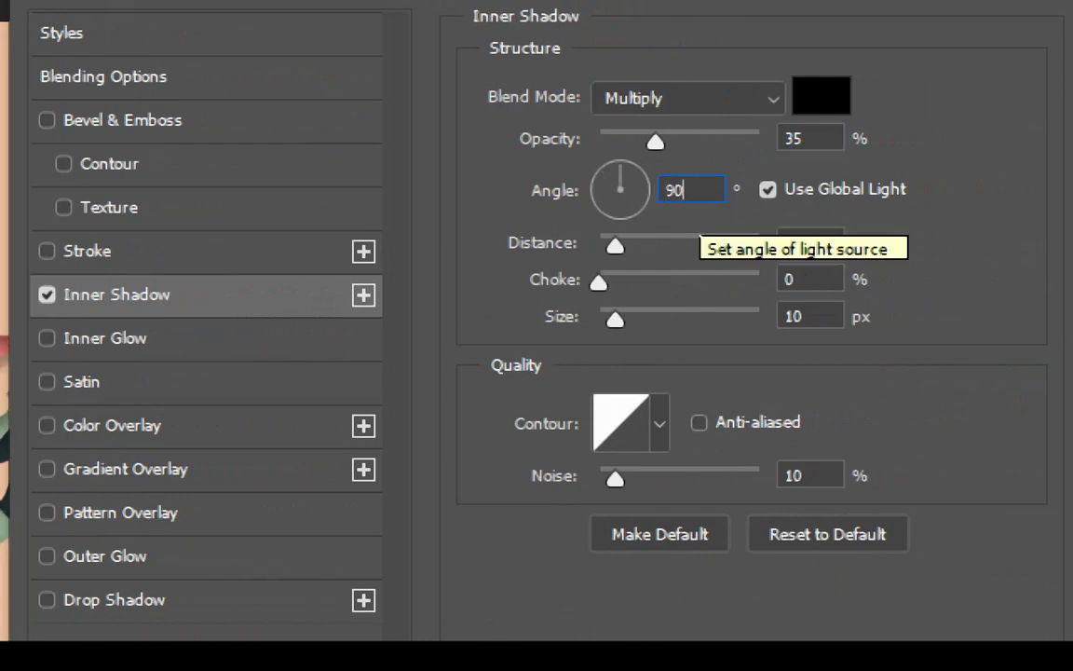
left_click(820, 243)
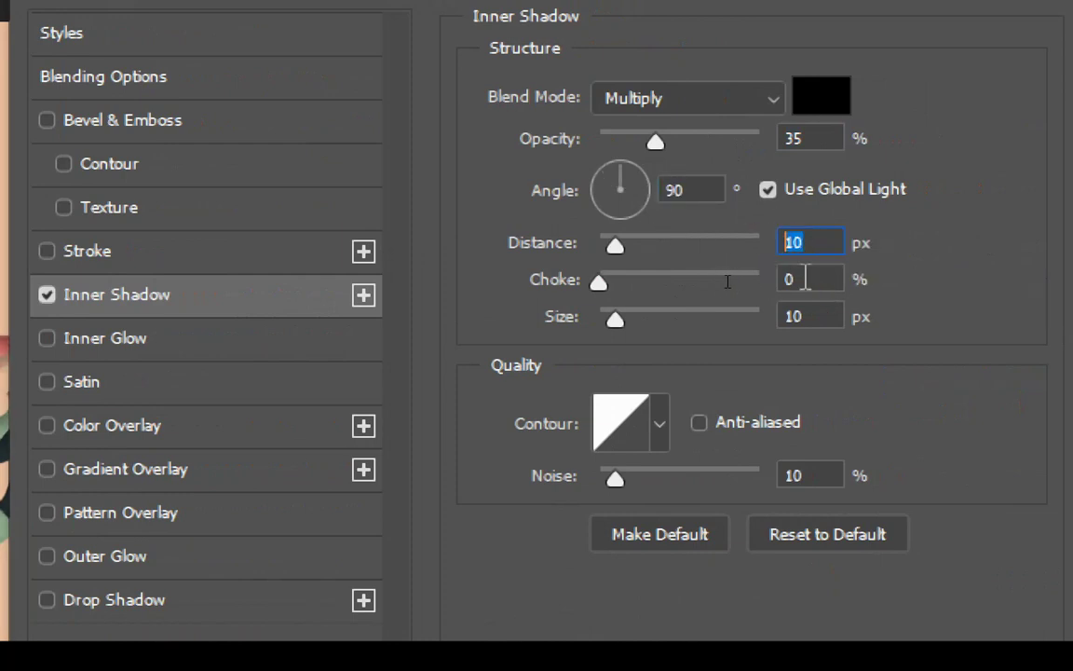
left_click(807, 278)
left_click(815, 314)
left_click(813, 476)
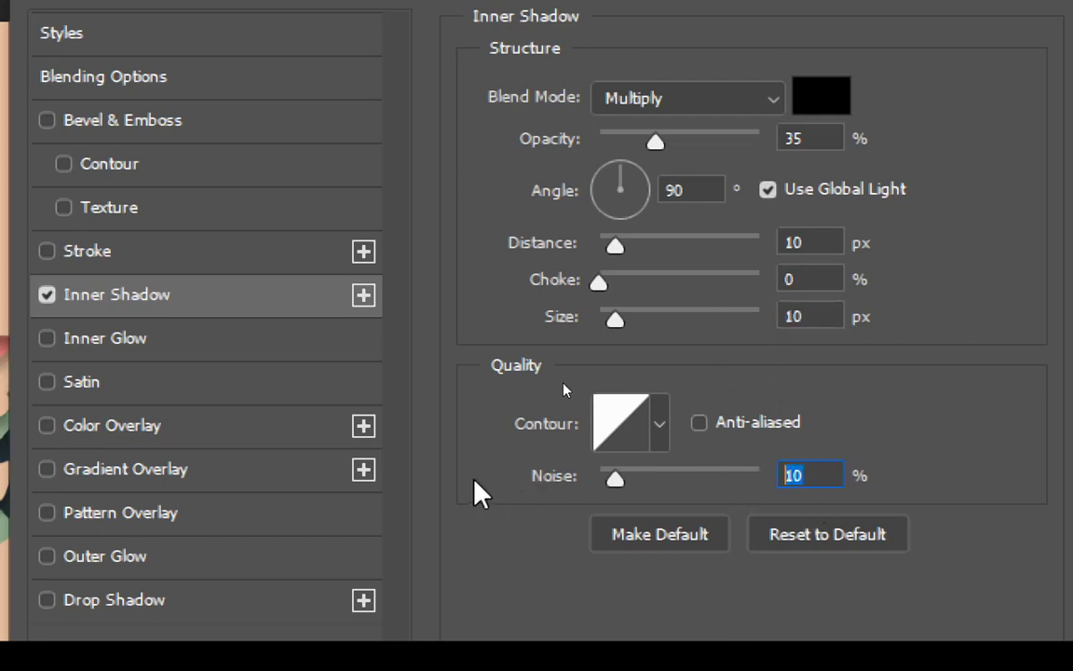
Add a 6 px white outside stroke to the paper text and apply both effects.
left_click(93, 257)
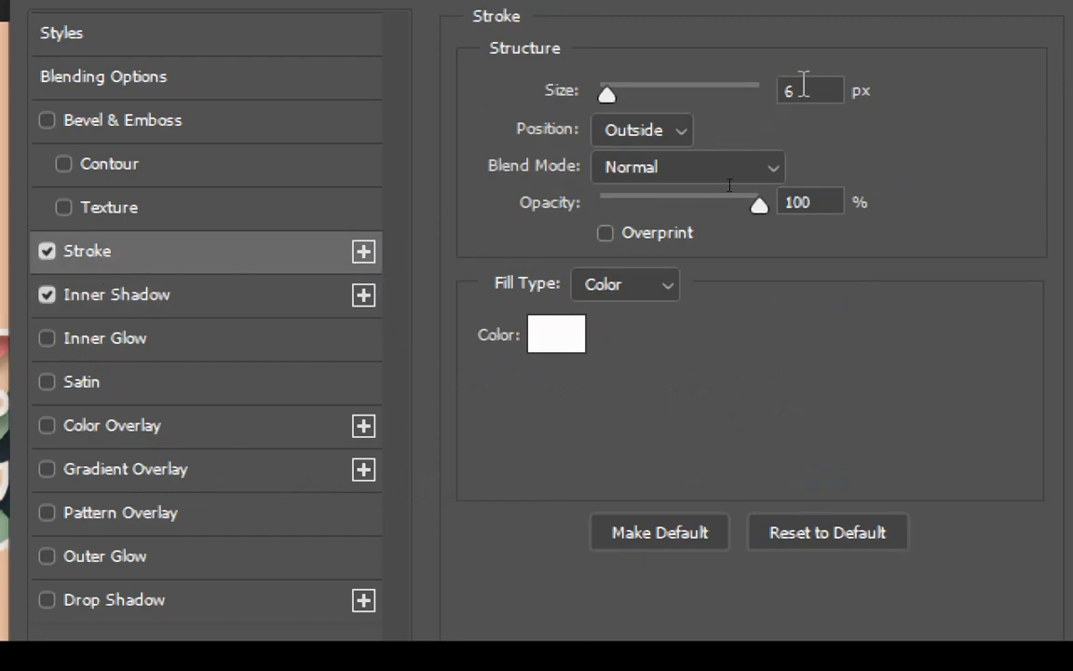
left_click(805, 91)
left_click(825, 203)
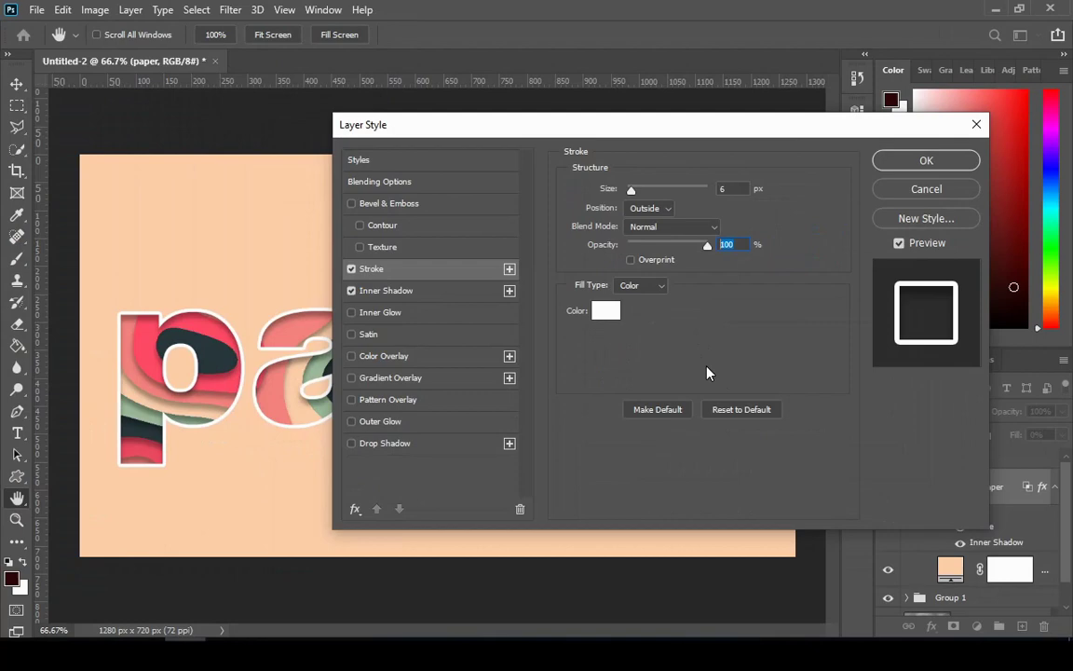
left_click(895, 161)
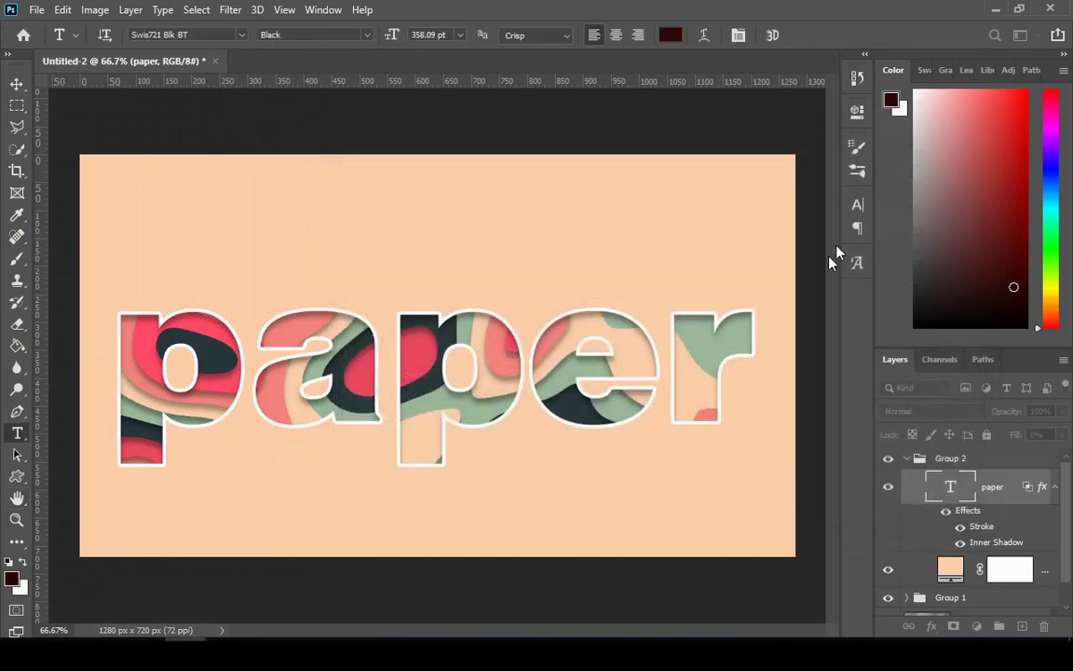
Resample the fill colour to dark teal 27363b from inside the letters.
double_click(961, 568)
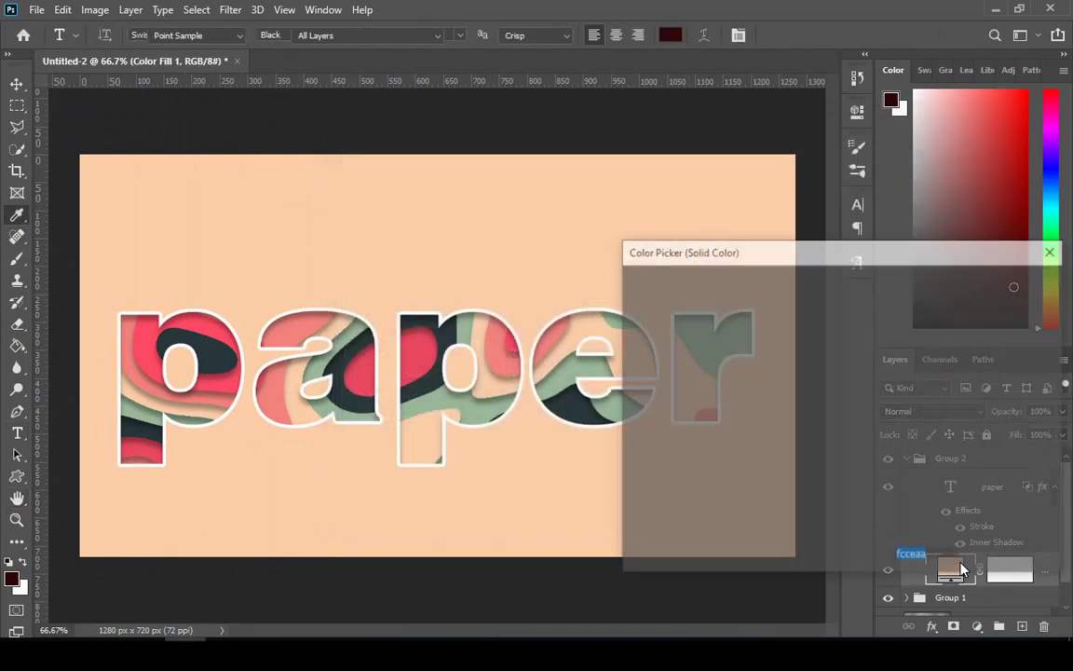
left_click(515, 360)
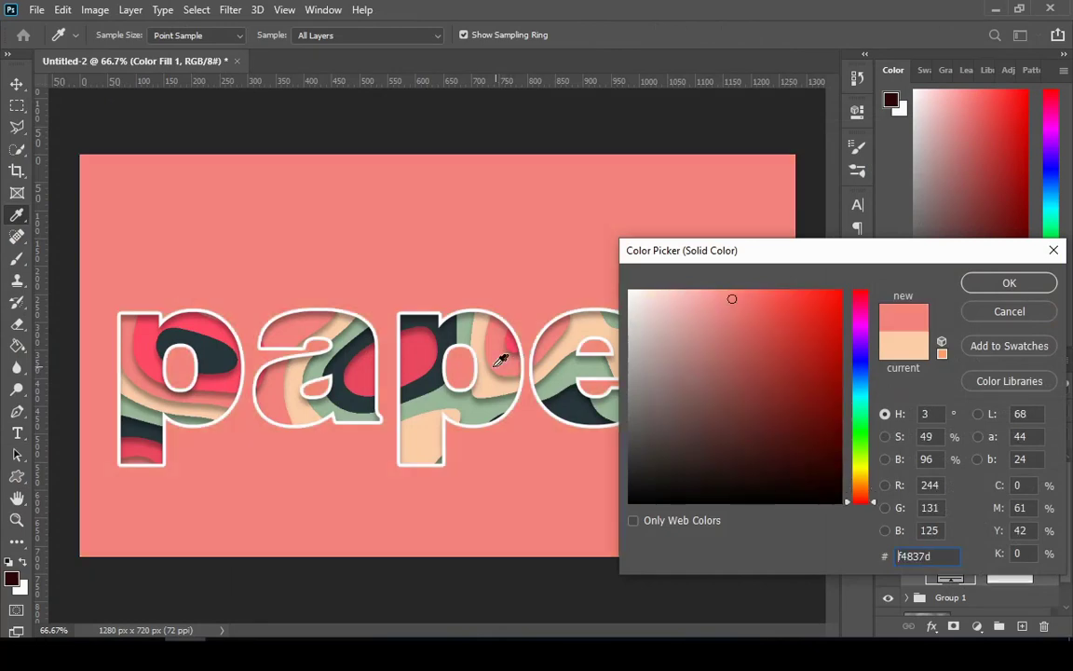
left_click(349, 376)
left_click(343, 367)
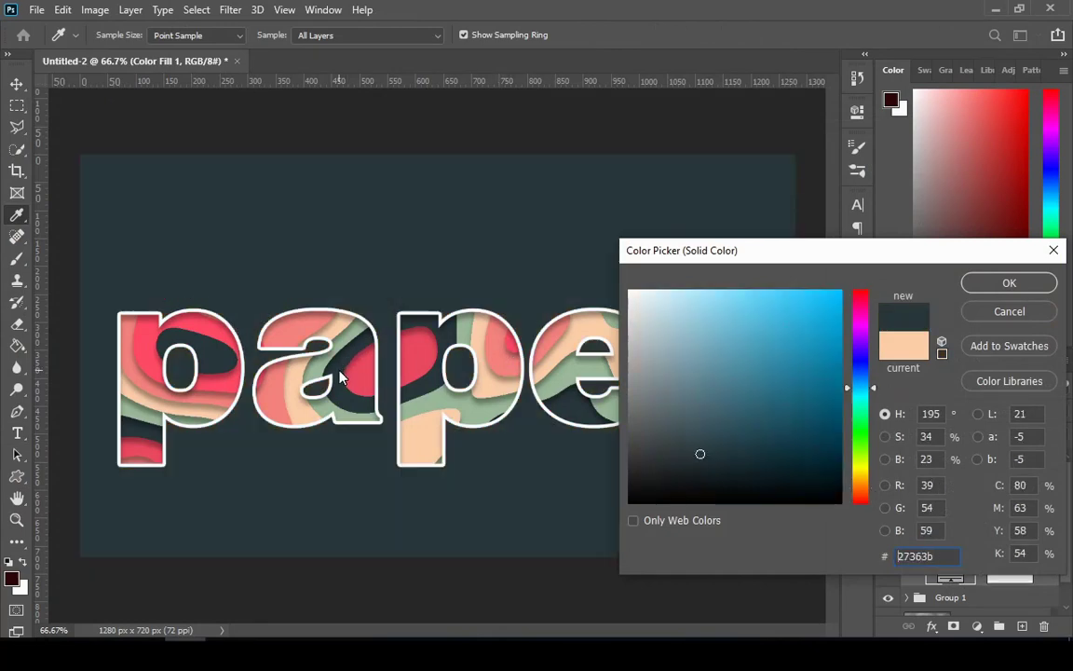
left_click(496, 401)
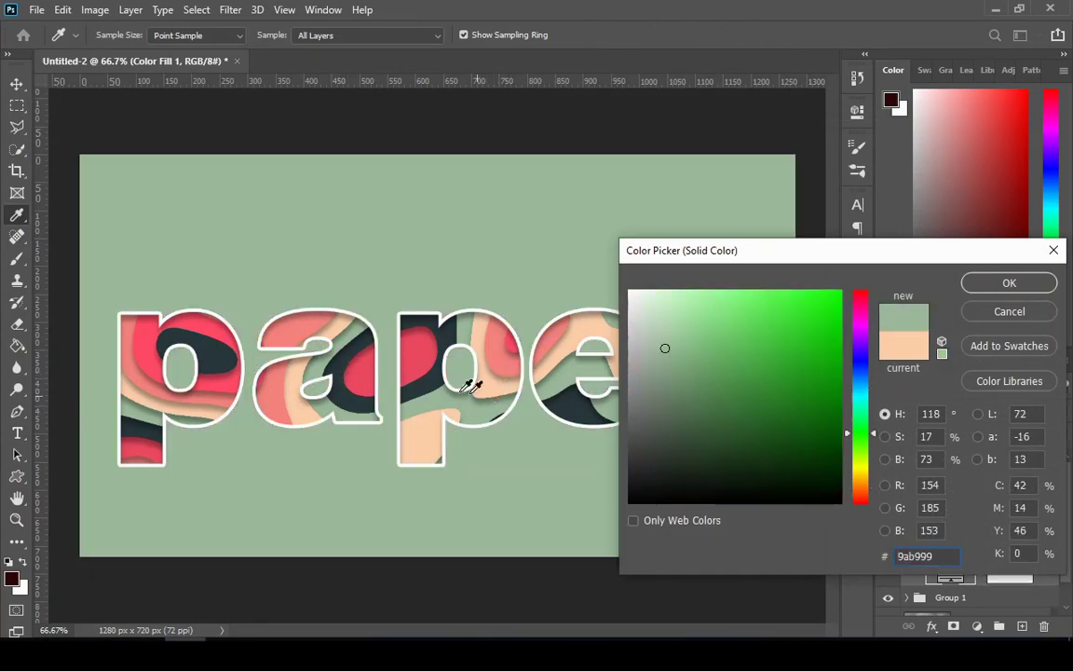
left_click(425, 343)
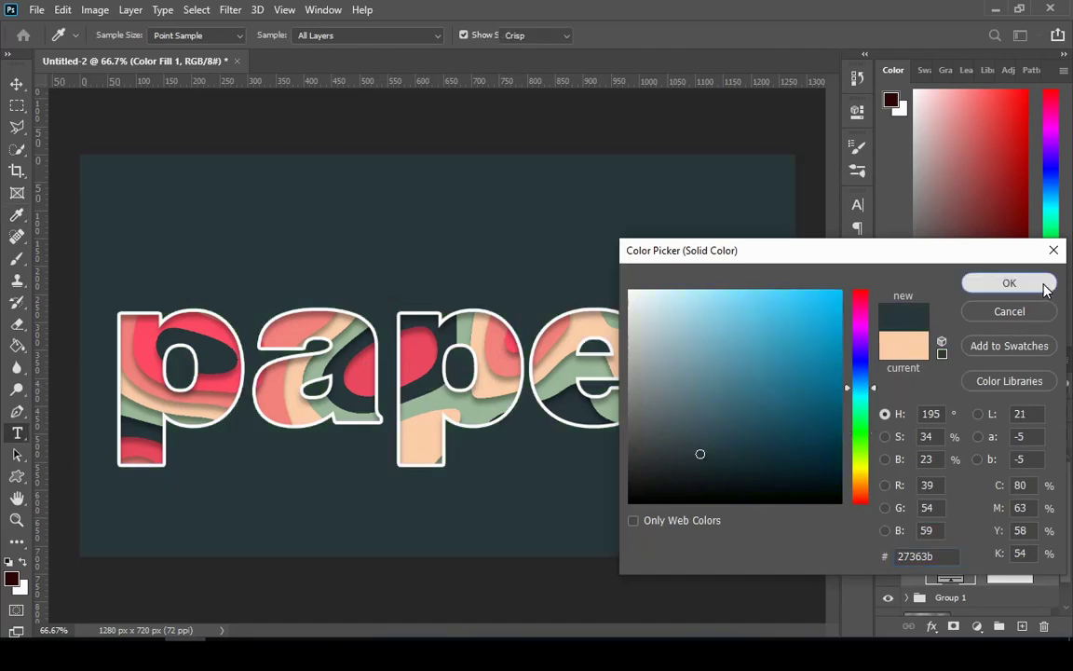
left_click(1009, 284)
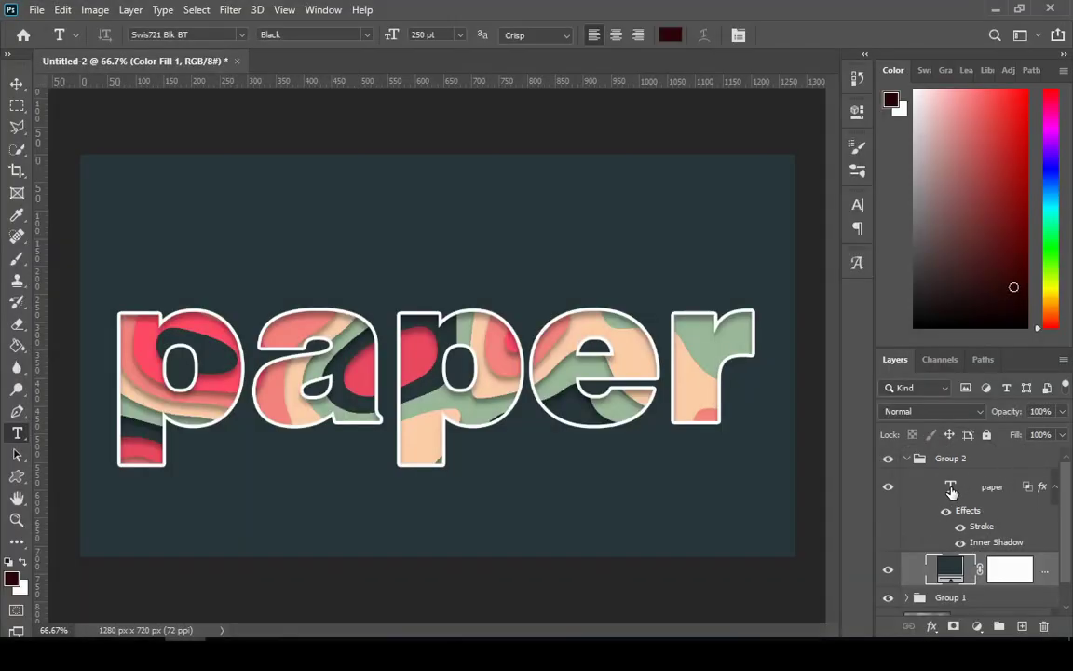
double_click(951, 488)
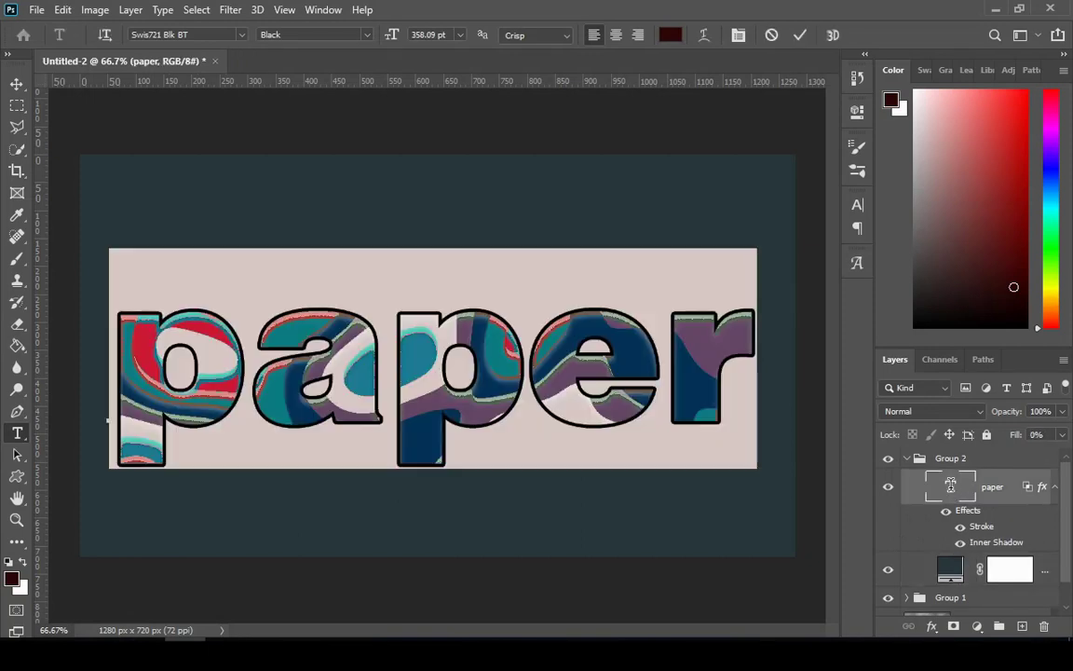
left_click(744, 410)
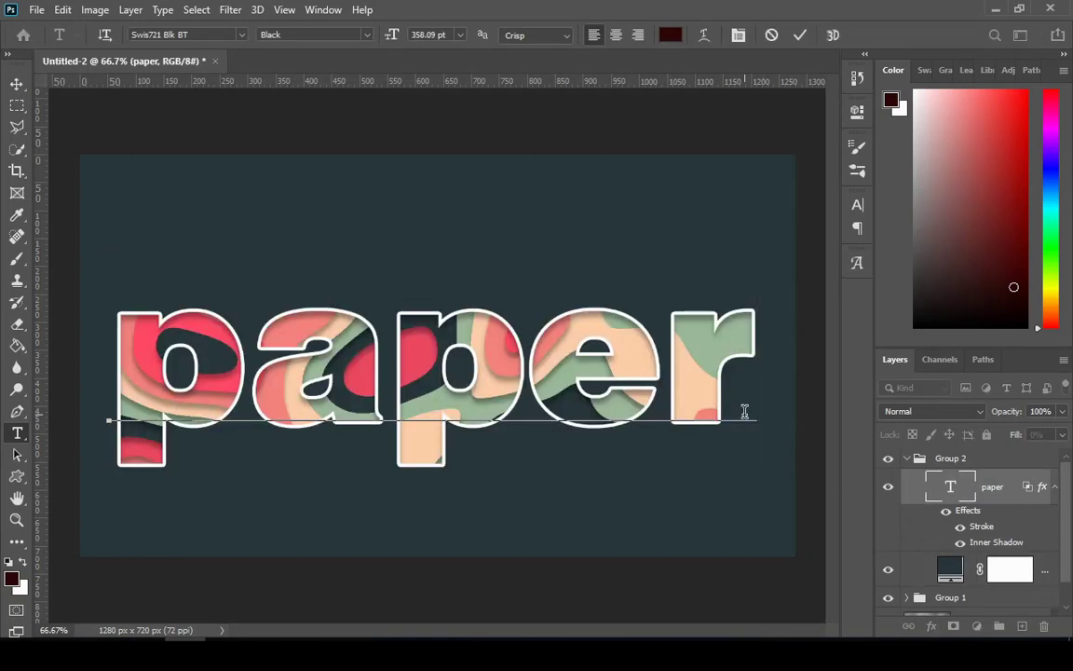
key("BackSpace")
key("BackSpace")
key("BackSpace")
key("BackSpace")
key("BackSpace")
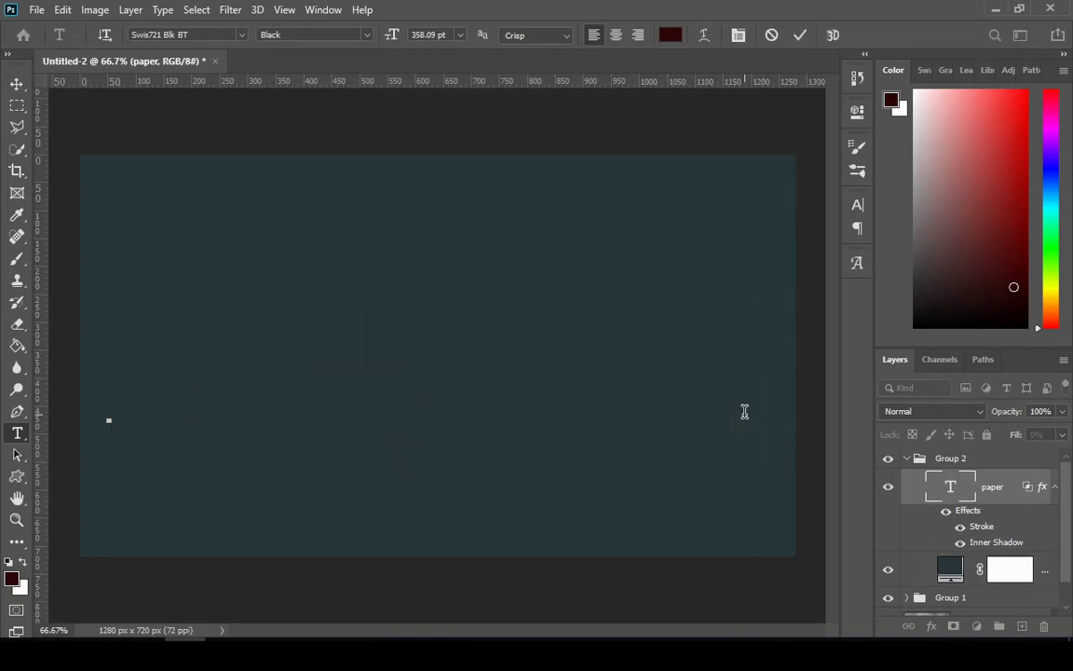
type("hello")
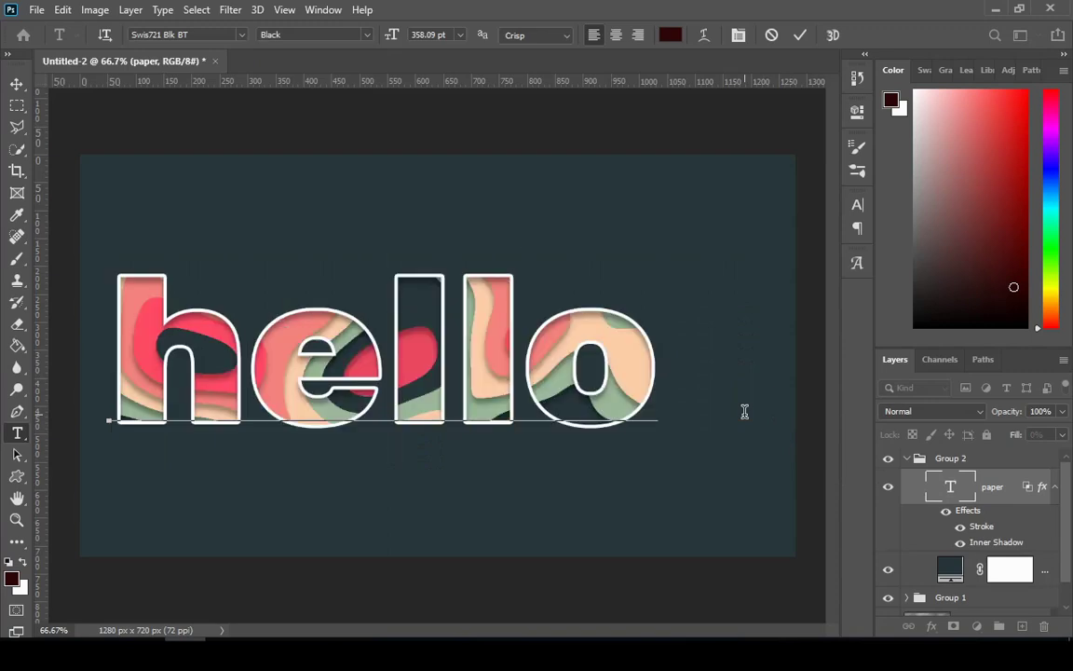
key("BackSpace")
key("BackSpace")
key("BackSpace")
type("i")
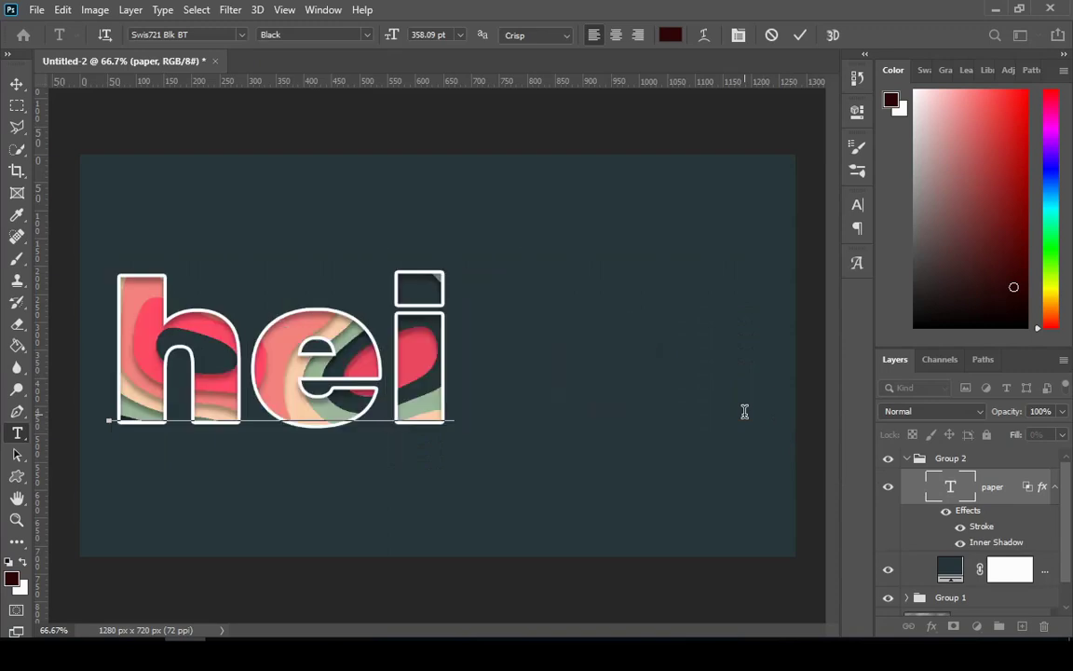
key("BackSpace")
key("BackSpace")
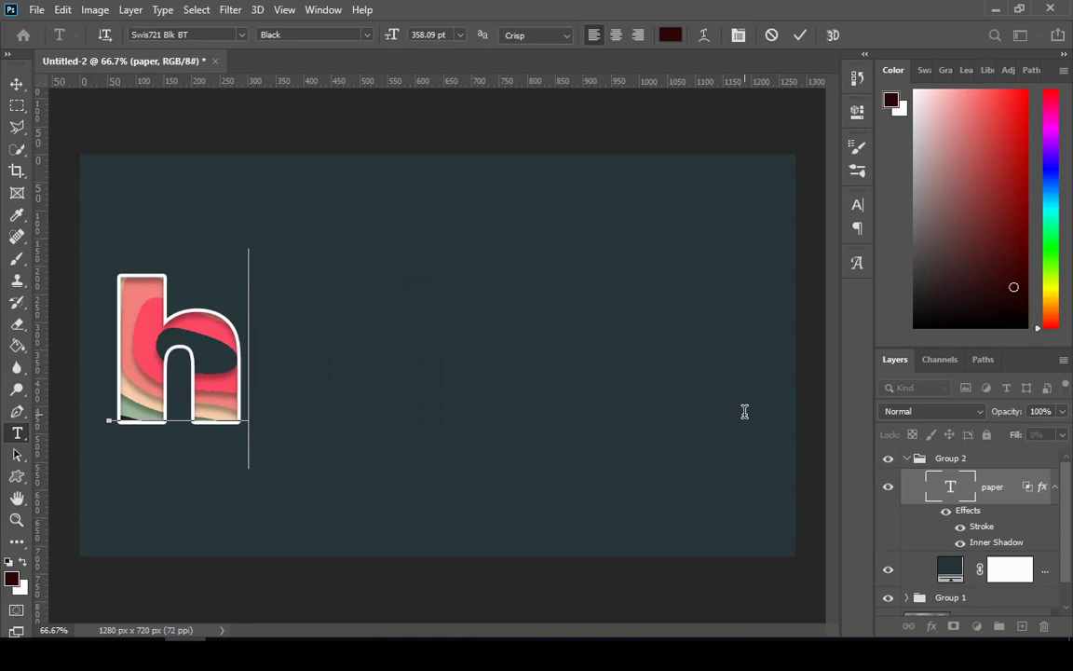
key("BackSpace")
type("apple")
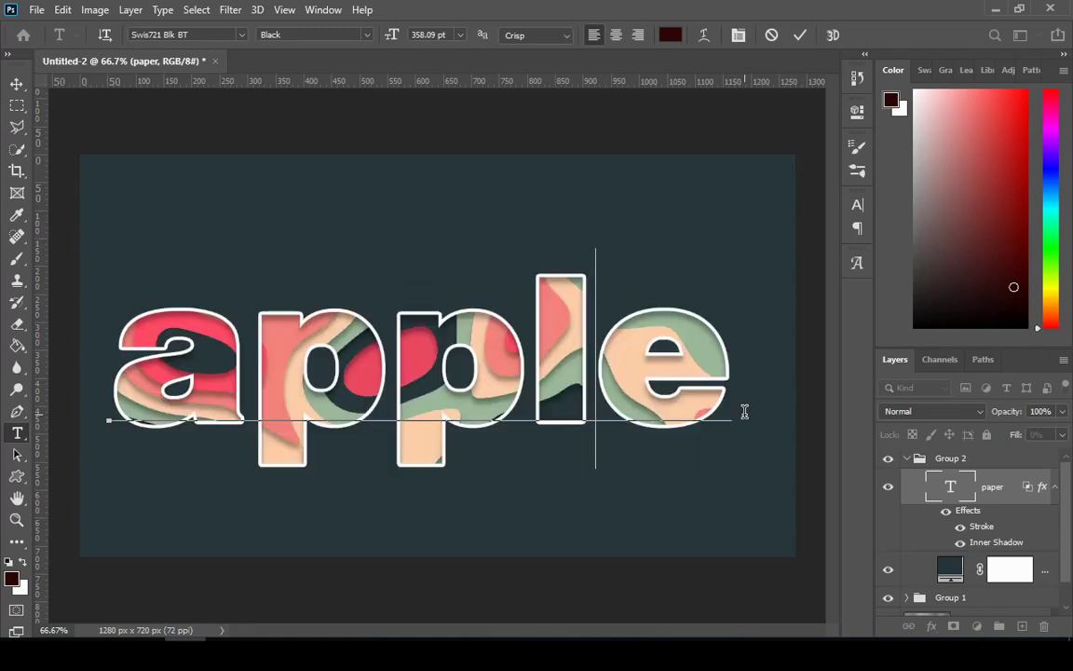
key("BackSpace")
key("BackSpace")
key("BackSpace")
key("BackSpace")
key("BackSpace")
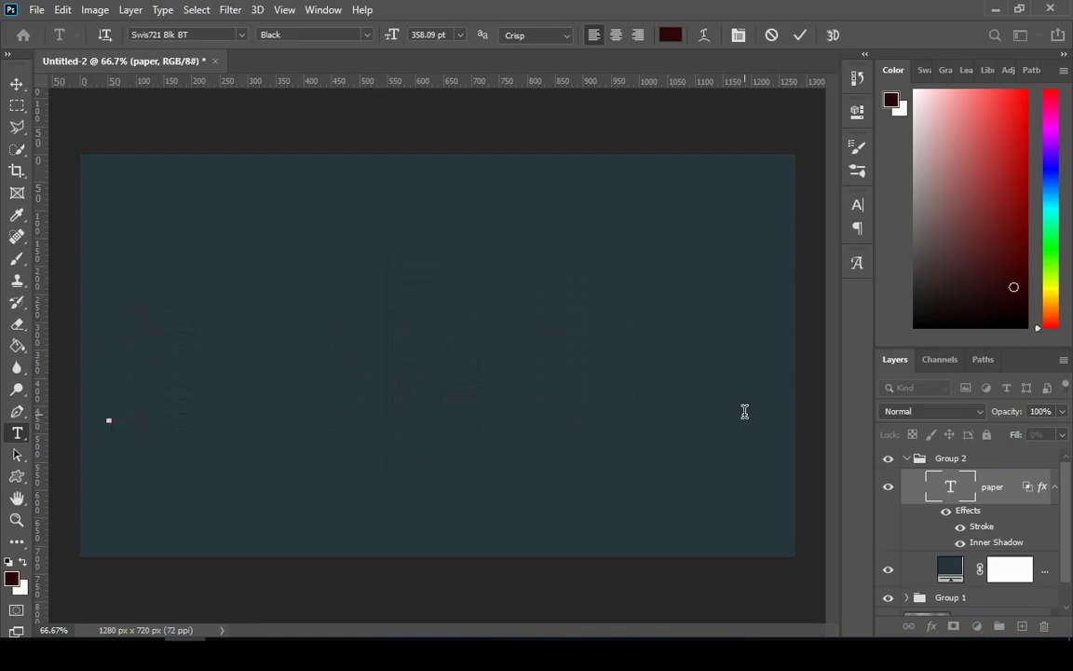
type("paper")
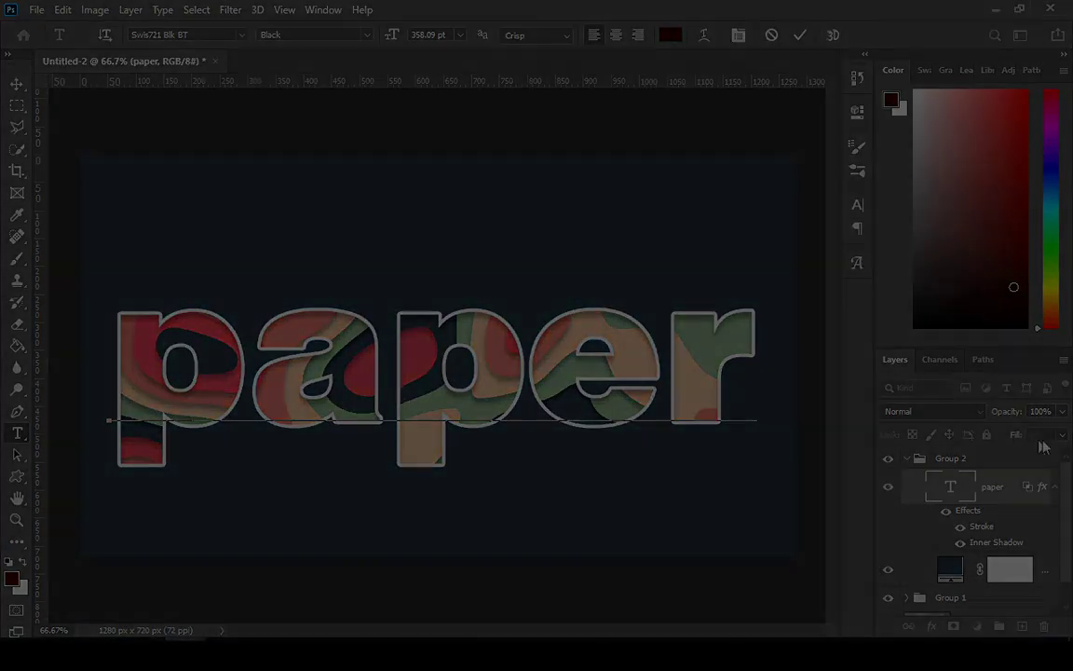